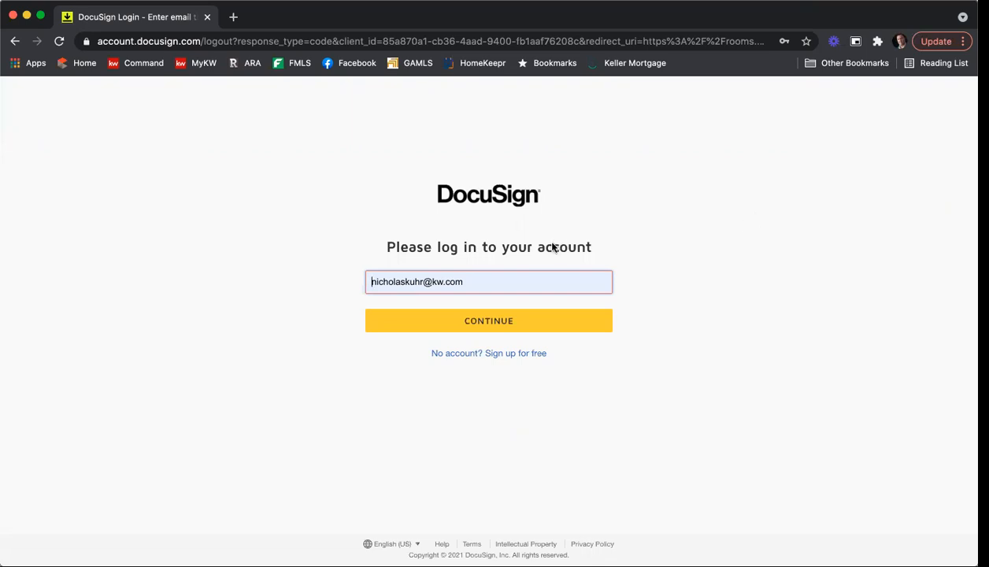
# Step: Sign in with the saved e-mail and autofilled password to reach the Dashboard
pyautogui.click(439, 323)
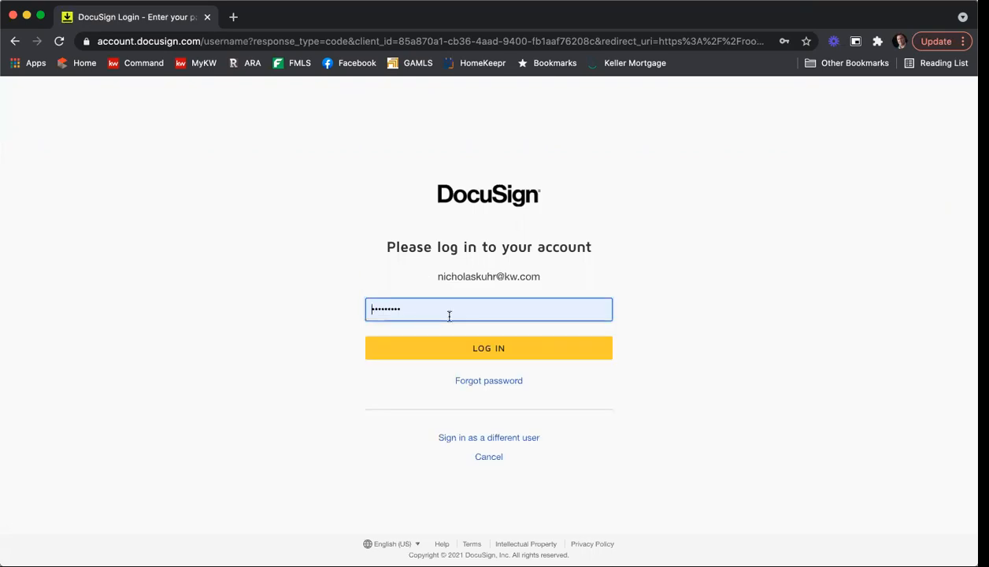
pyautogui.click(482, 349)
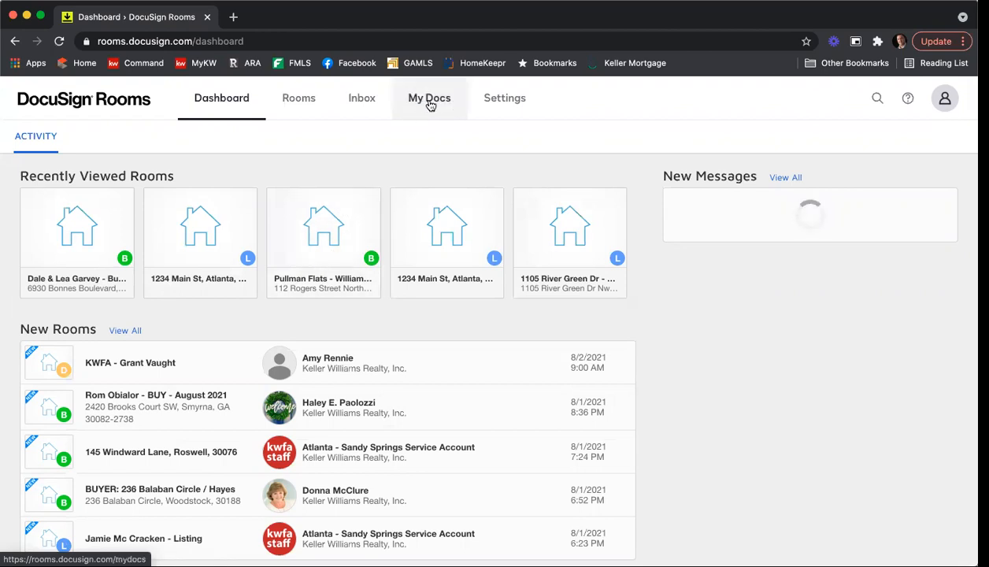
# Step: Visit My Docs, reload then stop the page, and log out from the avatar menu
pyautogui.click(431, 105)
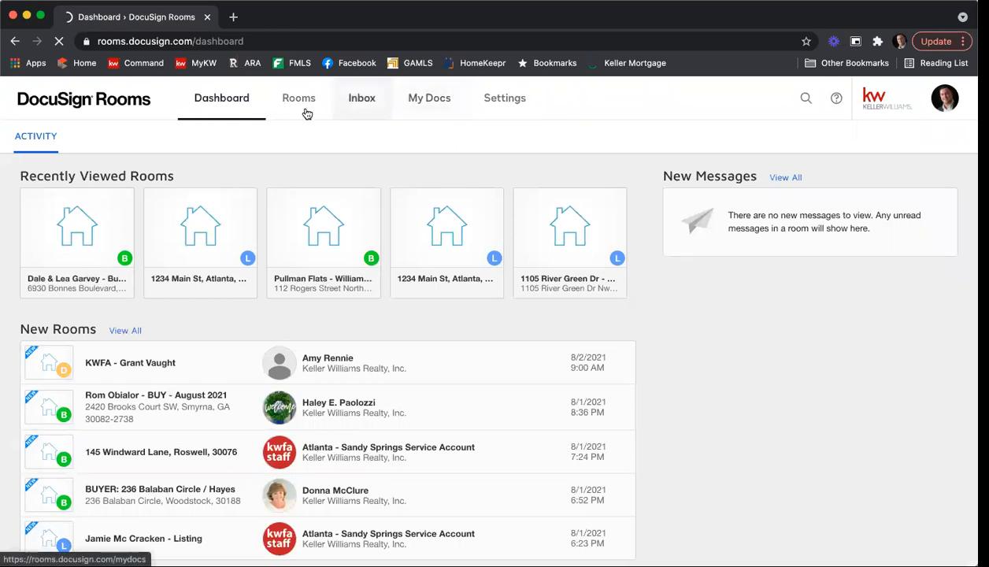
pyautogui.click(59, 42)
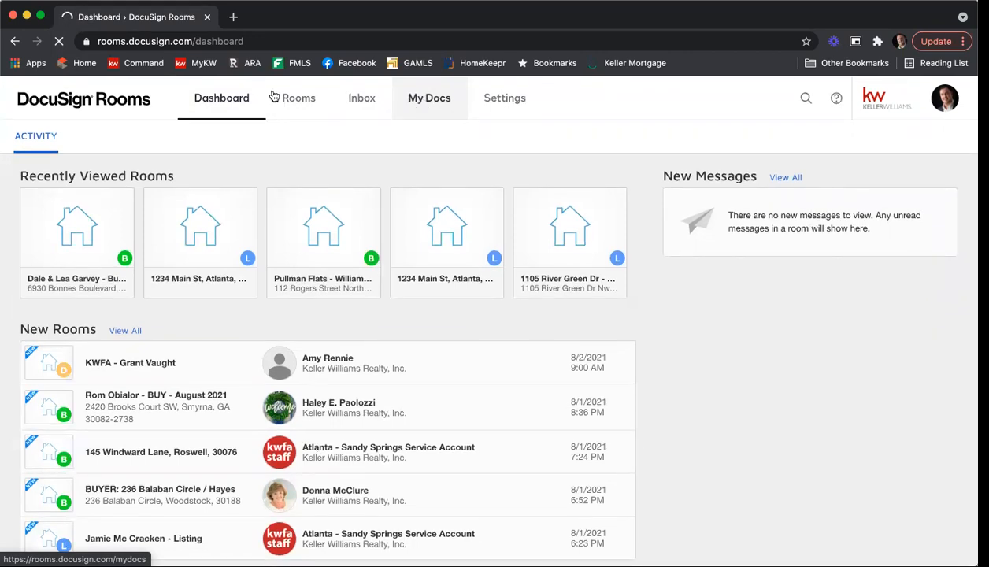
pyautogui.click(59, 44)
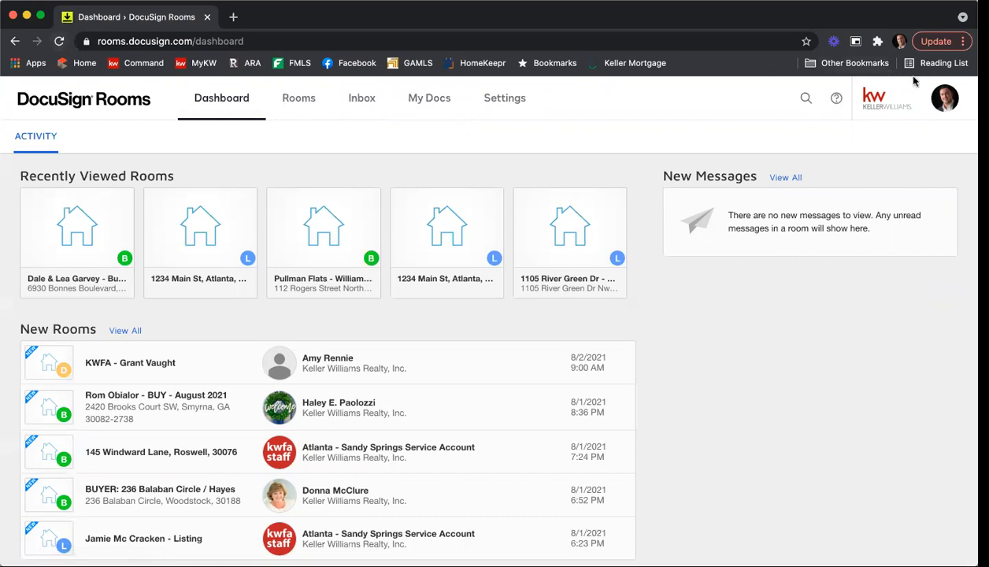
pyautogui.click(936, 98)
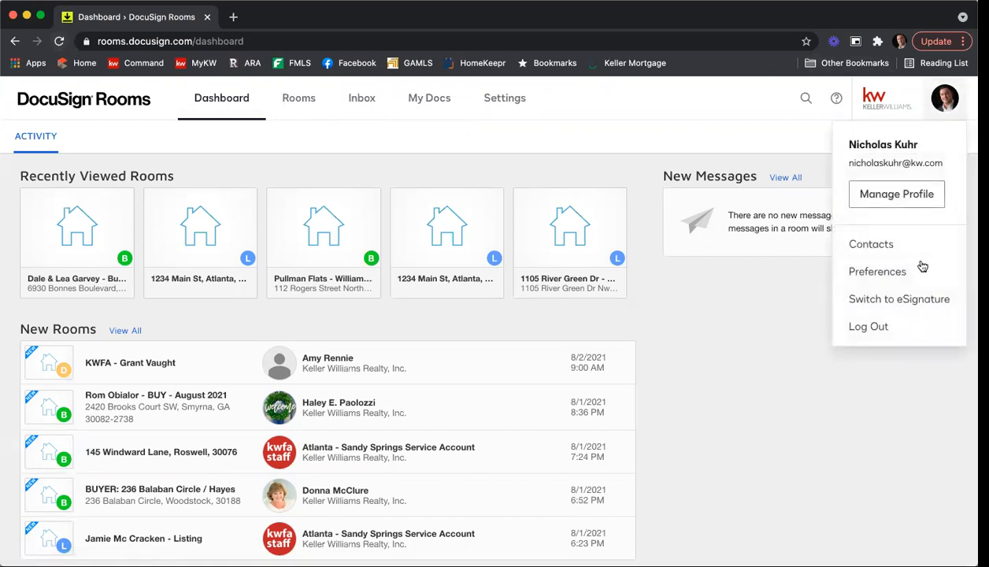
pyautogui.click(909, 321)
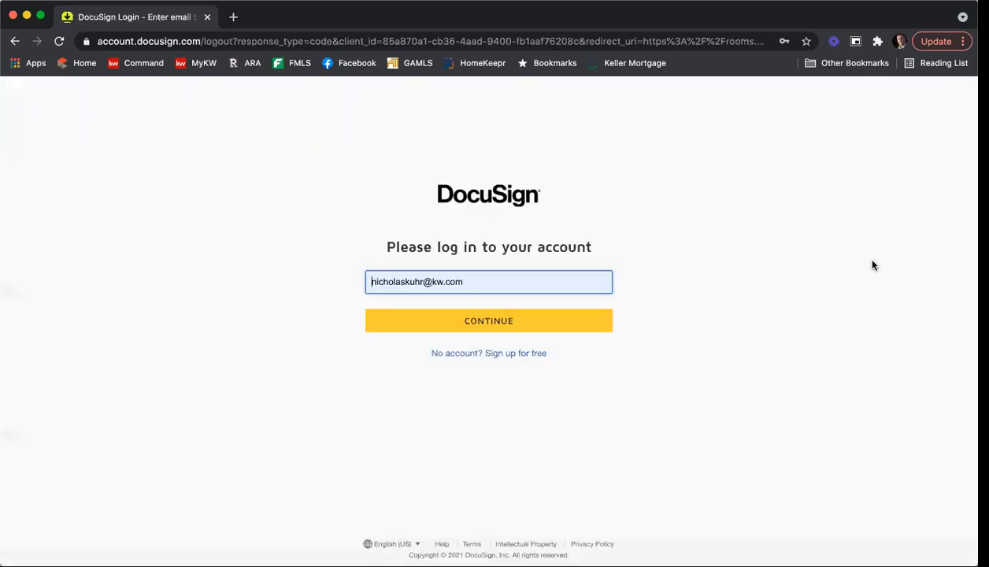
# Step: Log back in with the saved e-mail and password to return to the Dashboard
pyautogui.click(545, 318)
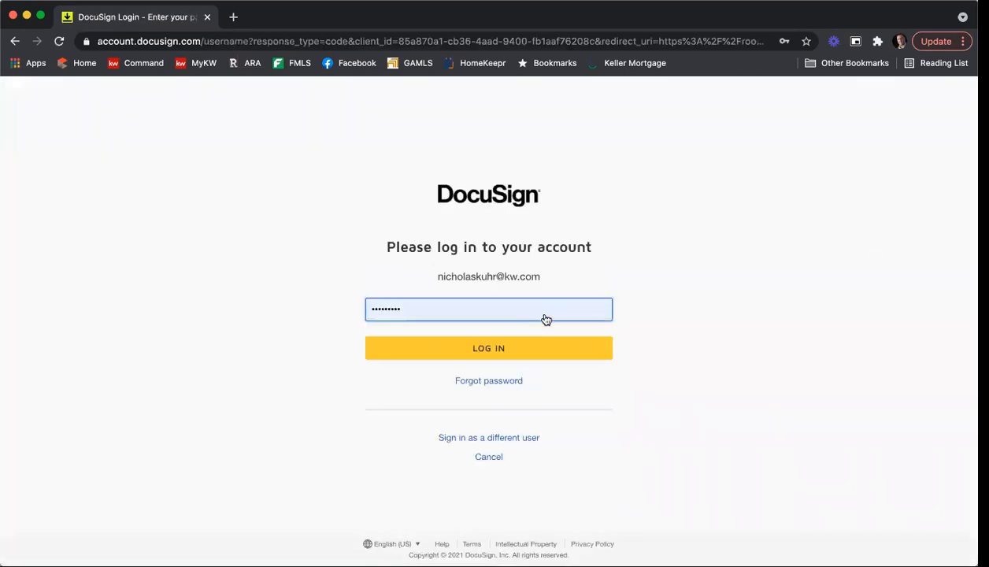
pyautogui.click(542, 346)
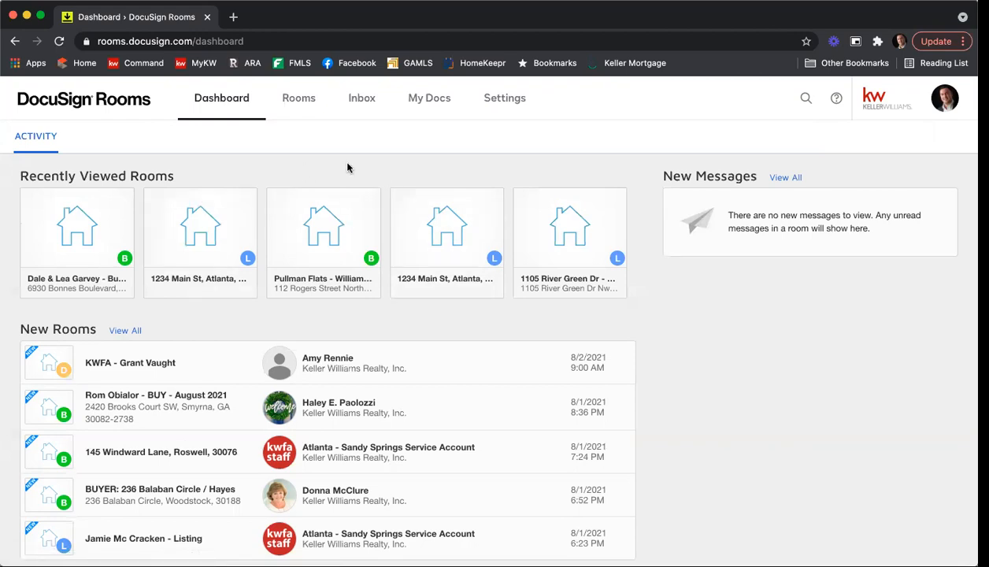
# Step: Show the empty Form Templates list under My Docs
pyautogui.click(426, 100)
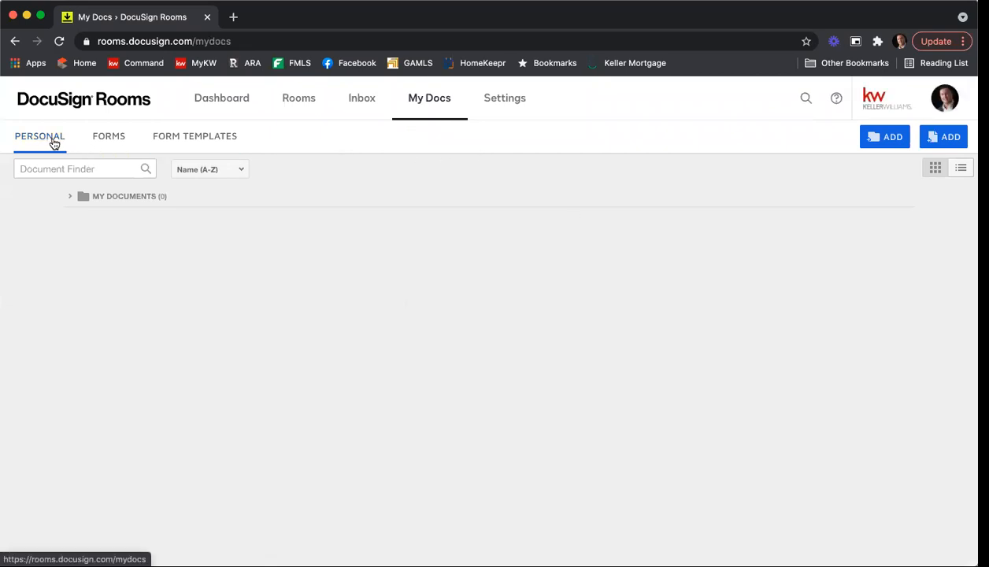
pyautogui.click(194, 141)
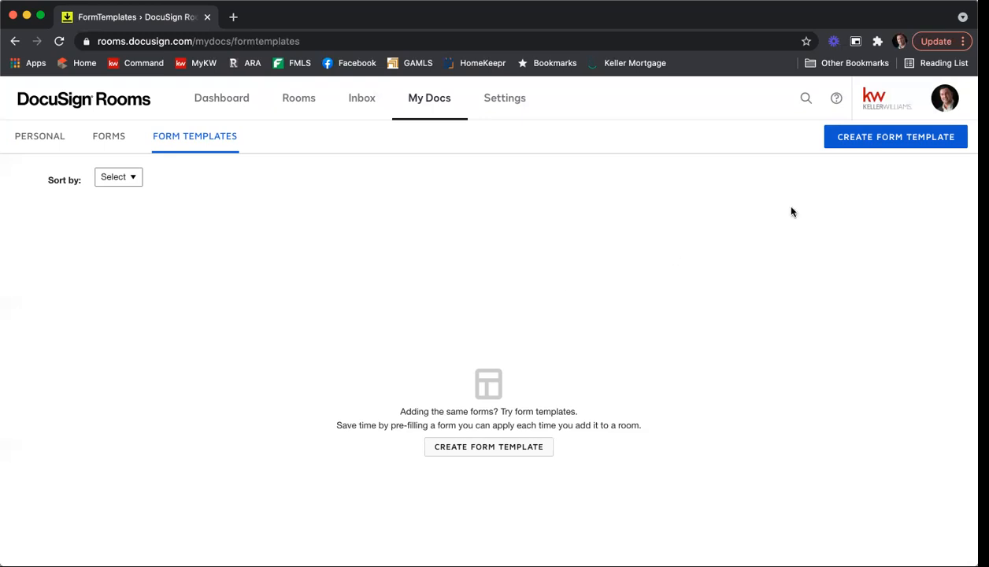
# Step: Create a form template from the GAR library's Exclusive Seller Listing Agreement F101, found by searching f101
pyautogui.click(873, 138)
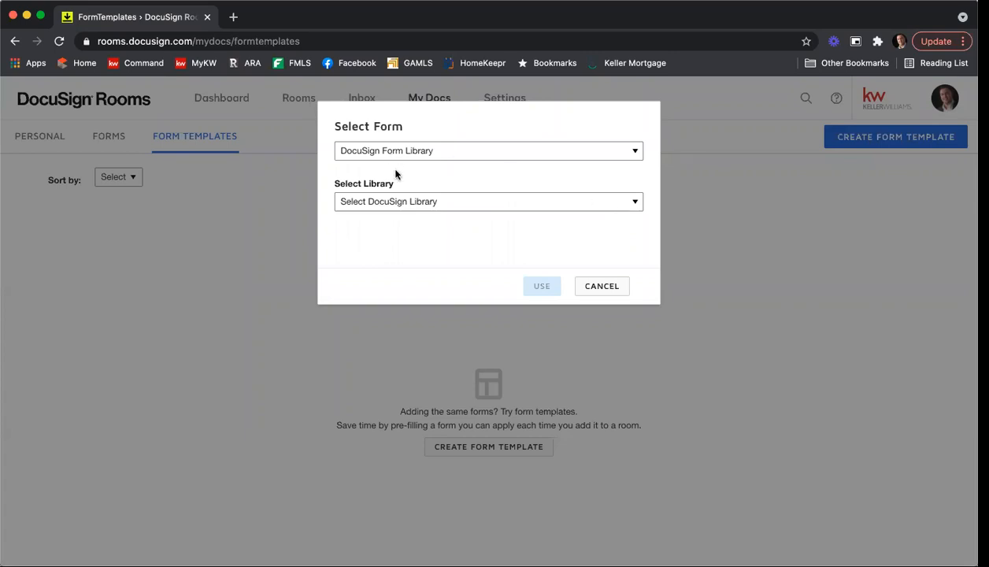
pyautogui.click(415, 206)
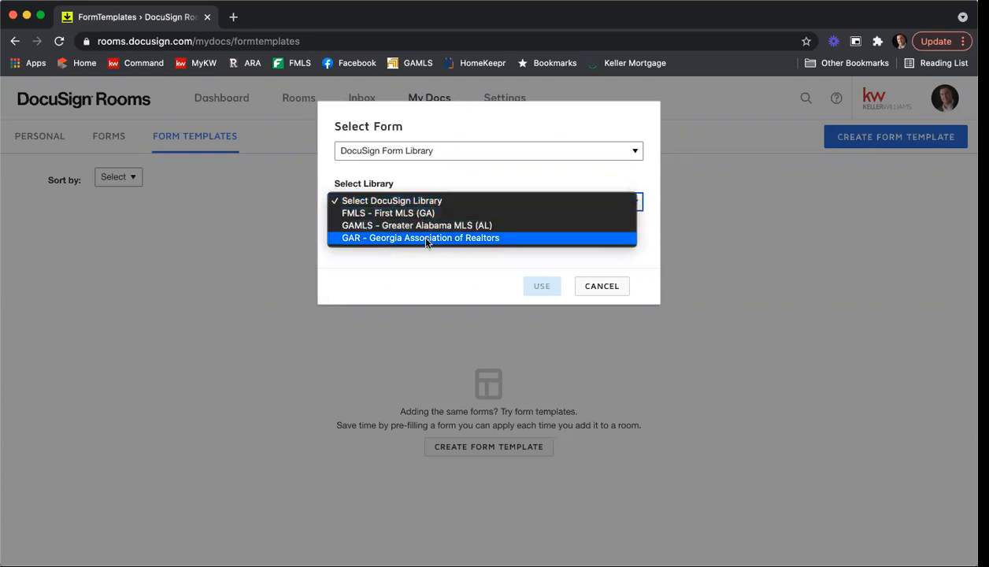
pyautogui.click(425, 238)
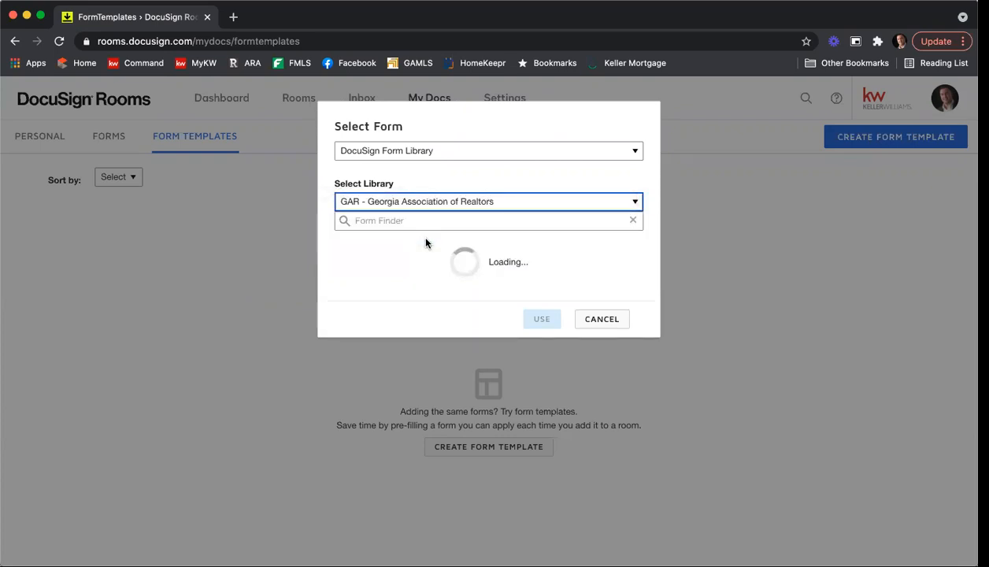
pyautogui.click(426, 220)
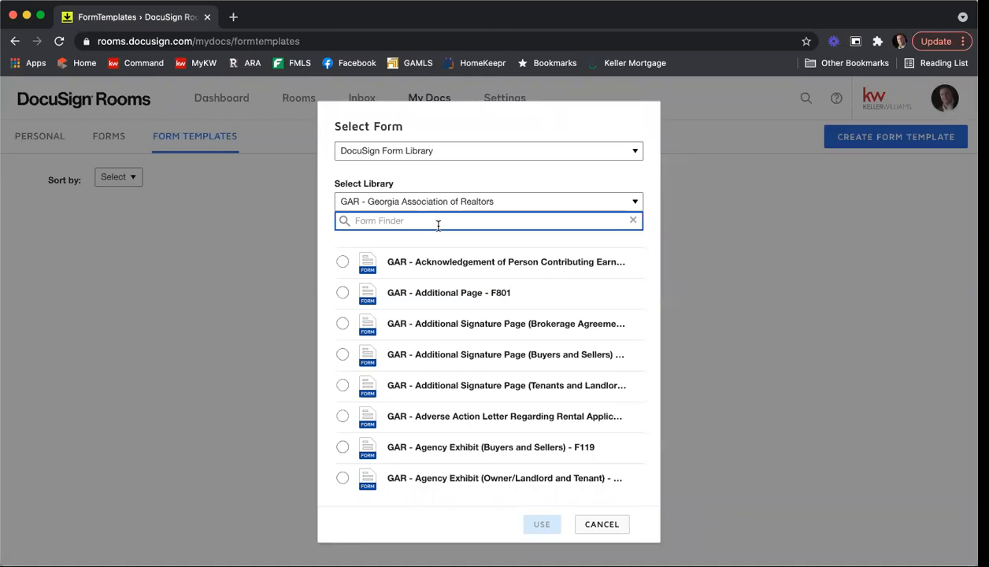
pyautogui.write('f201')
pyautogui.press('BackSpace')
pyautogui.press('BackSpace')
pyautogui.press('BackSpace')
pyautogui.write('101')
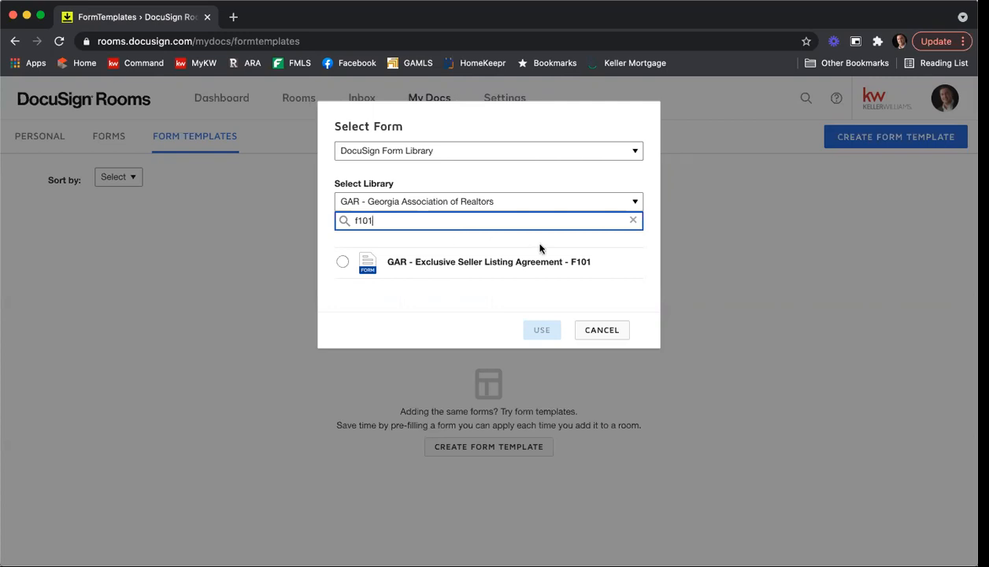
pyautogui.click(344, 262)
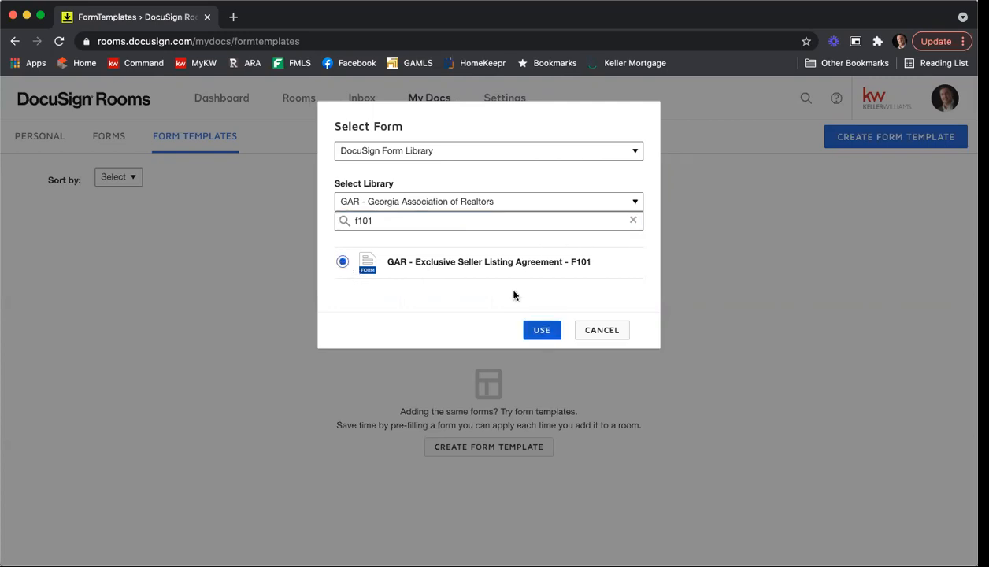
pyautogui.click(544, 331)
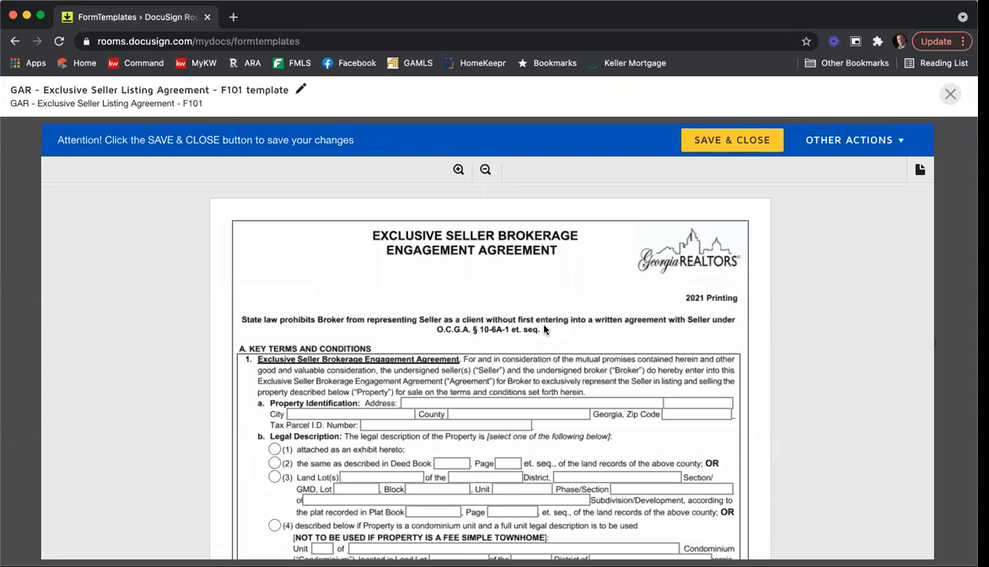
# Step: Scroll through the F101 form's first page down to section 3 Marketing
pyautogui.scroll(-2, 536, 330)
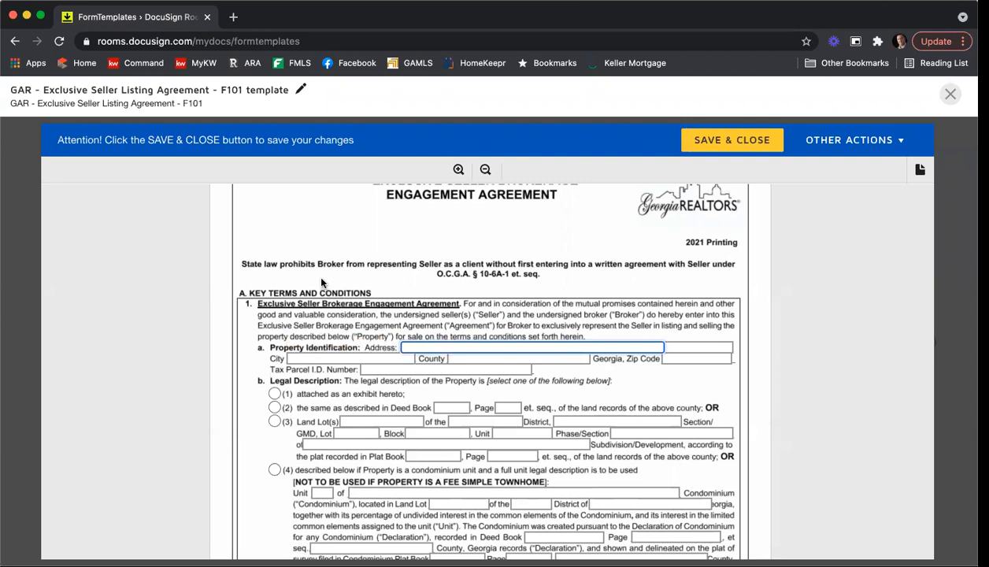
pyautogui.scroll(2, 323, 275)
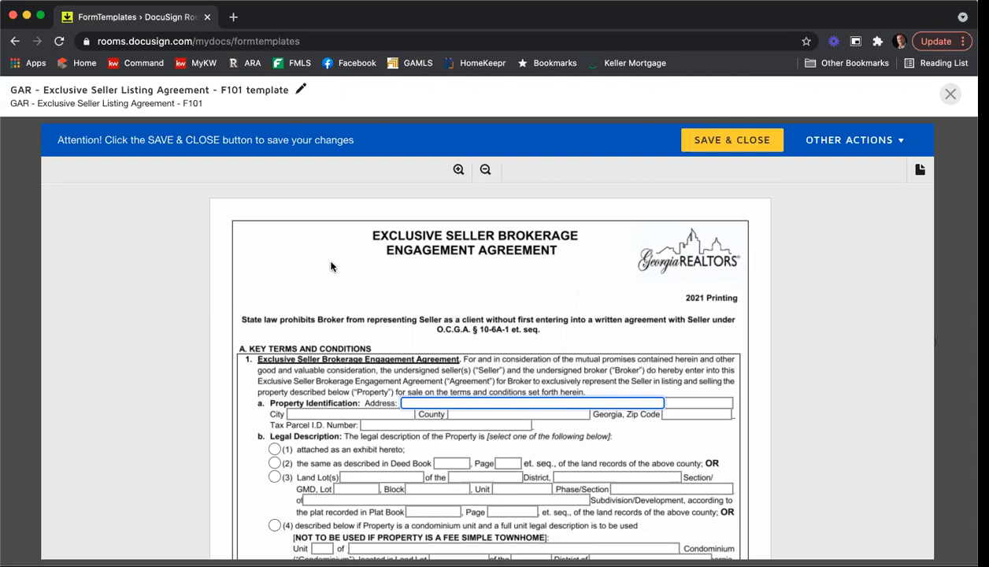
pyautogui.scroll(-2, 434, 346)
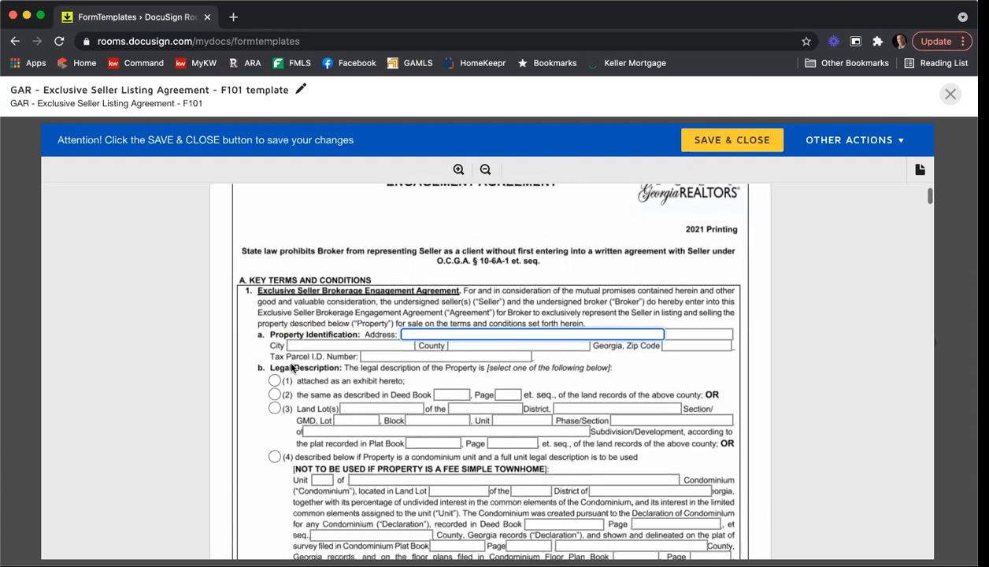
pyautogui.scroll(-2, 260, 343)
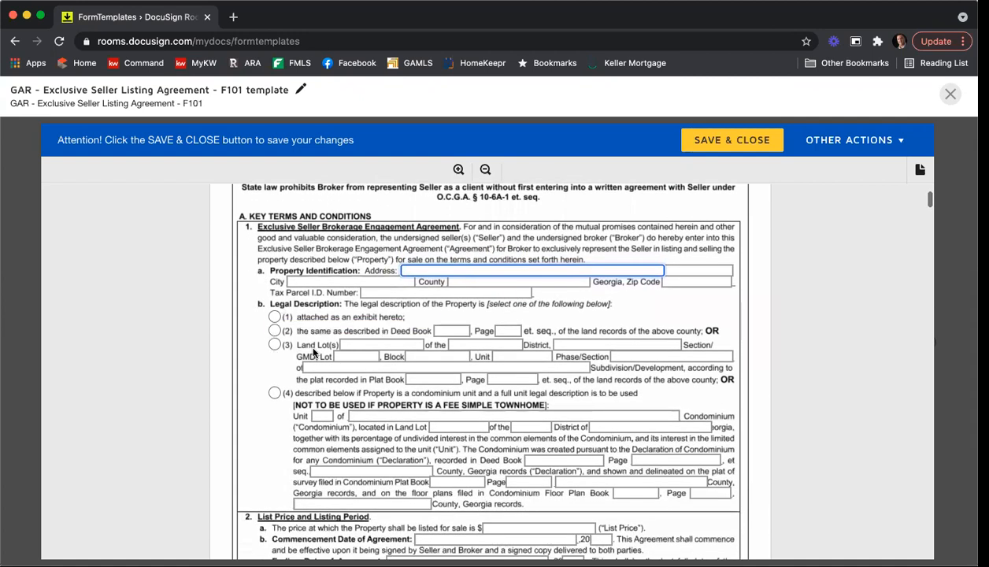
pyautogui.scroll(-4, 289, 353)
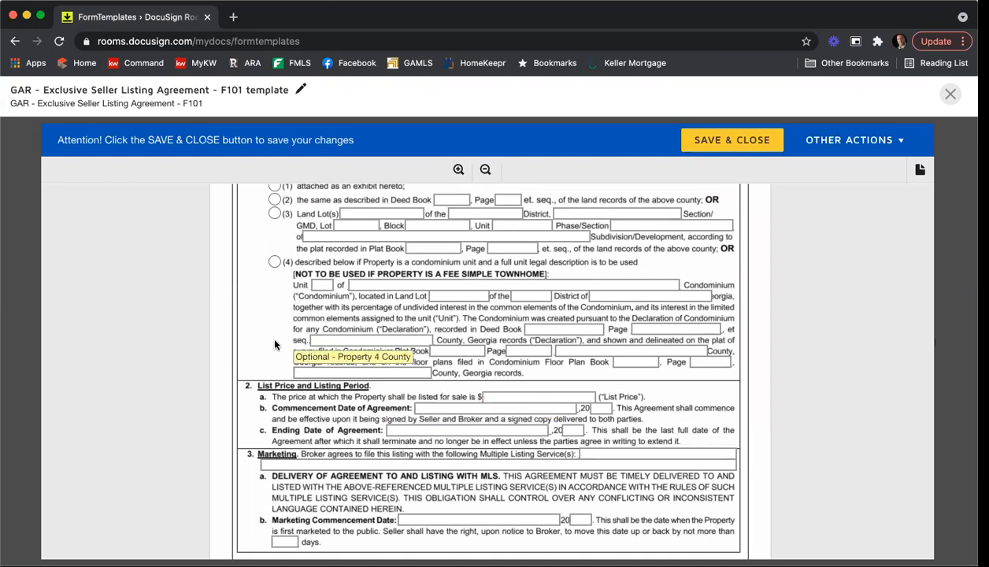
pyautogui.scroll(-3, 241, 335)
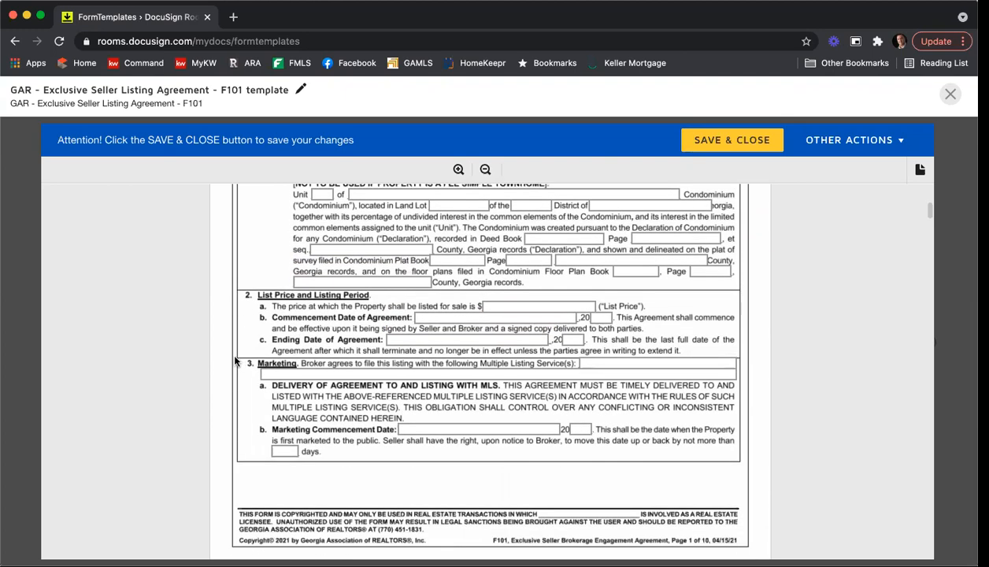
# Step: List First Multiple Listing Service, Georgia Multiple Listing Service and Keller Williams as the MLS services
pyautogui.click(598, 362)
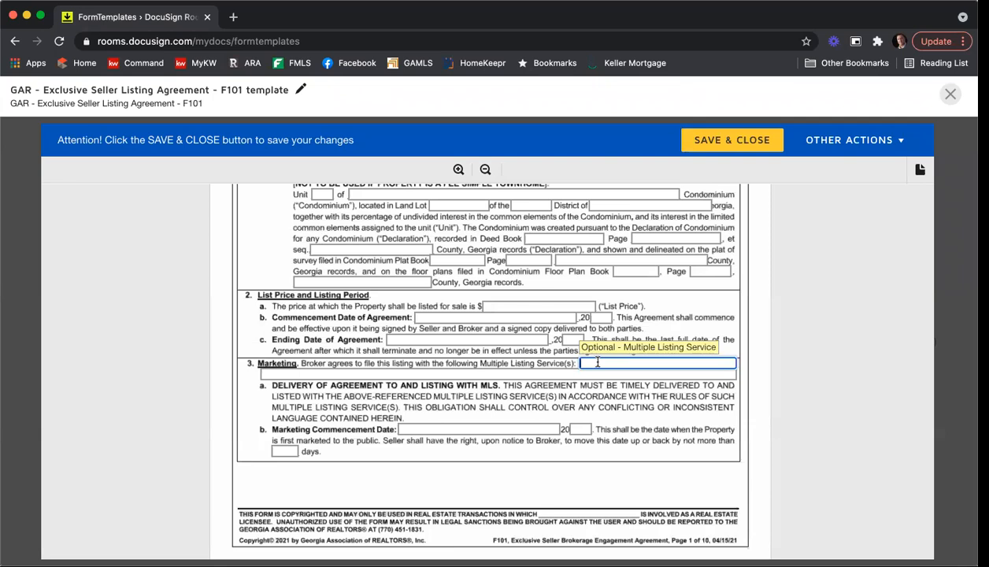
pyautogui.write('First Multiple Listing Servic')
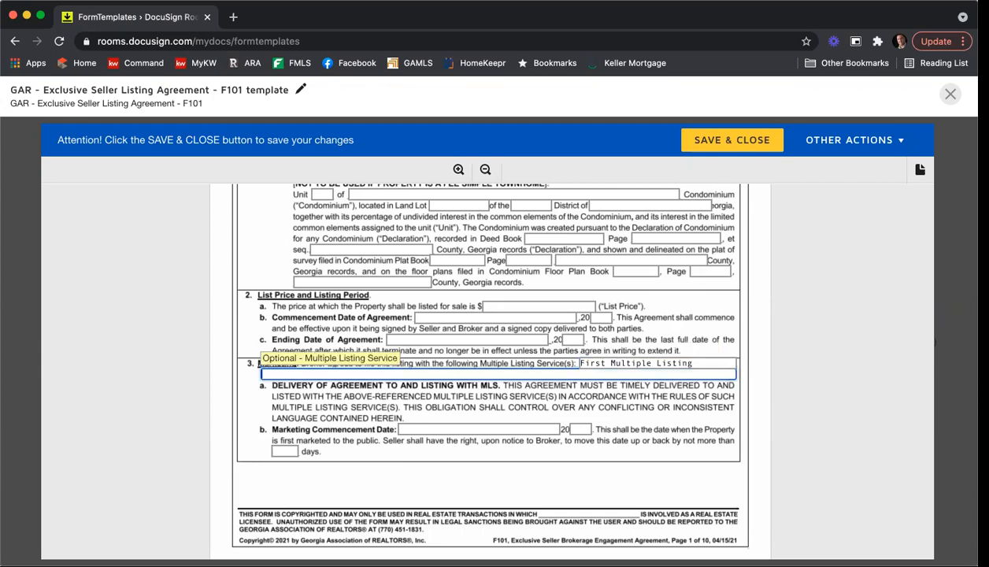
pyautogui.write('e, G')
pyautogui.write('eorgia Mult')
pyautogui.write('iple ')
pyautogui.write('Listing s')
pyautogui.write('ervice')
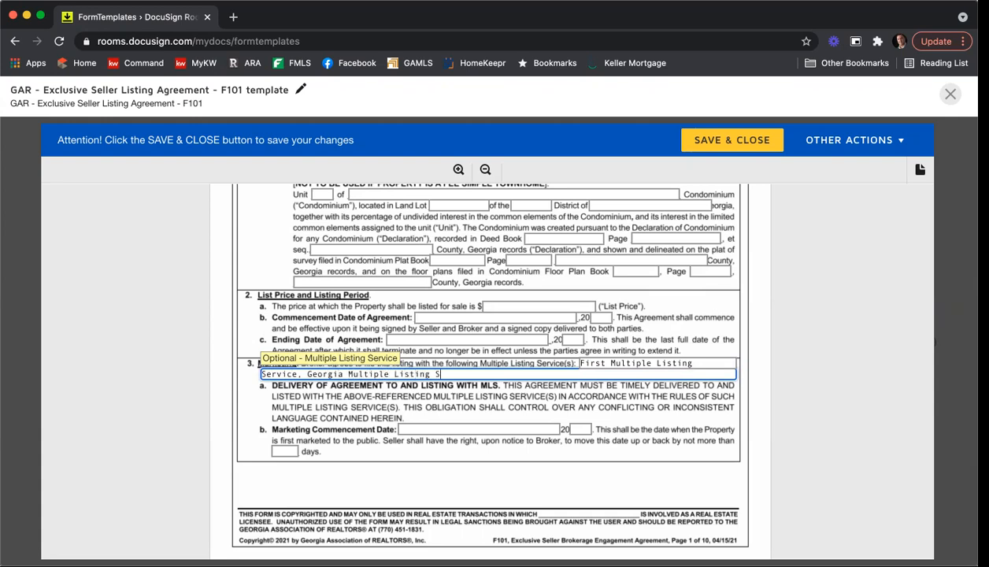
pyautogui.write(', & Keller')
pyautogui.write(' Williams Listi')
pyautogui.write('ng Service')
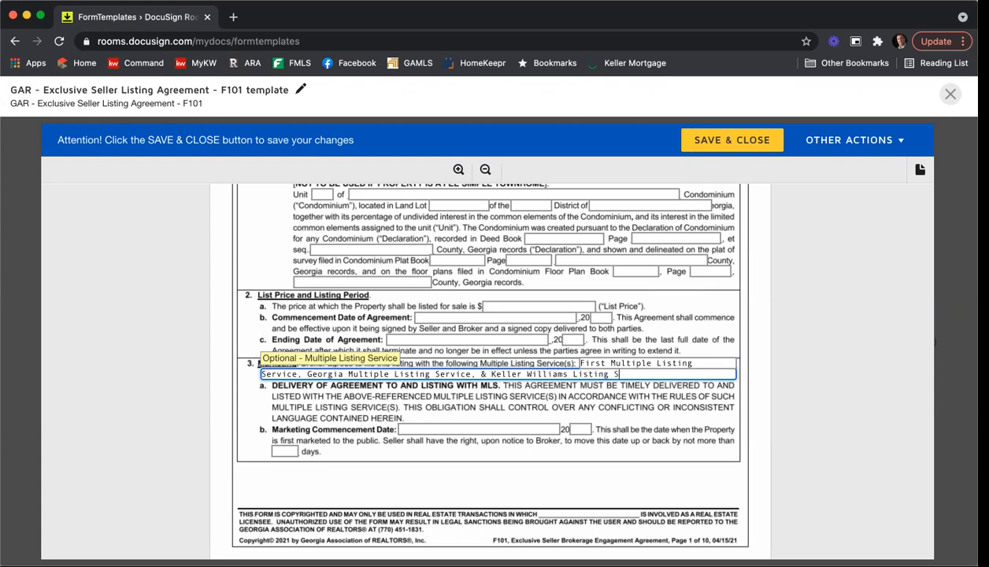
pyautogui.click(877, 413)
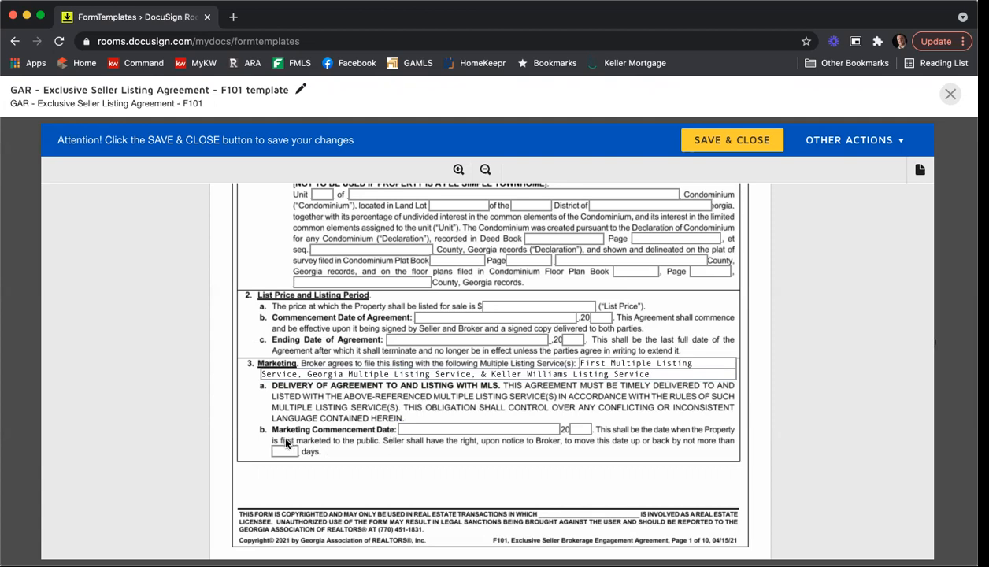
# Step: Enter marketing commencement year 21 and a 5-day marketing period
pyautogui.click(586, 429)
pyautogui.write('21')
pyautogui.press('Tab')
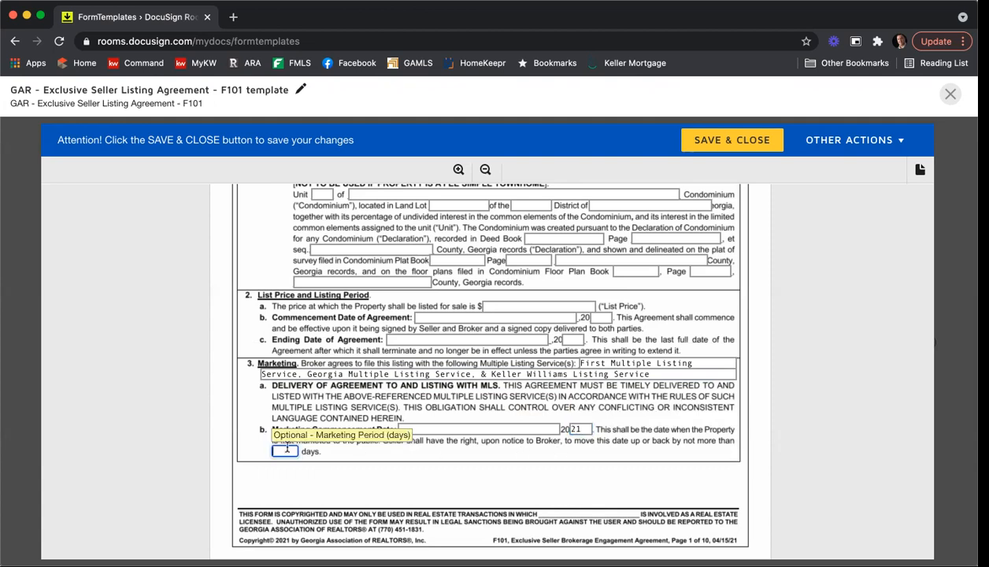
pyautogui.write('5')
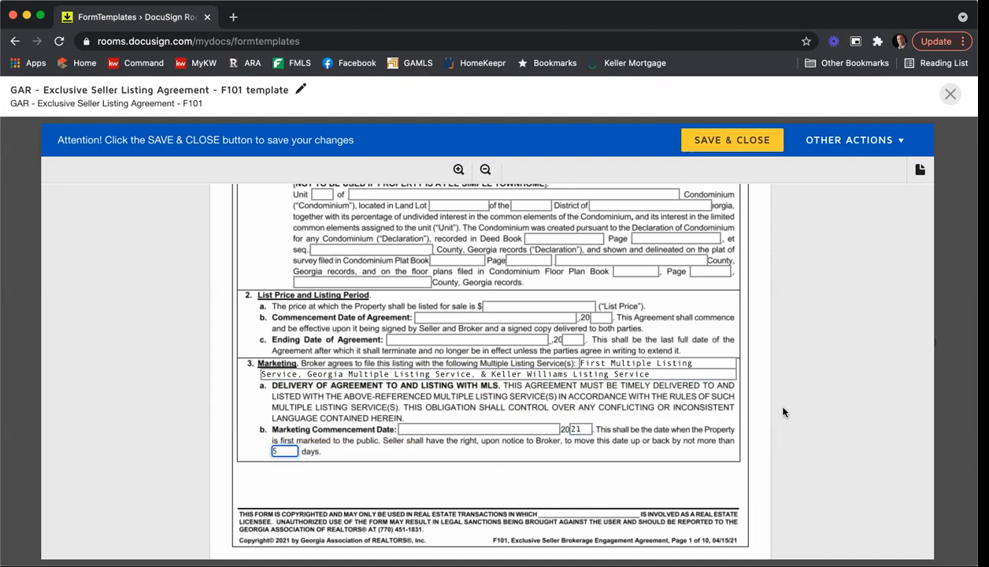
# Step: Set the broker commission to 6% and the cooperating broker commission to 3% of sales price
pyautogui.scroll(-2, 780, 410)
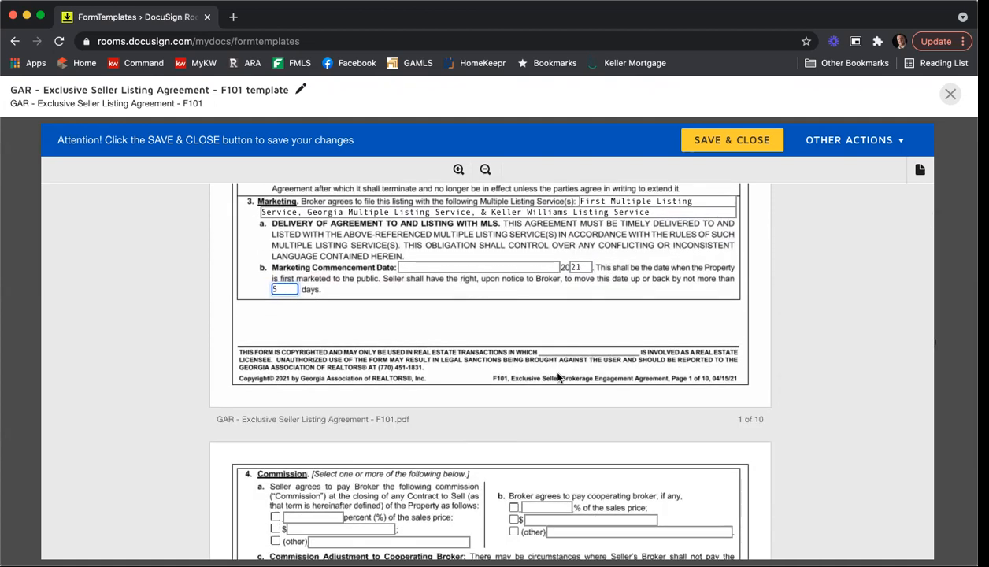
pyautogui.scroll(-2, 547, 365)
pyautogui.scroll(1, 549, 372)
pyautogui.scroll(-3, 483, 377)
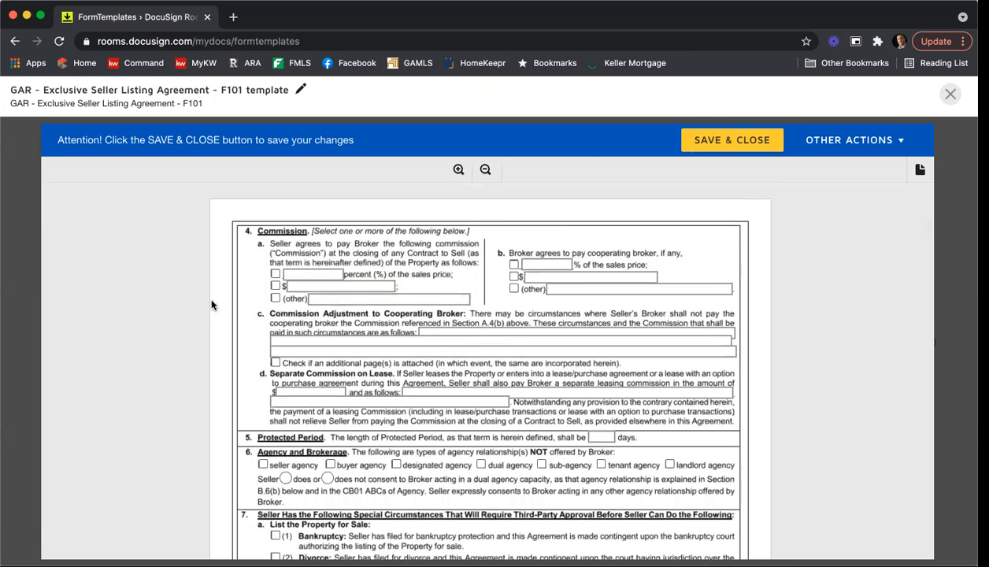
pyautogui.click(276, 275)
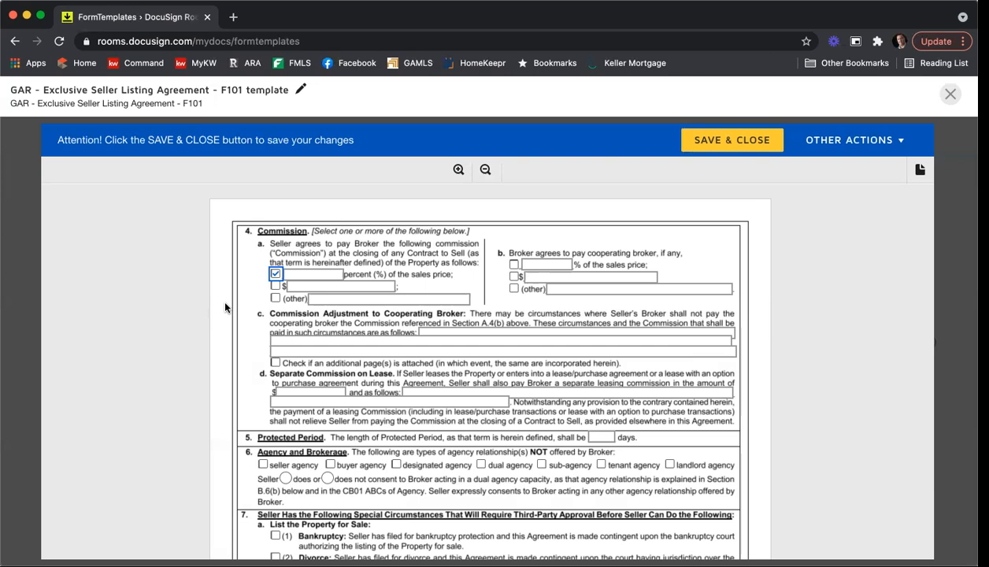
pyautogui.click(332, 274)
pyautogui.write('6')
pyautogui.click(513, 265)
pyautogui.click(547, 265)
pyautogui.write('3')
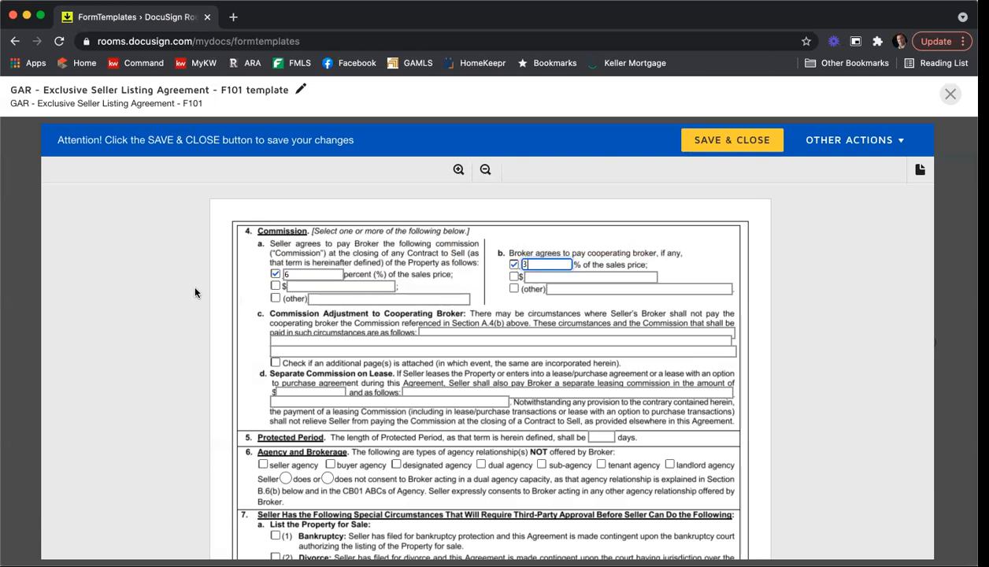
# Step: Enter a 90-day Protected Period, mark dual and sub-agency not offered, and withhold dual-agency consent
pyautogui.scroll(-2, 190, 283)
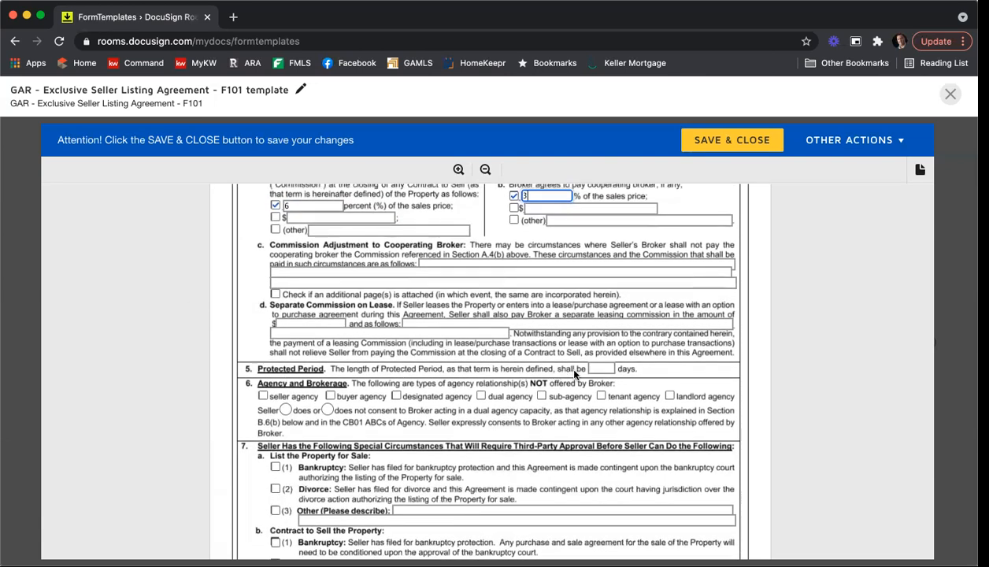
pyautogui.click(600, 367)
pyautogui.write('90')
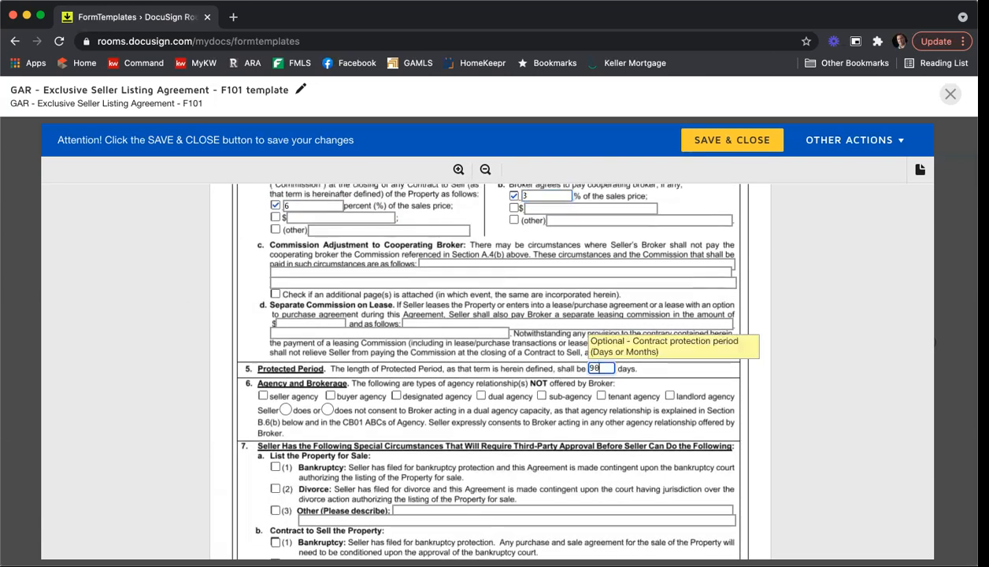
pyautogui.scroll(-4, 181, 315)
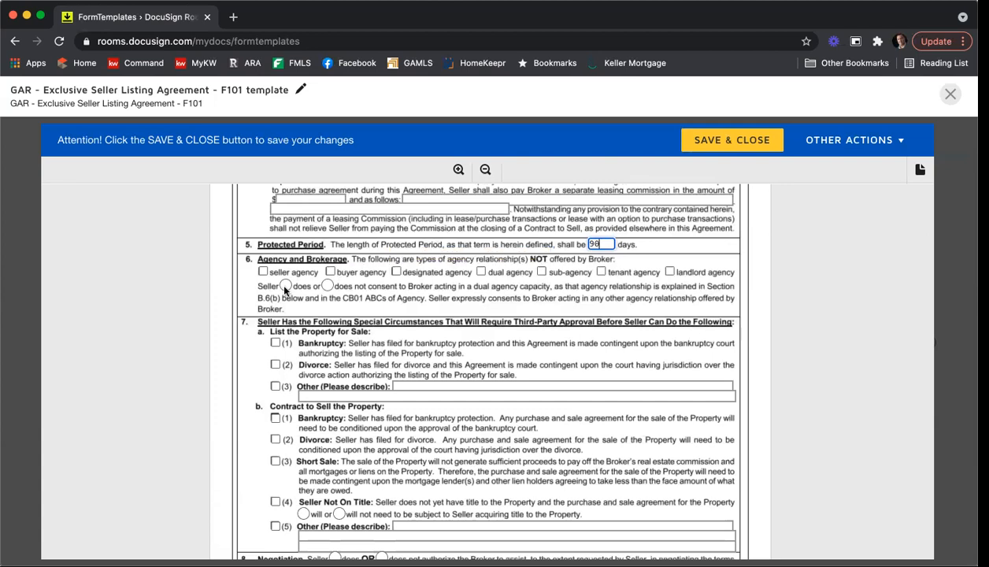
pyautogui.click(480, 270)
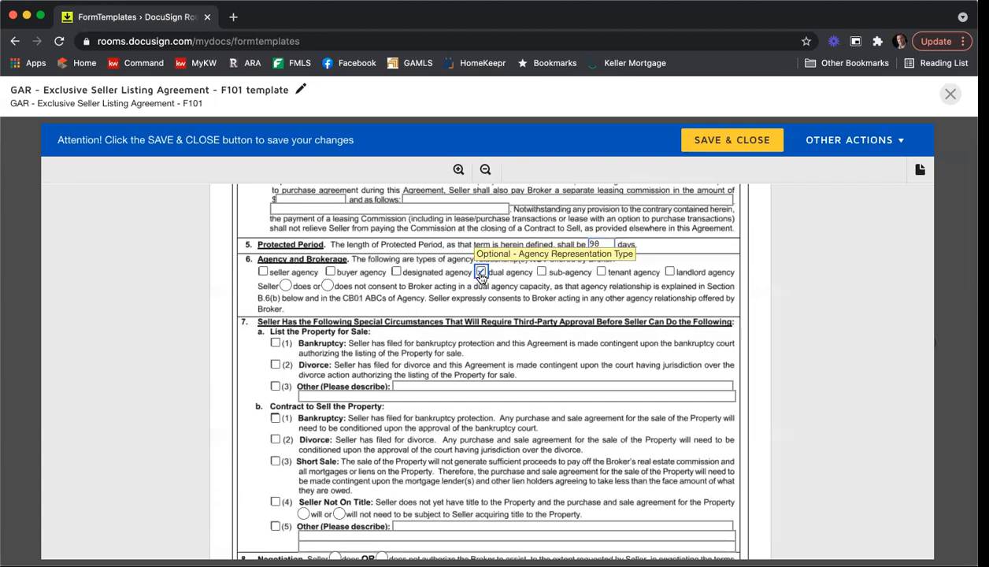
pyautogui.click(540, 273)
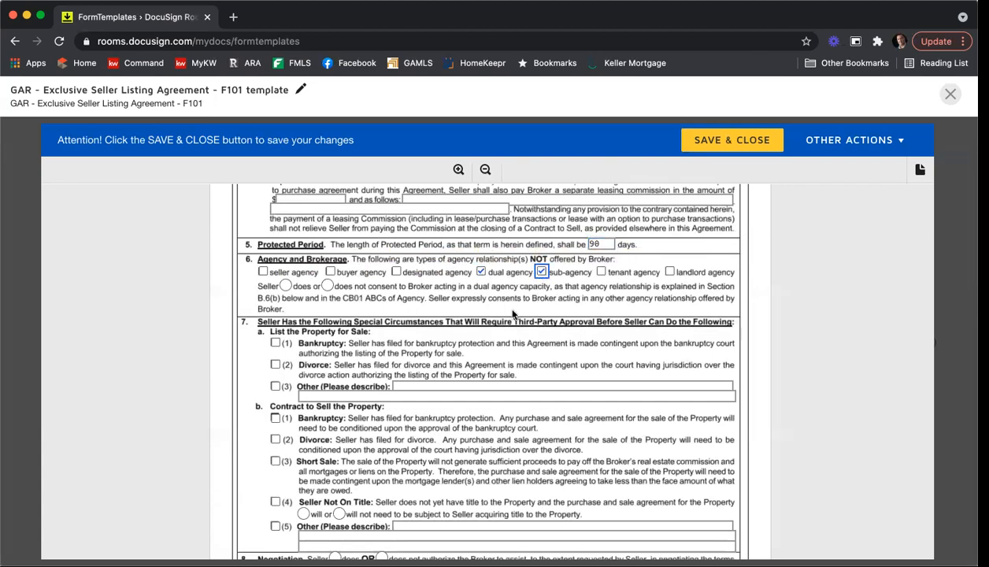
pyautogui.click(328, 287)
pyautogui.click(328, 287)
# Step: In section 8, select that the seller does authorize the broker to help negotiate
pyautogui.scroll(-3, 599, 281)
pyautogui.scroll(-2, 612, 289)
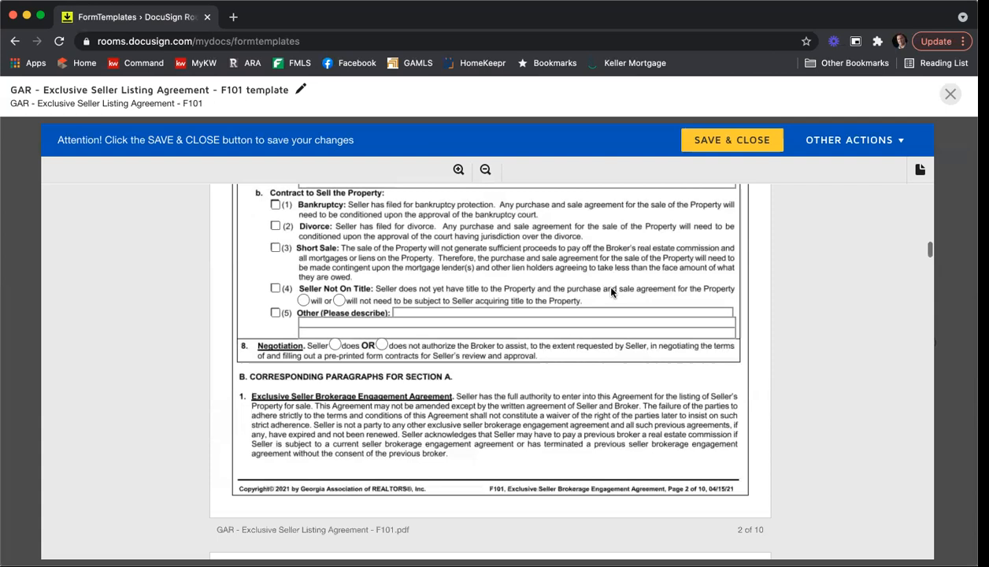
pyautogui.click(334, 347)
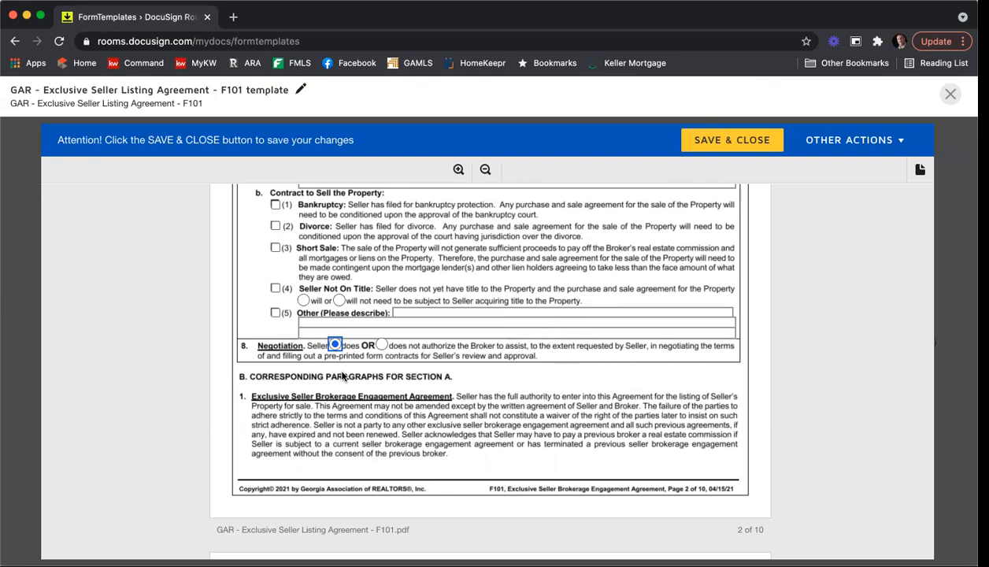
# Step: On page 9, check brochures GAR CB01, CB07 and CB10 as received
pyautogui.scroll(-8, 343, 376)
pyautogui.scroll(-10, 233, 344)
pyautogui.scroll(-15, 233, 344)
pyautogui.scroll(-15, 233, 346)
pyautogui.scroll(-15, 233, 346)
pyautogui.scroll(-15, 233, 346)
pyautogui.scroll(-5, 233, 347)
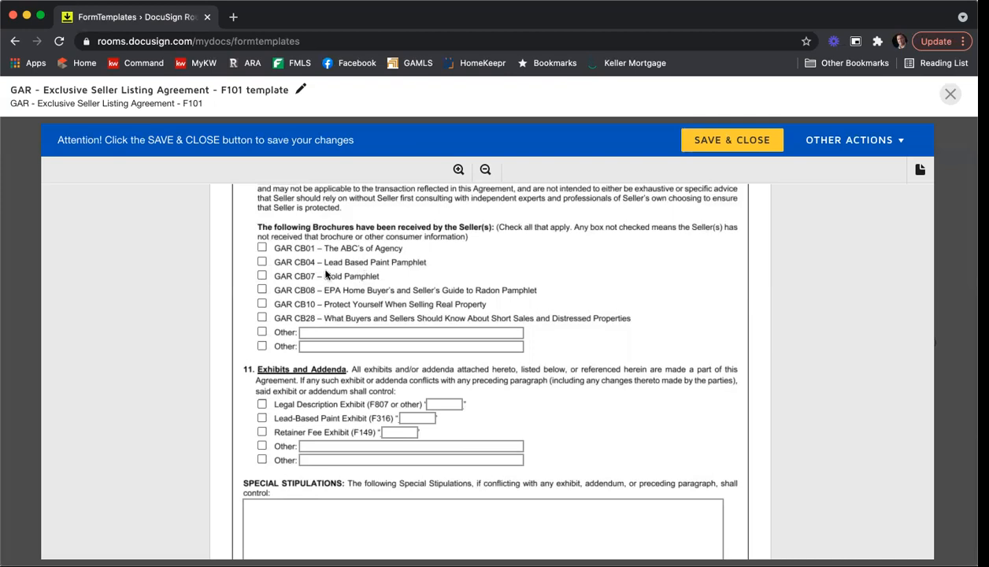
pyautogui.click(261, 249)
pyautogui.click(261, 276)
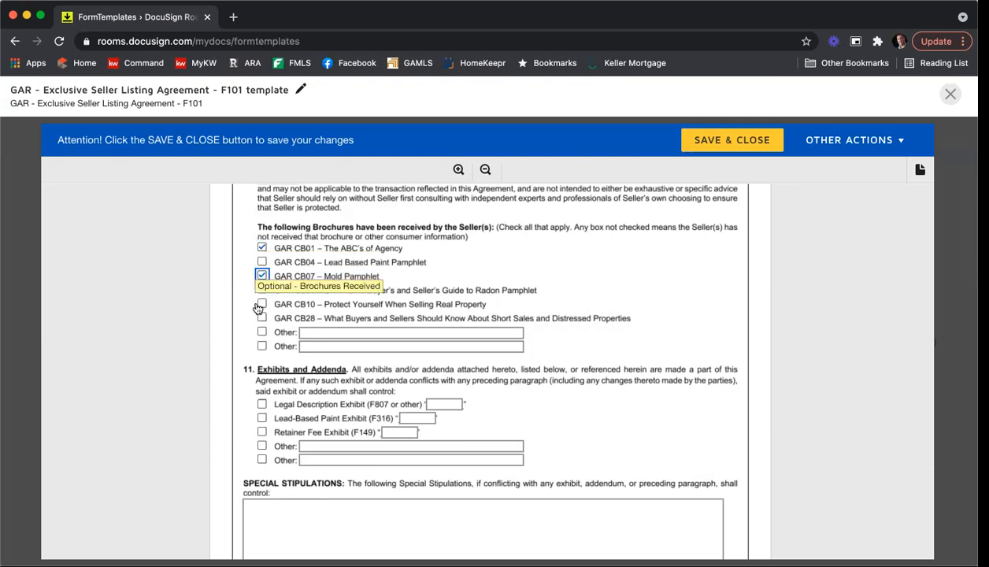
pyautogui.click(259, 305)
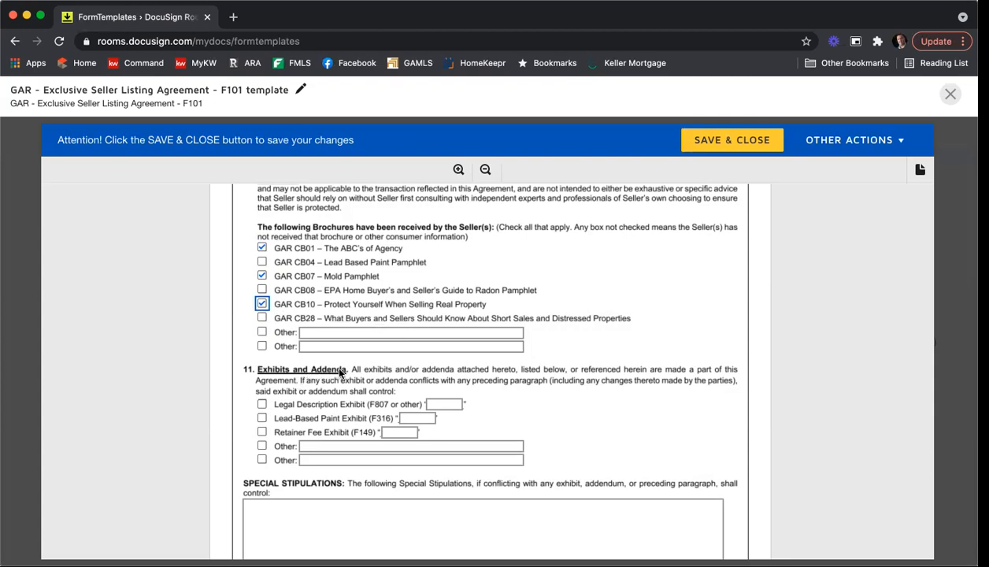
pyautogui.scroll(-3, 340, 372)
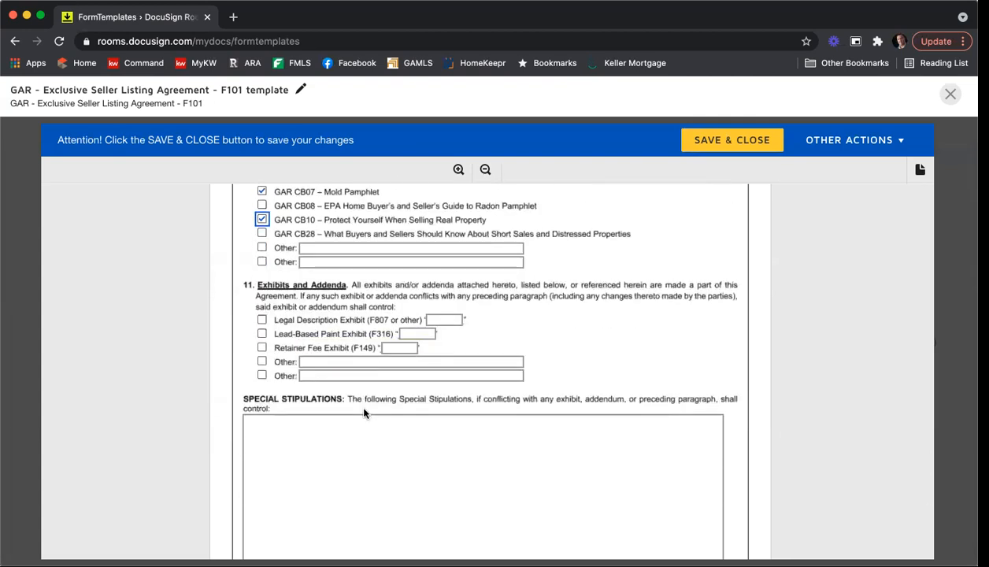
# Step: Write the first special stipulation: agreement cancelable within 24-hour written notice
pyautogui.scroll(-3, 339, 394)
pyautogui.click(324, 378)
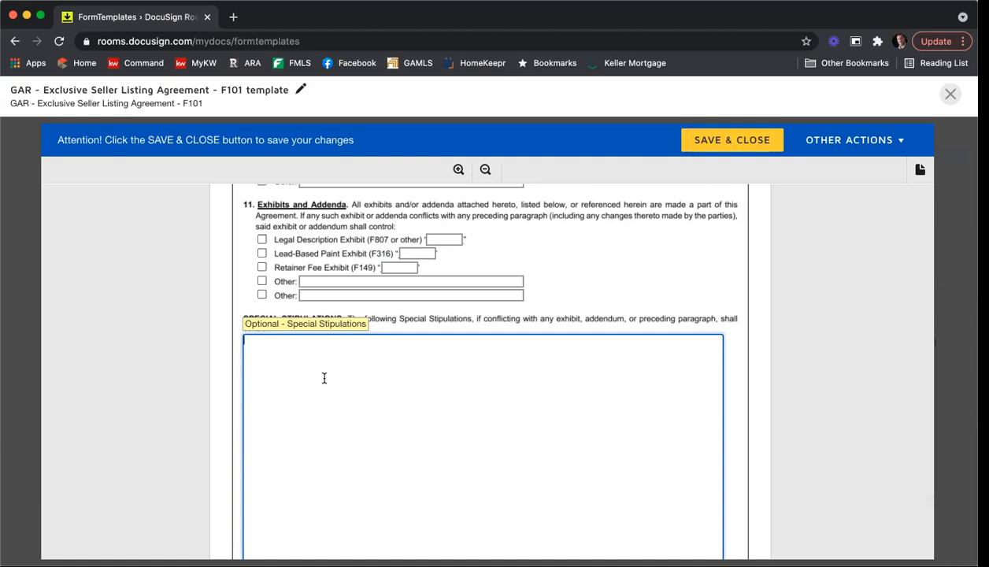
pyautogui.write('All parties agree this agreemeil')
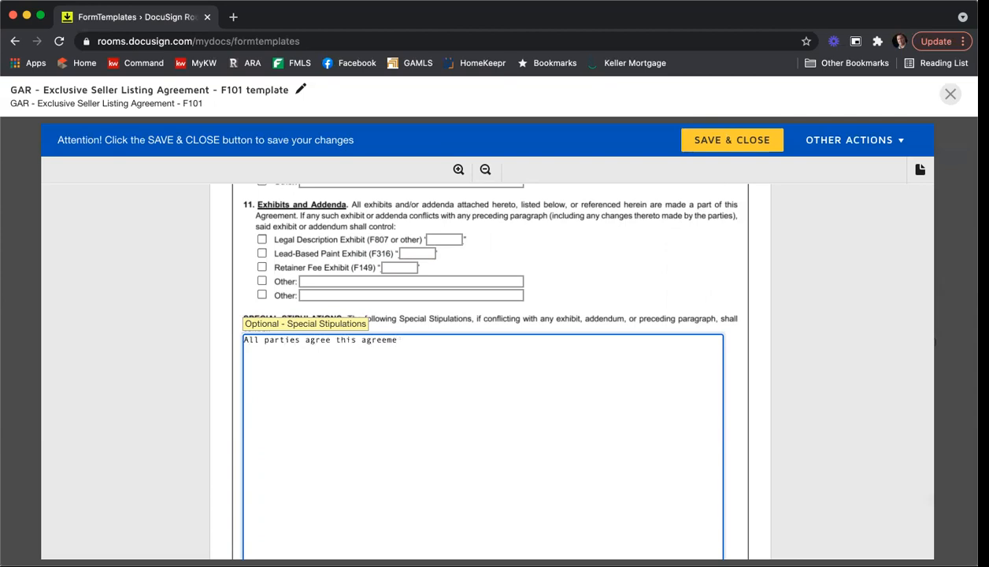
pyautogui.press('BackSpace')
pyautogui.press('BackSpace')
pyautogui.write('ent is cancelable within')
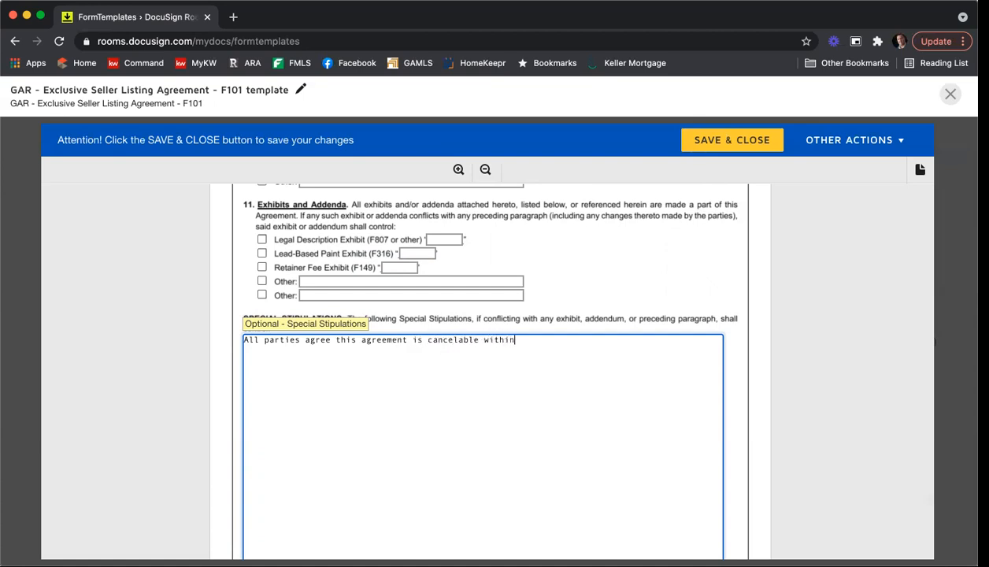
pyautogui.press('BackSpace')
pyautogui.press('BackSpace')
pyautogui.write(' 24-hour written notice.')
# Step: Add the stipulations 'Here is another stip.', a third line, and 'Lots of stips.'
pyautogui.press('Return')
pyautogui.write('Here is another stip.')
pyautogui.press('Return')
pyautogui.write('Adding a thri')
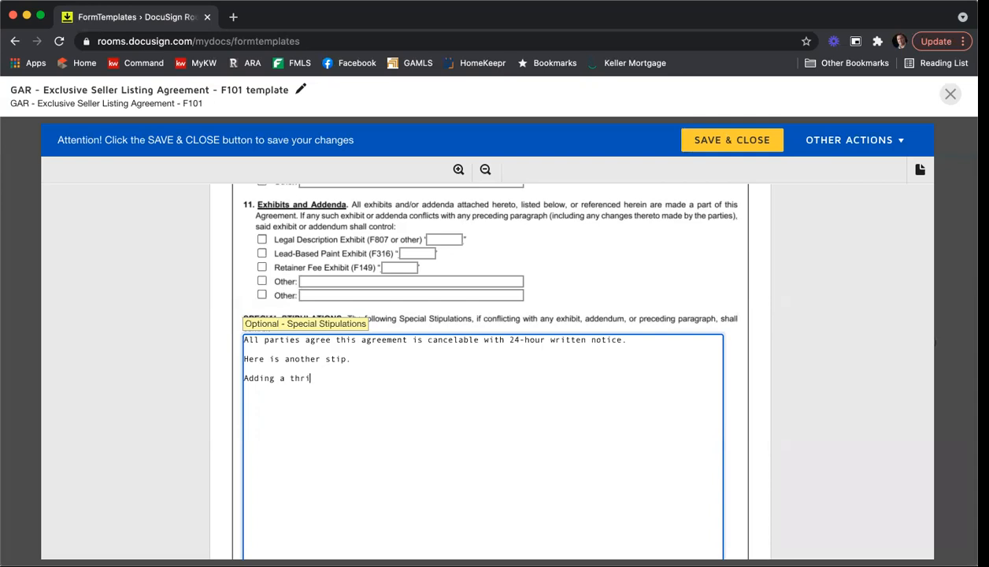
pyautogui.write('ird')
pyautogui.write('Lots of stu')
pyautogui.press('BackSpace')
pyautogui.write('ips.')
pyautogui.scroll(-10, 782, 294)
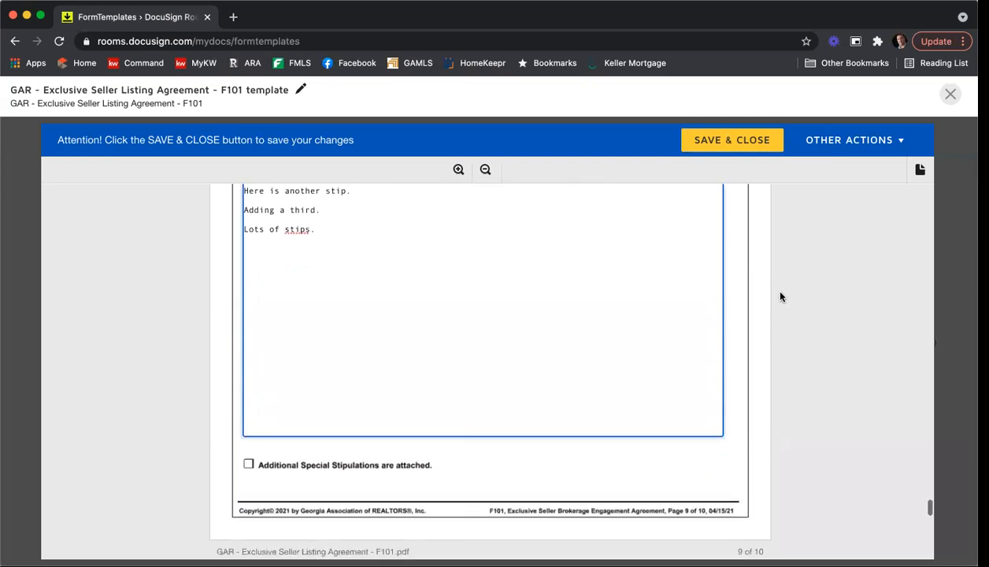
# Step: Enter brokerage firm Keller Williams First Atlanta, MLS office code KWFA01 and the firm's license number
pyautogui.scroll(-10, 779, 297)
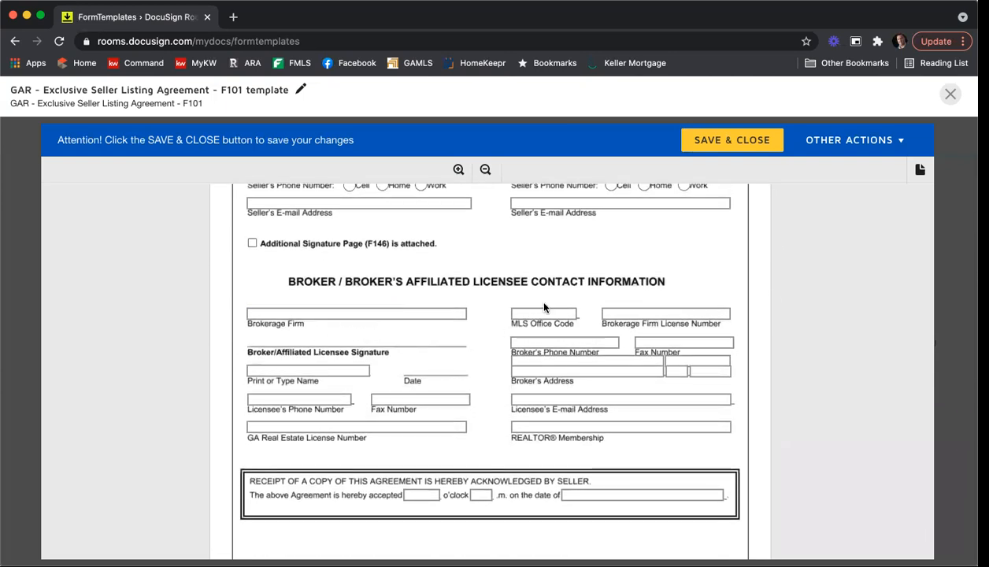
pyautogui.click(419, 313)
pyautogui.write('Keller Williams First Atlanta')
pyautogui.press('Tab')
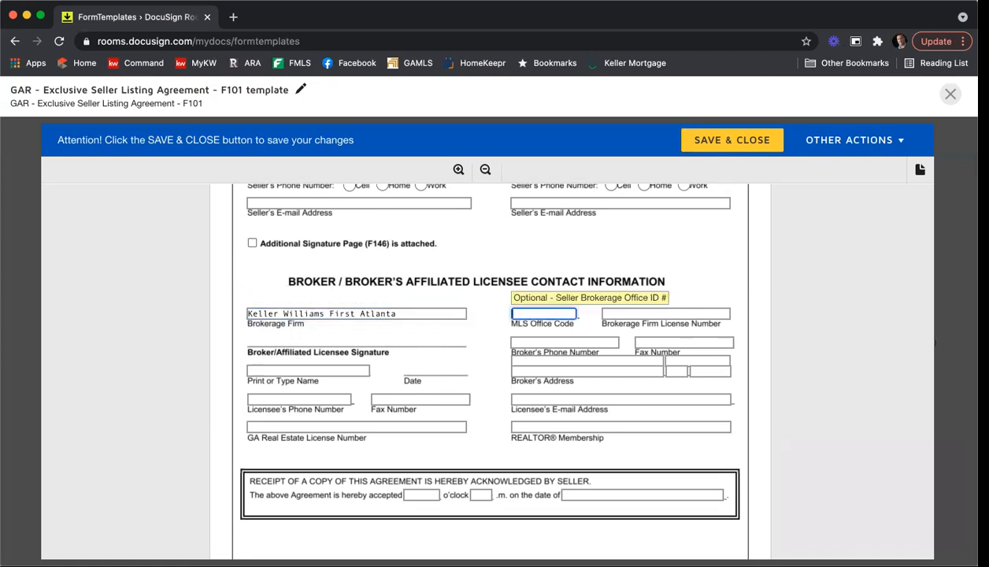
pyautogui.write('KWFA01')
pyautogui.press('Tab')
pyautogui.write('H-33313')
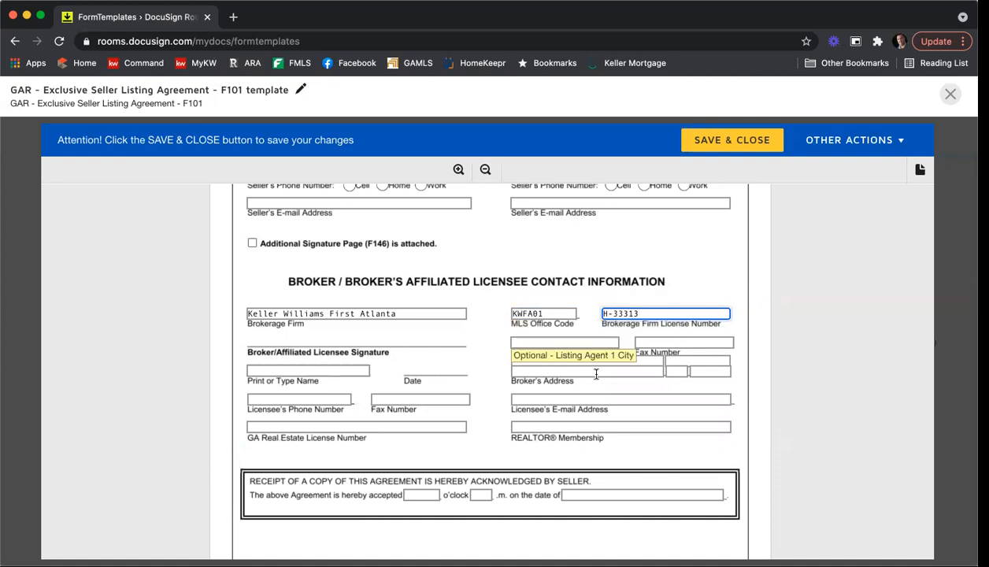
# Step: Fill in the broker's phone and fax numbers
pyautogui.click(553, 338)
pyautogui.click(553, 339)
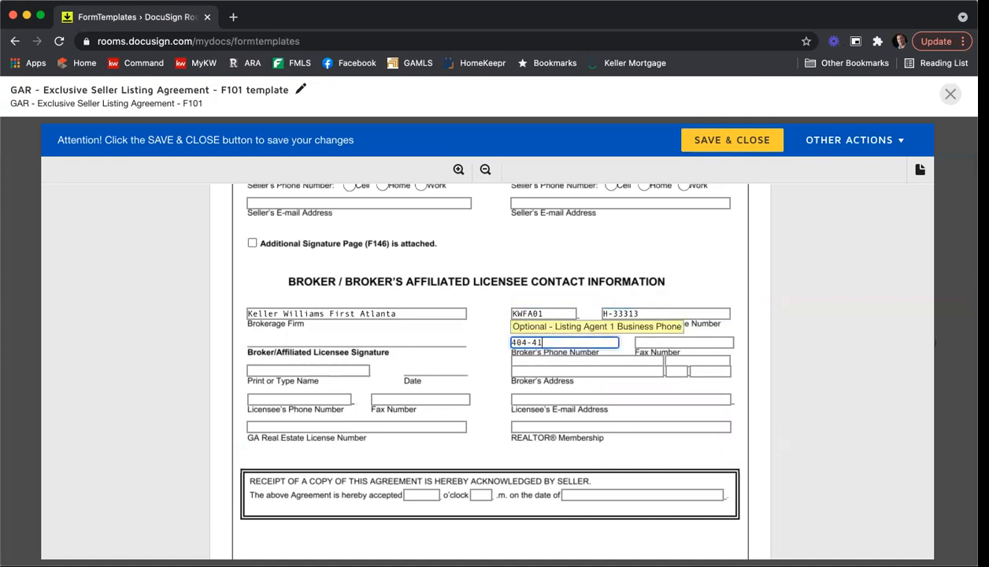
pyautogui.press('Tab')
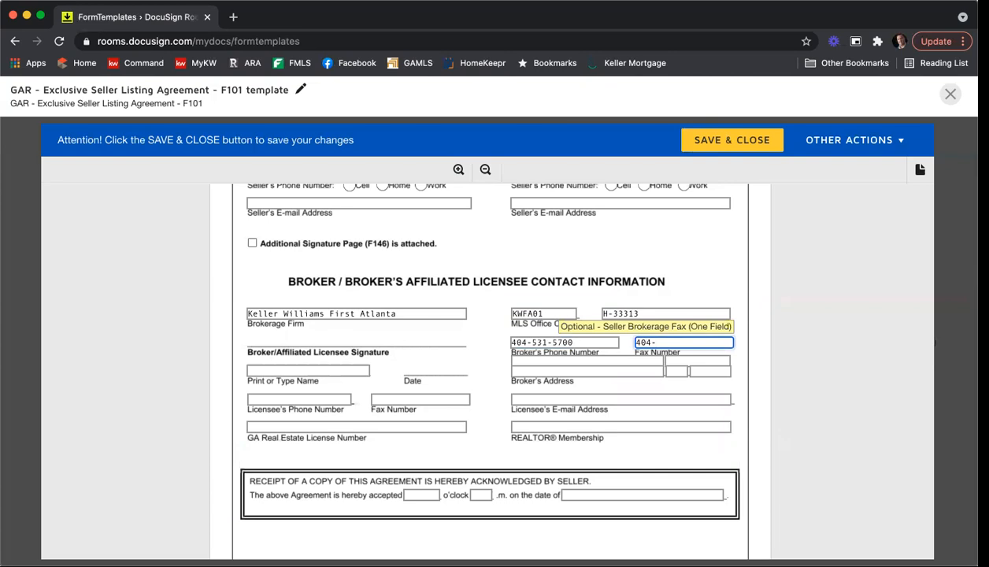
# Step: Enter the licensee's printed name, phone number, fax number and GA real estate license number
pyautogui.click(250, 369)
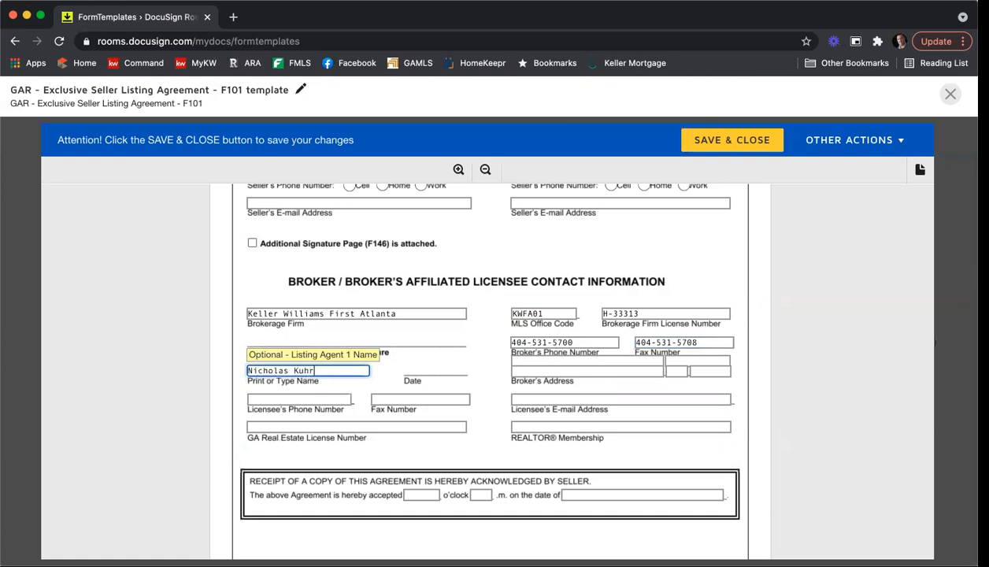
pyautogui.press('Tab')
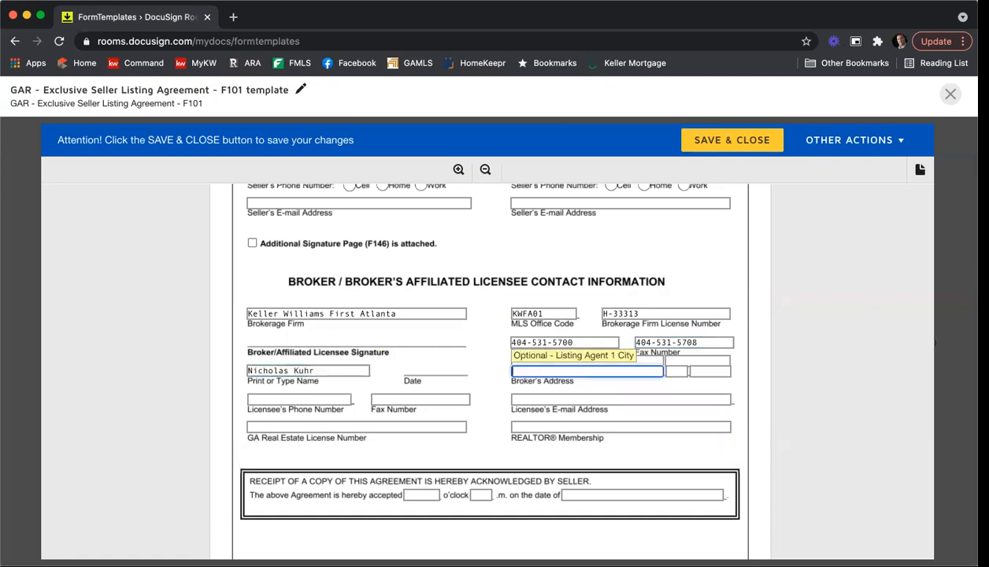
pyautogui.click(267, 401)
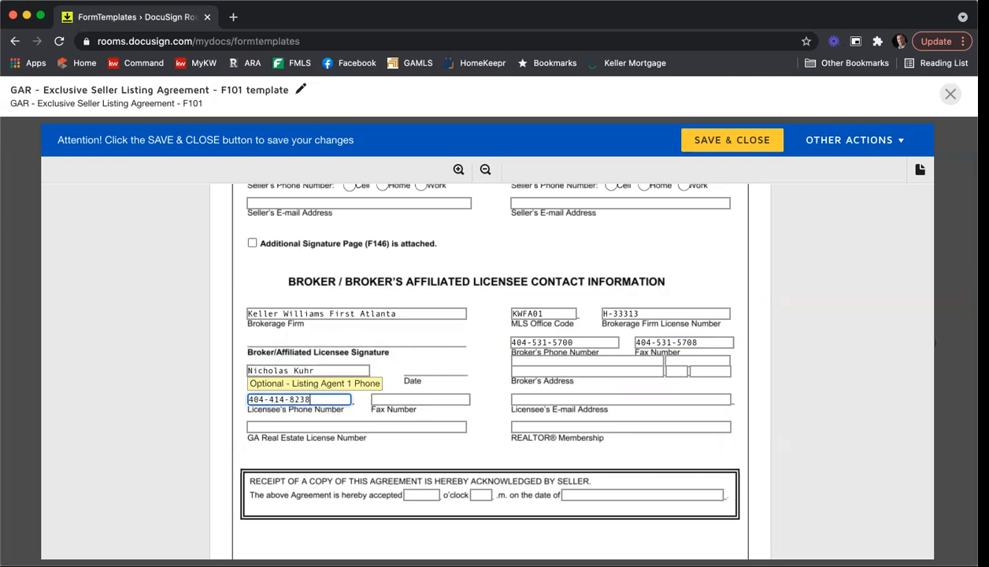
pyautogui.press('Tab')
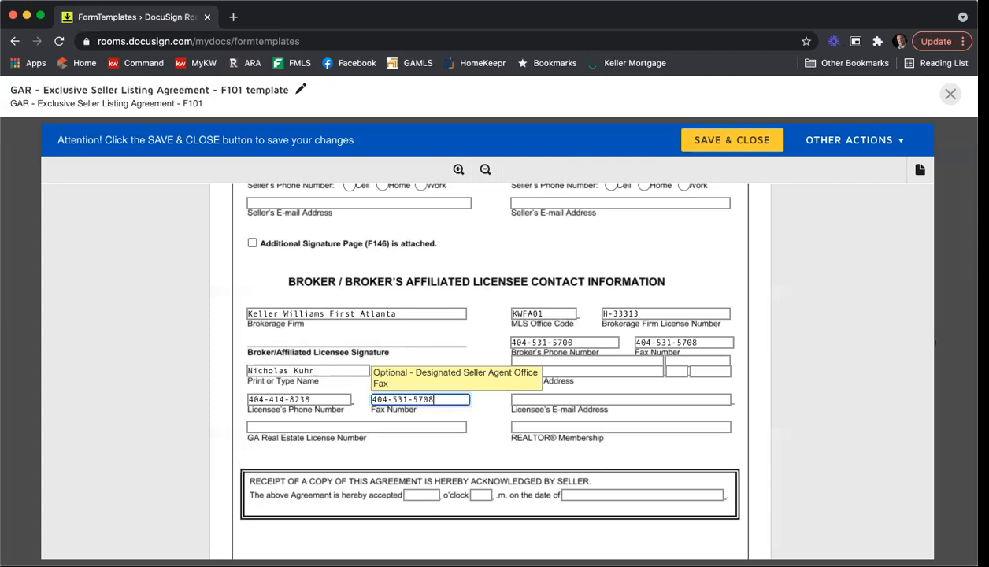
pyautogui.click(270, 425)
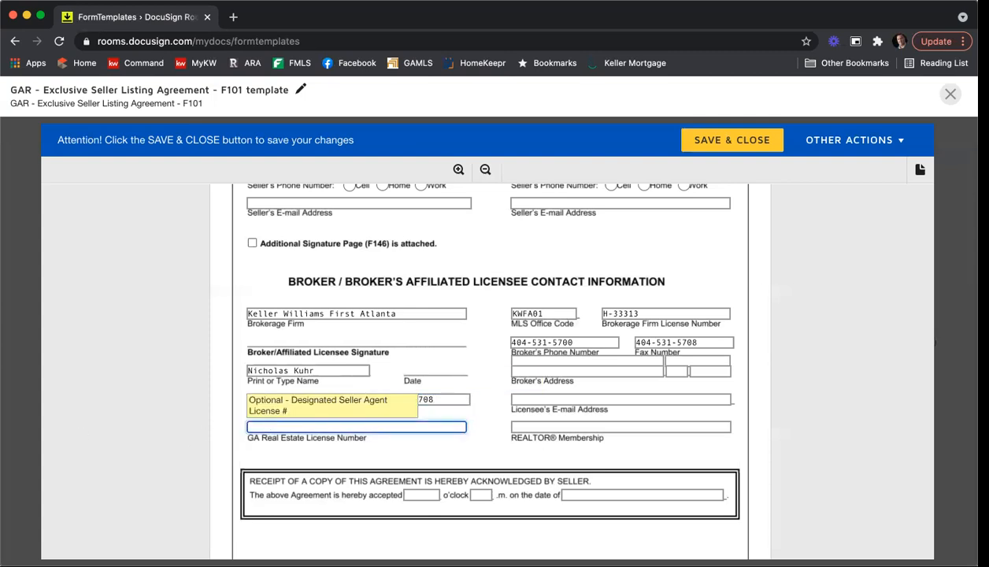
pyautogui.write('379844')
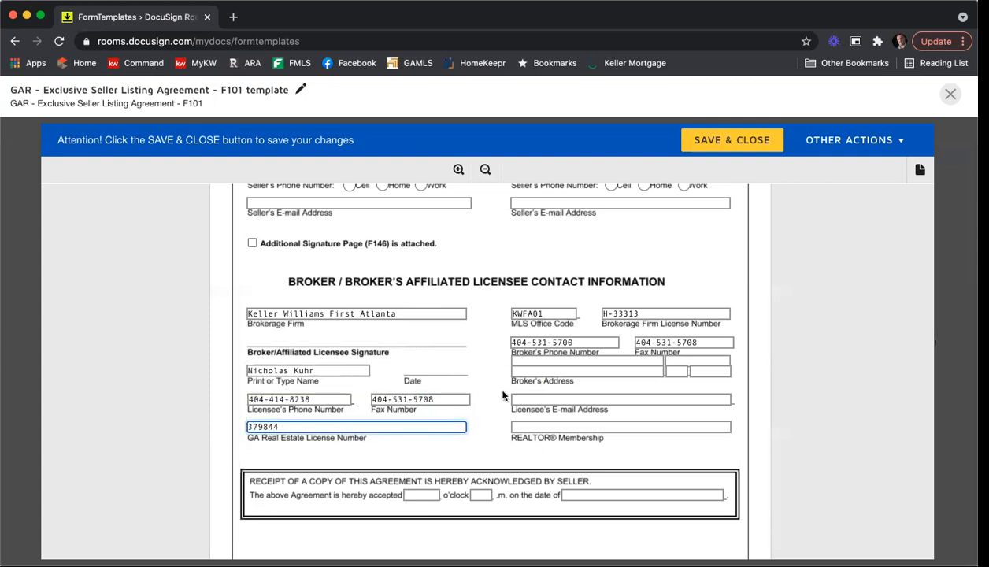
# Step: Fill in the broker's street address, suite line, city, state and ZIP code
pyautogui.click(542, 360)
pyautogui.write('200 Glenridge Pt Pw')
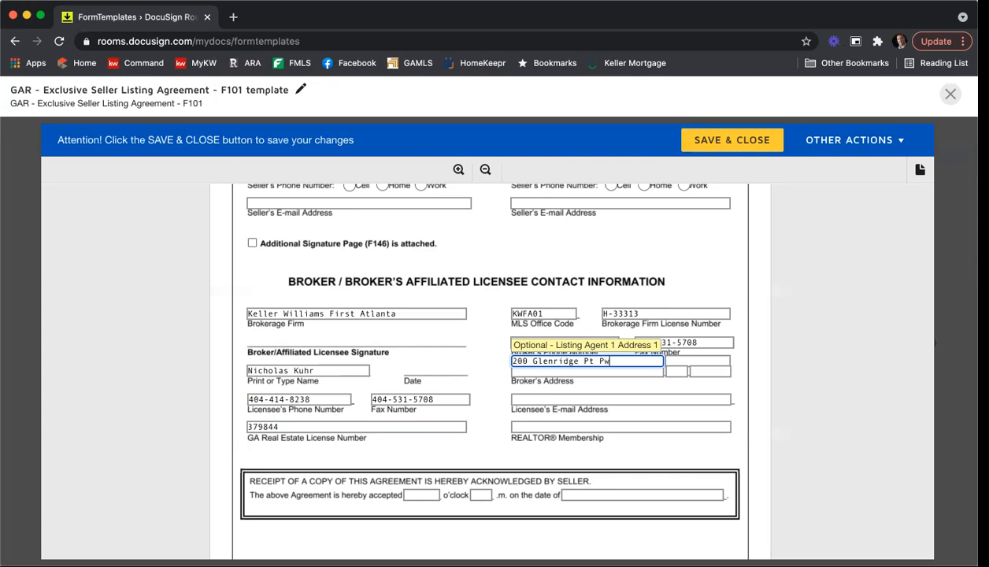
pyautogui.press('Tab')
pyautogui.write('Ste 100')
pyautogui.press('Tab')
pyautogui.press('Tab')
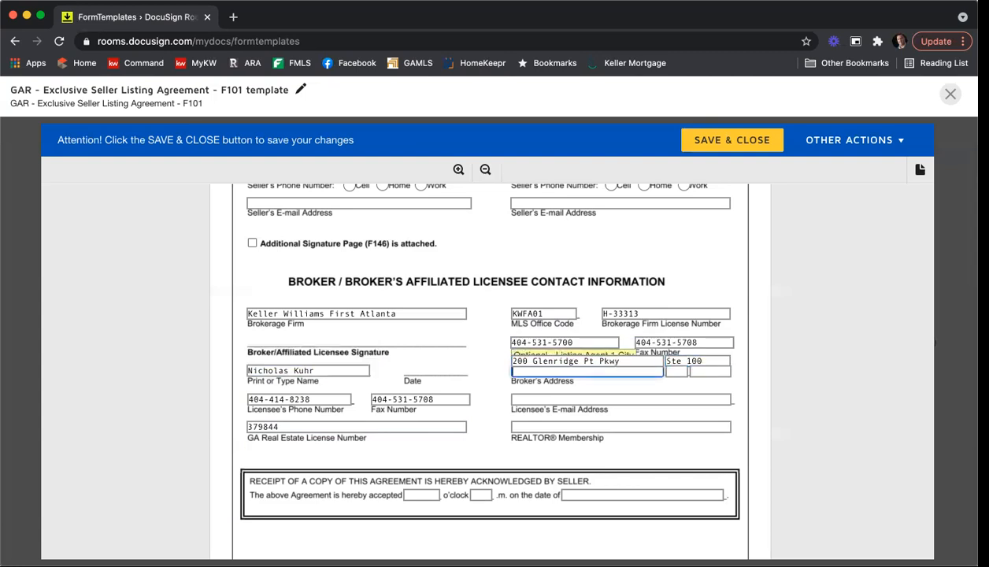
pyautogui.write('Atlanta')
pyautogui.press('Tab')
pyautogui.write('GA')
pyautogui.press('Tab')
pyautogui.write('30342')
# Step: Enter the licensee's e-mail address and set REALTOR Membership to Atlanta
pyautogui.click(546, 395)
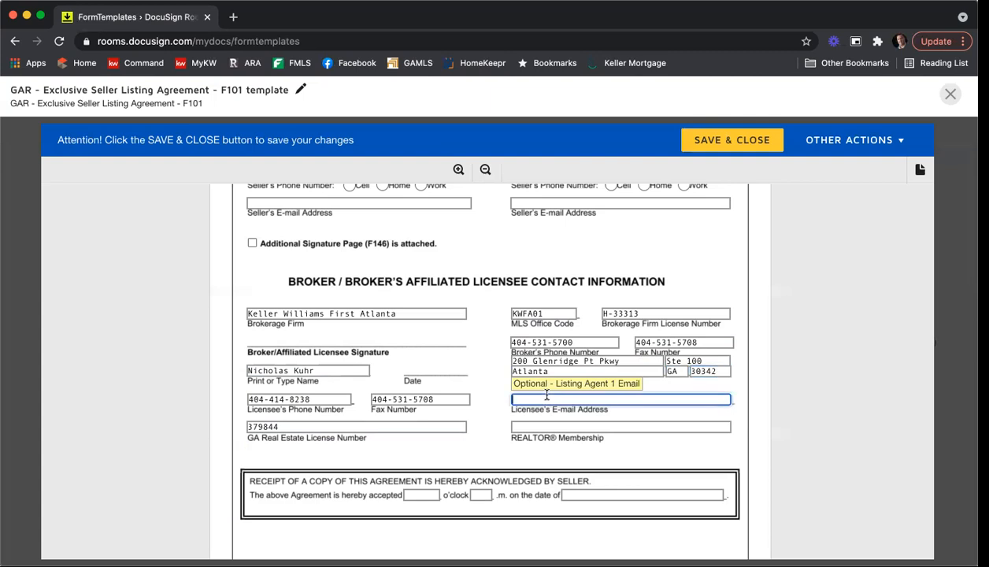
pyautogui.press('Tab')
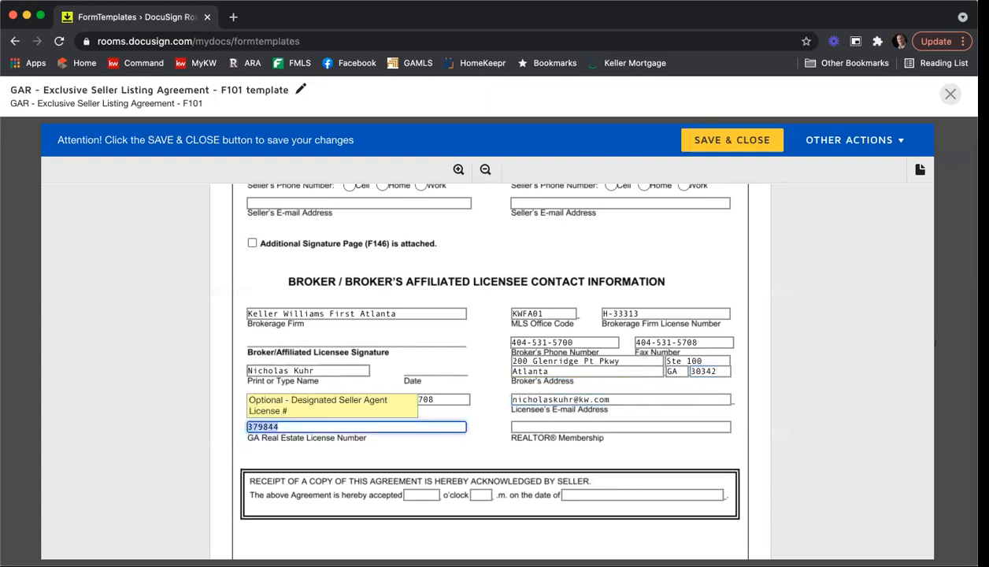
pyautogui.press('Tab')
pyautogui.write('Ast')
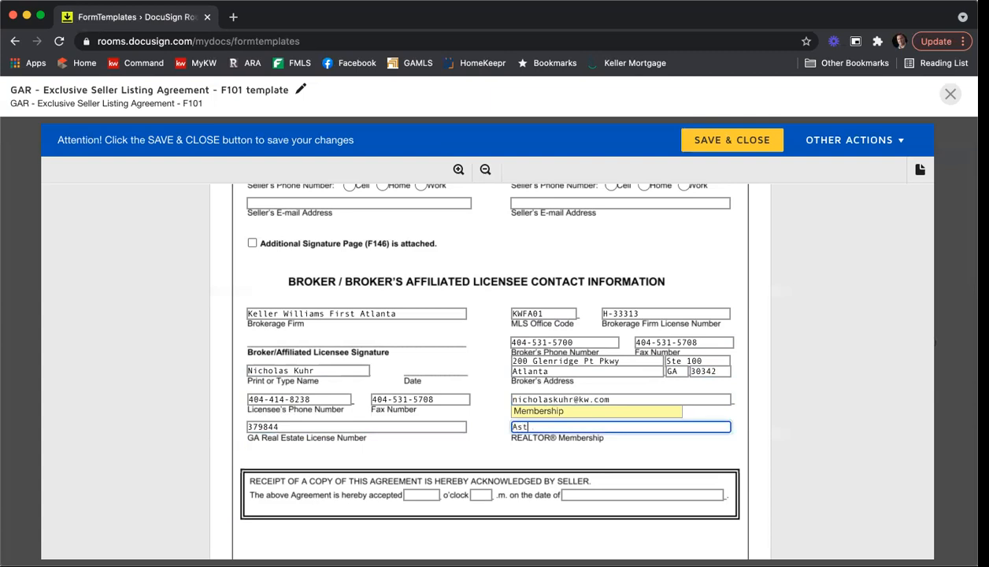
pyautogui.write('lanta')
pyautogui.click(782, 407)
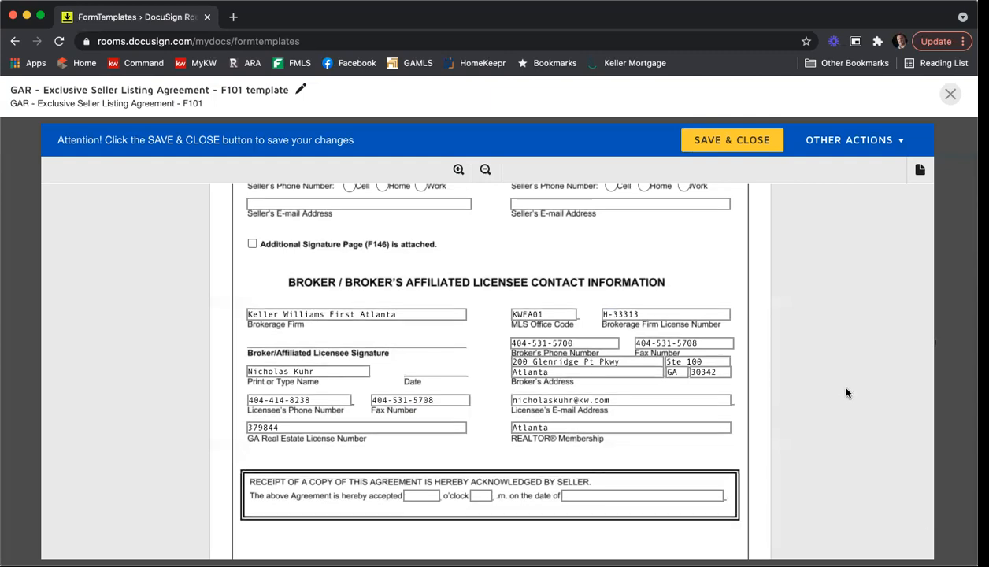
# Step: Save and close the filled F101 template, then reopen it for editing from Form Templates
pyautogui.scroll(-5, 844, 384)
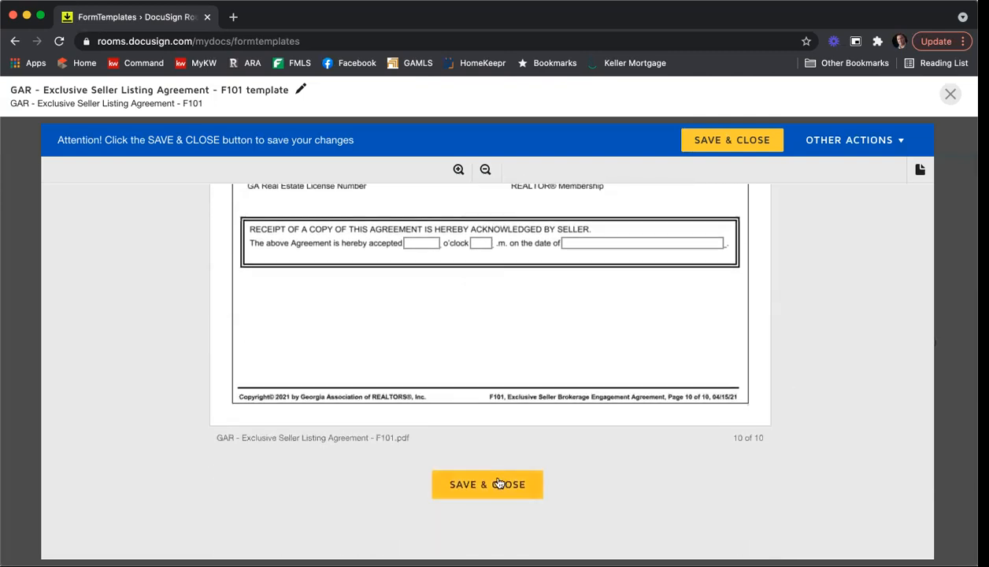
pyautogui.click(498, 483)
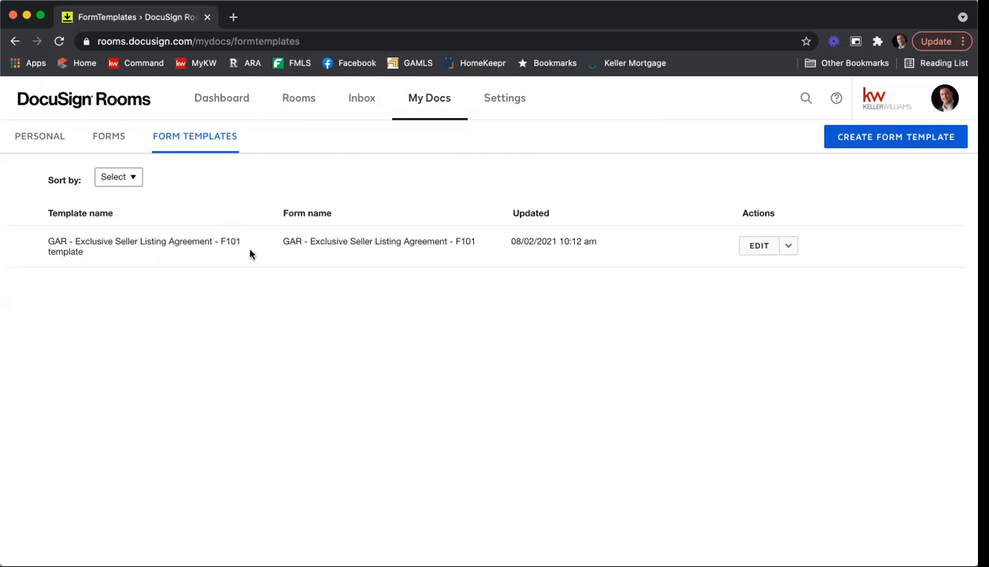
pyautogui.click(789, 250)
pyautogui.click(753, 248)
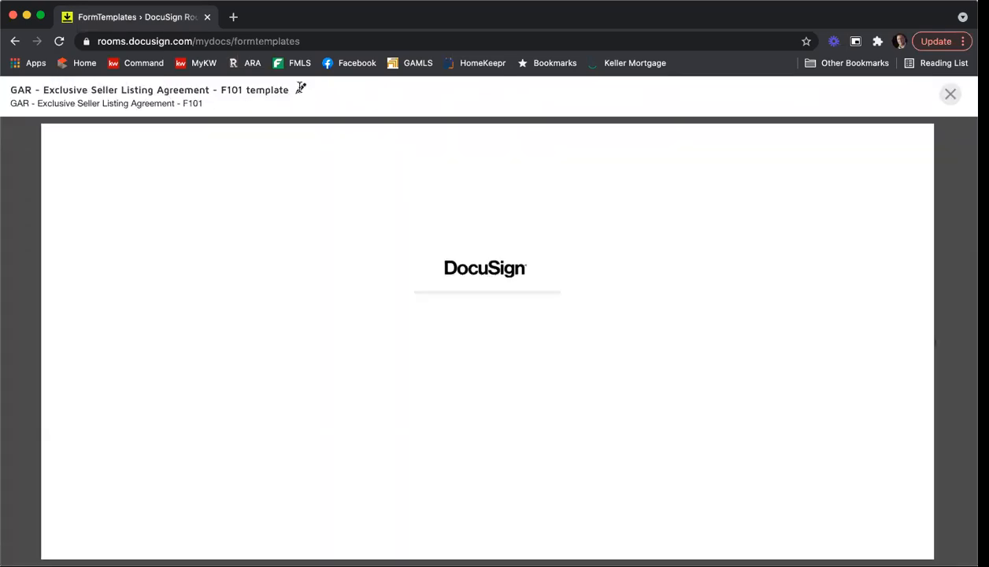
# Step: Retitle the template as F101 plus the agent's name and 'Template 8 02 21', then save and close
pyautogui.click(299, 91)
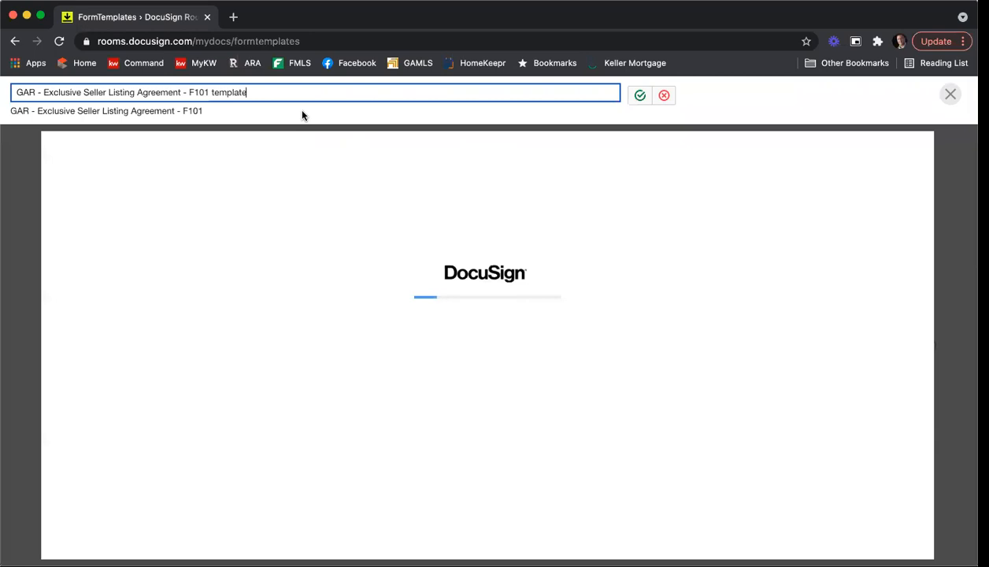
pyautogui.moveTo(213, 92); pyautogui.dragTo(280, 93)
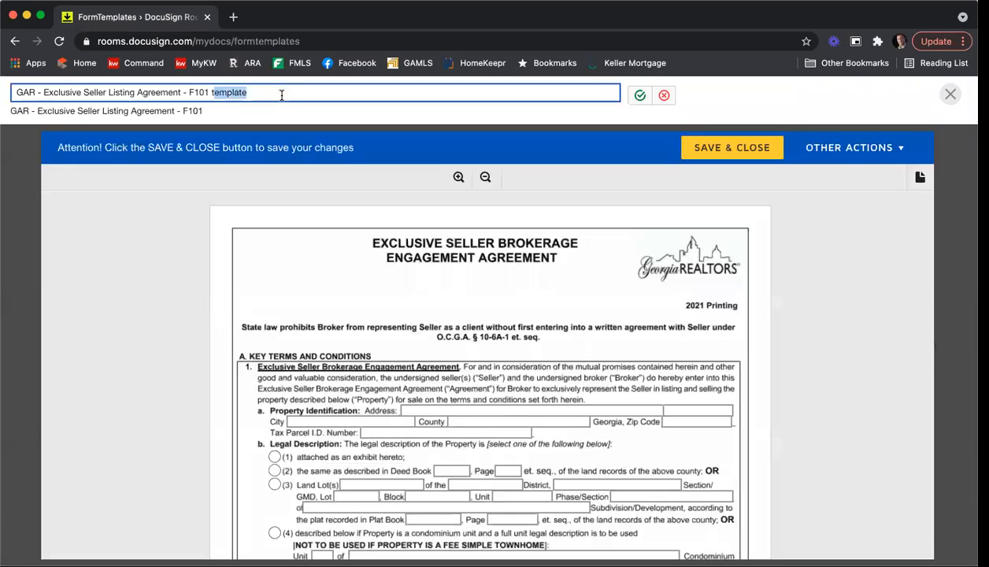
pyautogui.press('BackSpace')
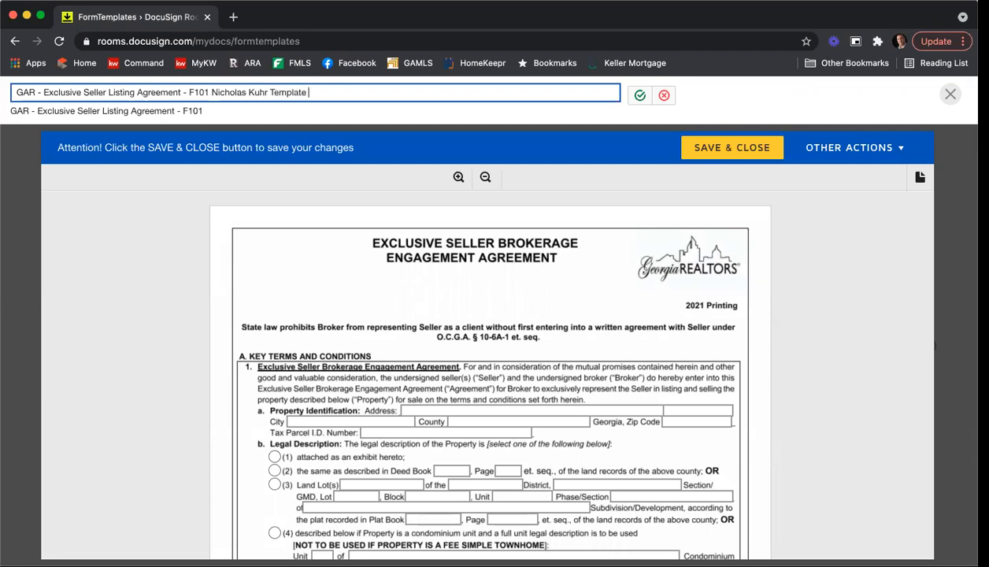
pyautogui.write('late 8 02 21')
pyautogui.click(632, 94)
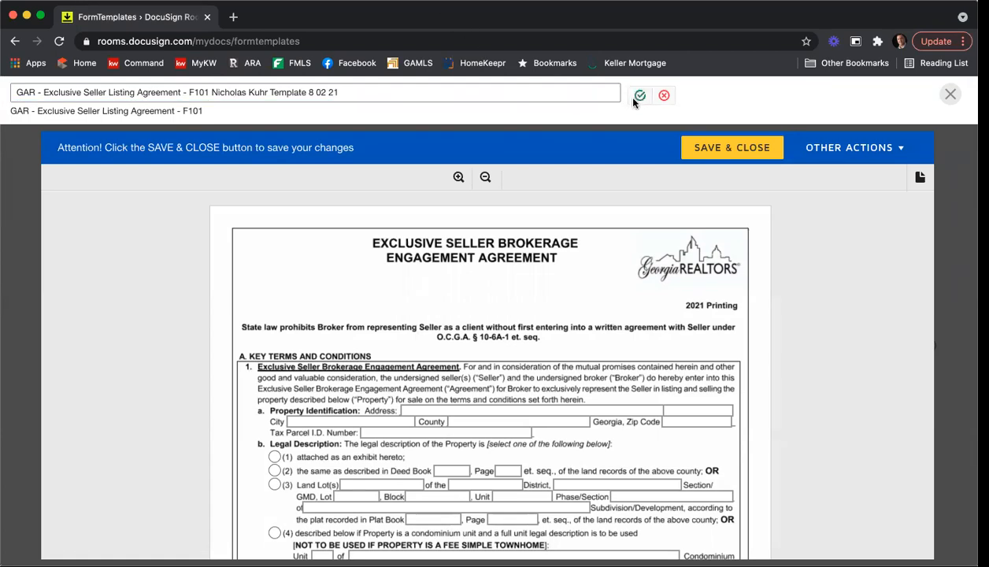
pyautogui.click(771, 149)
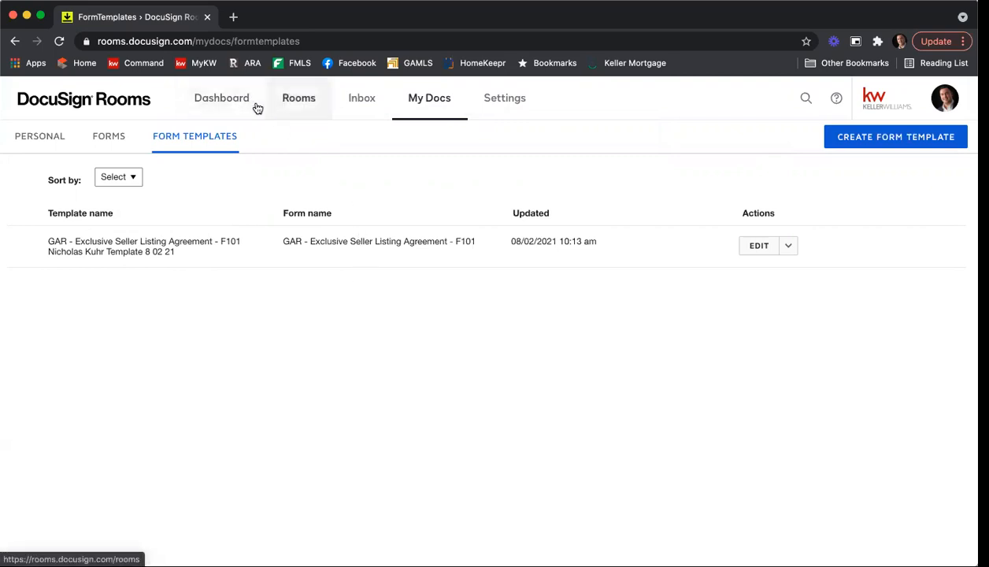
# Step: Create and save room 'Training 08 02 21' with role Agent Owner and side List Side
pyautogui.click(294, 112)
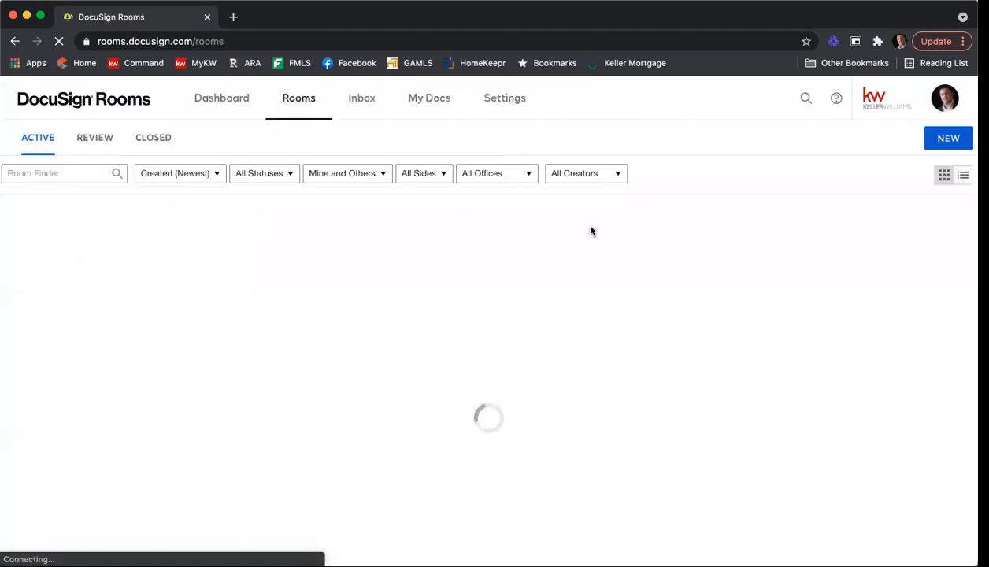
pyautogui.click(949, 139)
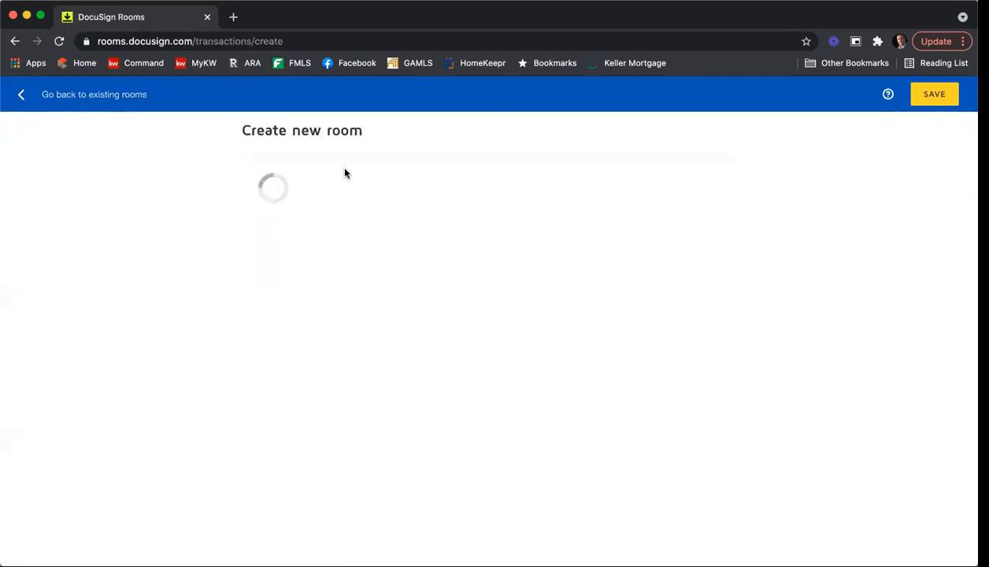
pyautogui.click(326, 195)
pyautogui.write('Tra')
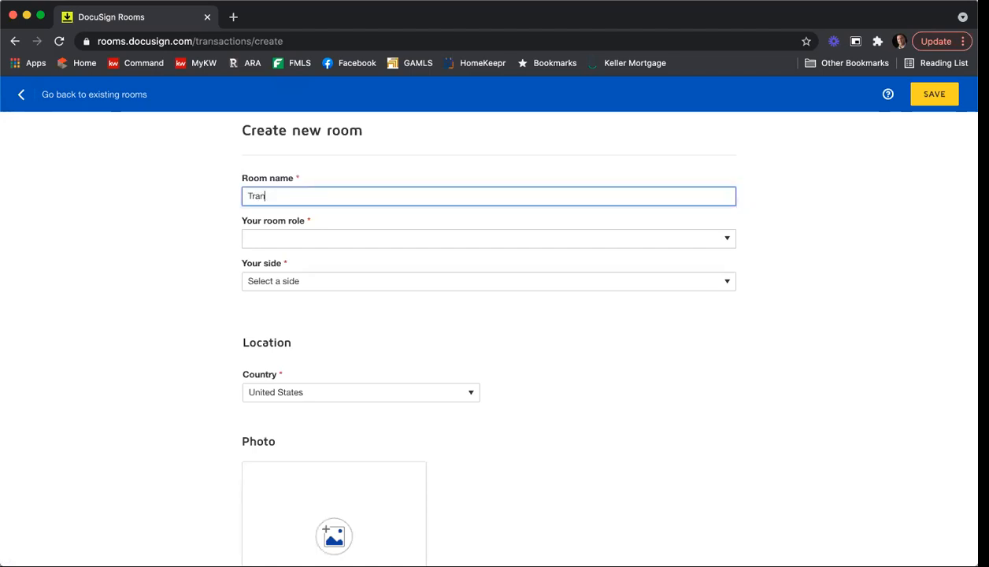
pyautogui.write('ining 08 02 21')
pyautogui.press('Tab')
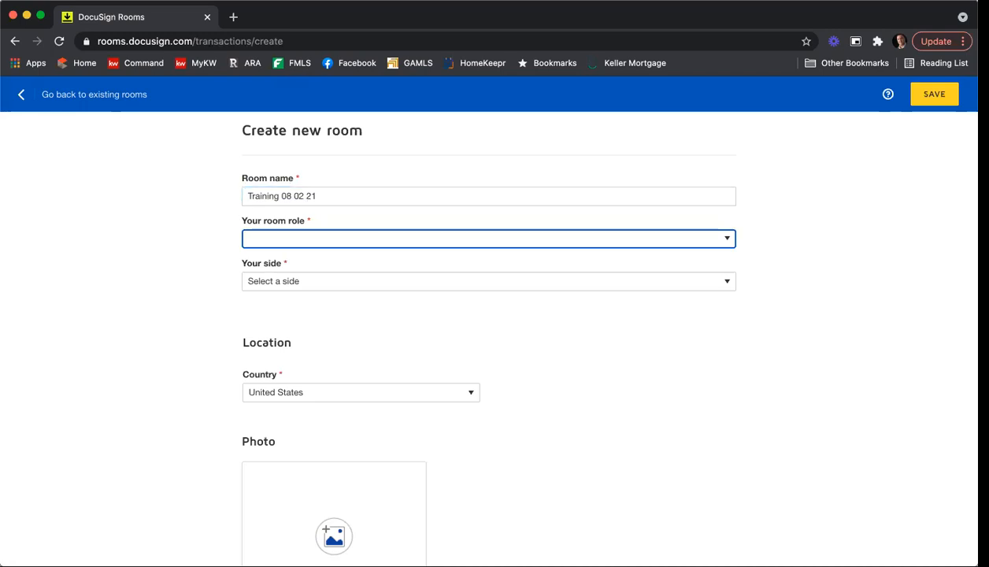
pyautogui.click(340, 237)
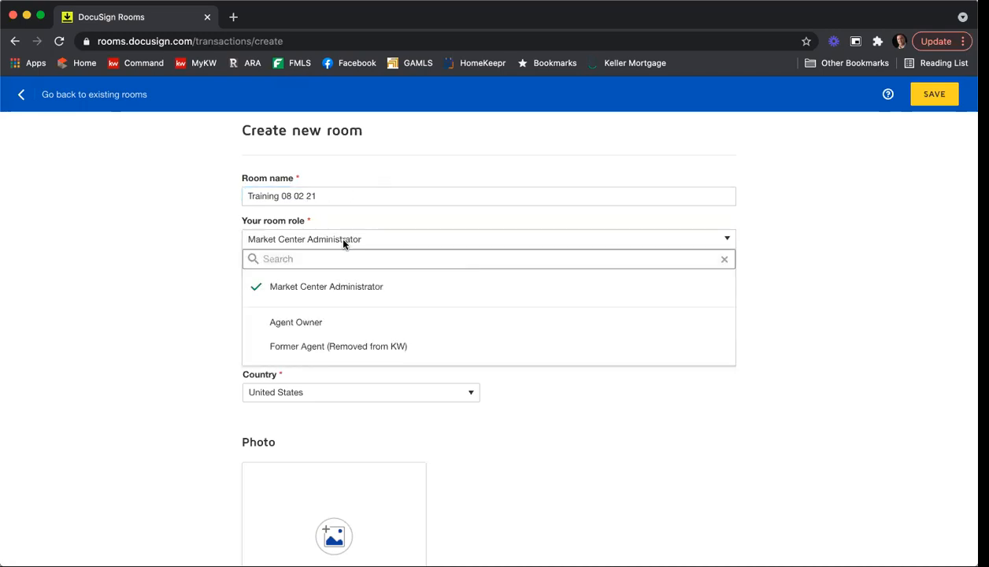
pyautogui.click(308, 323)
pyautogui.click(300, 283)
pyautogui.click(306, 293)
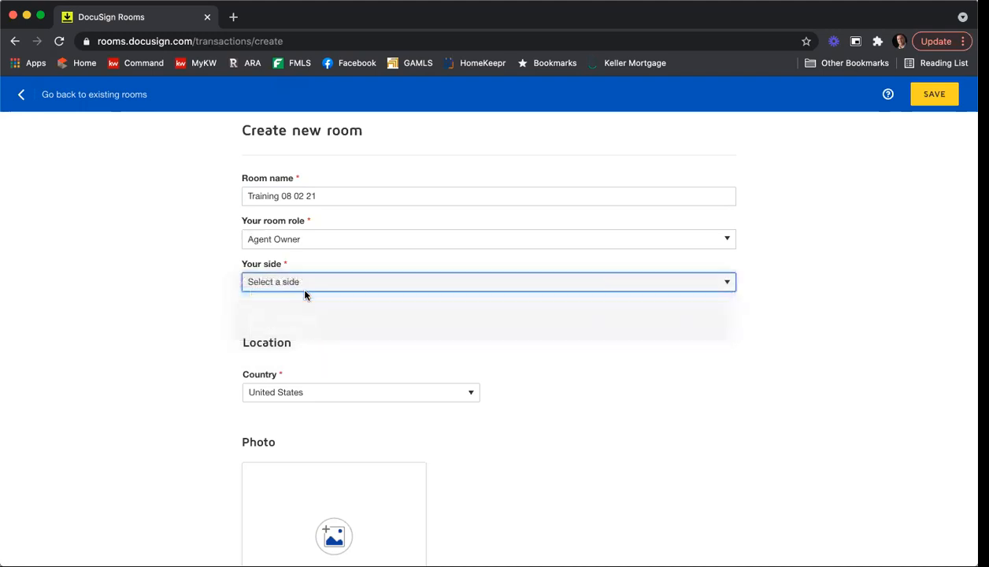
pyautogui.click(925, 95)
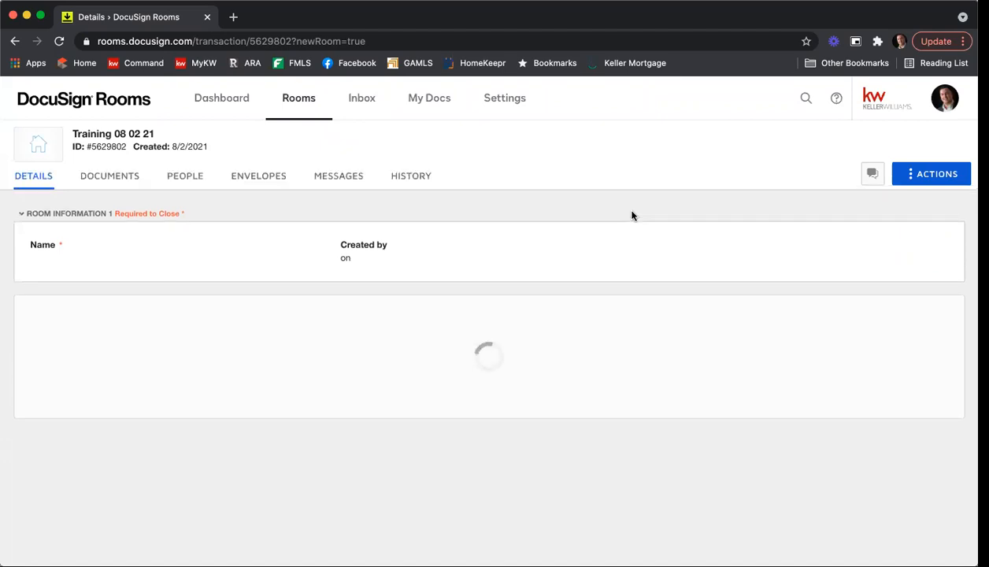
# Step: Add the GAR F101 form from DocuSign Forms to the room's documents with the saved F101 template applied
pyautogui.click(126, 183)
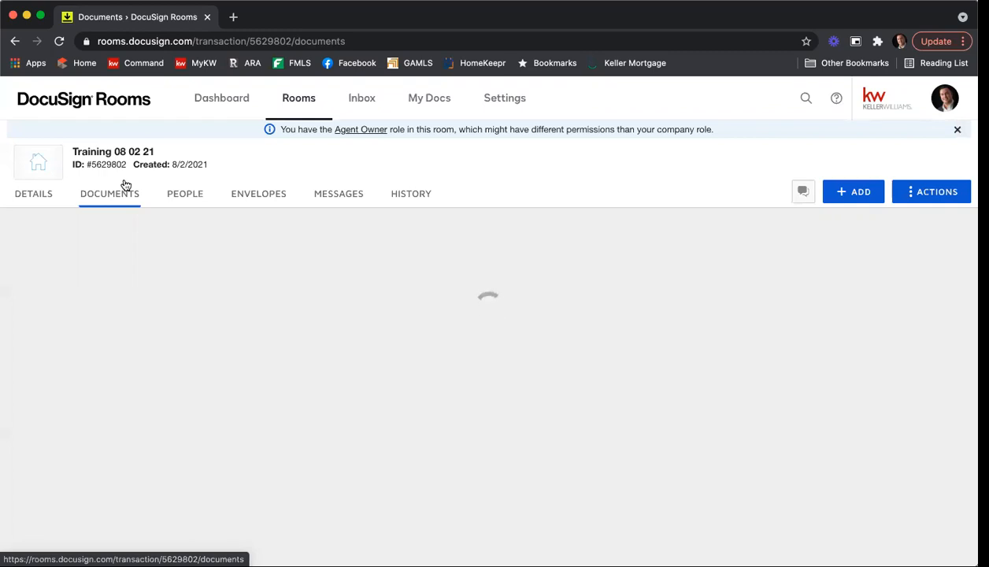
pyautogui.click(857, 193)
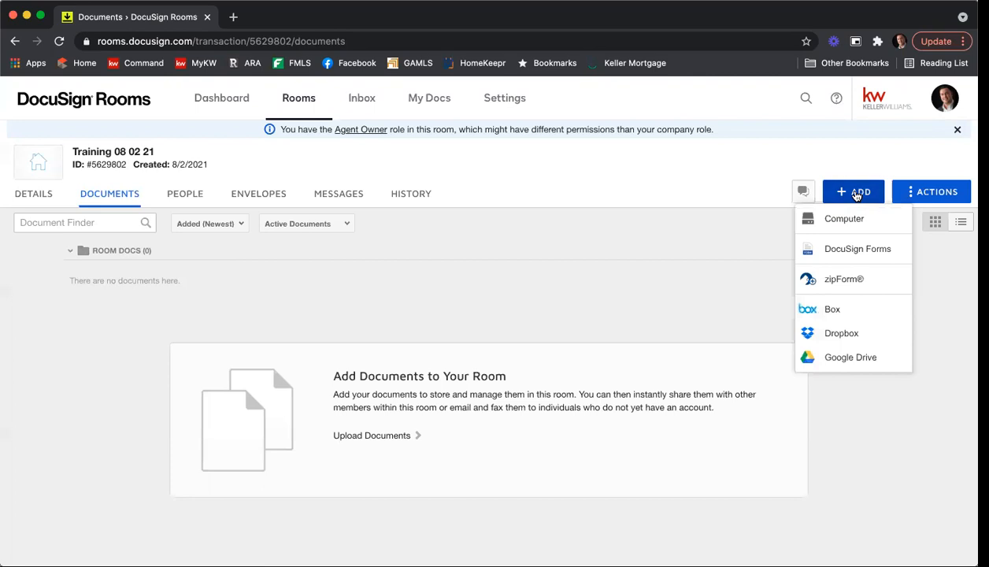
pyautogui.click(850, 250)
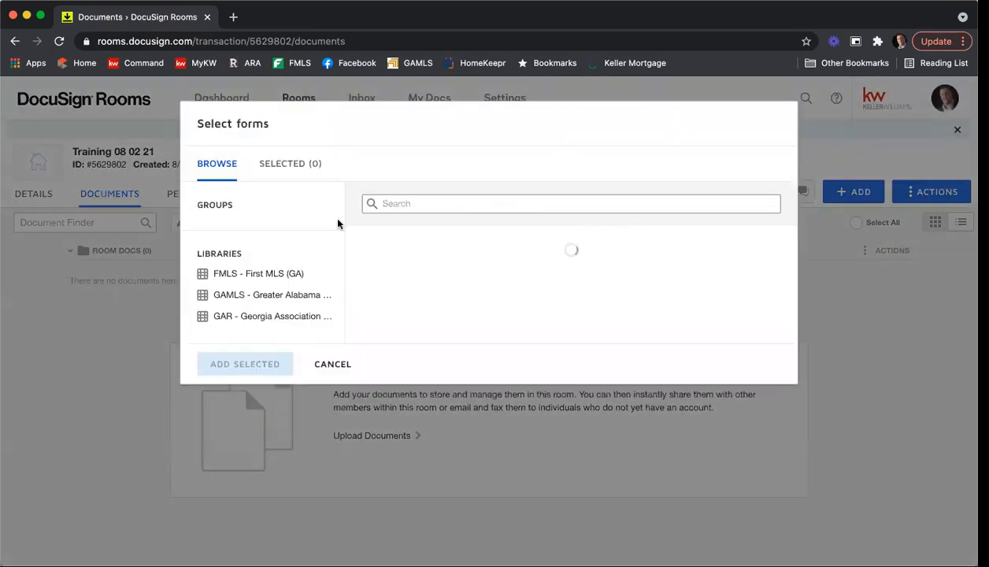
pyautogui.click(268, 318)
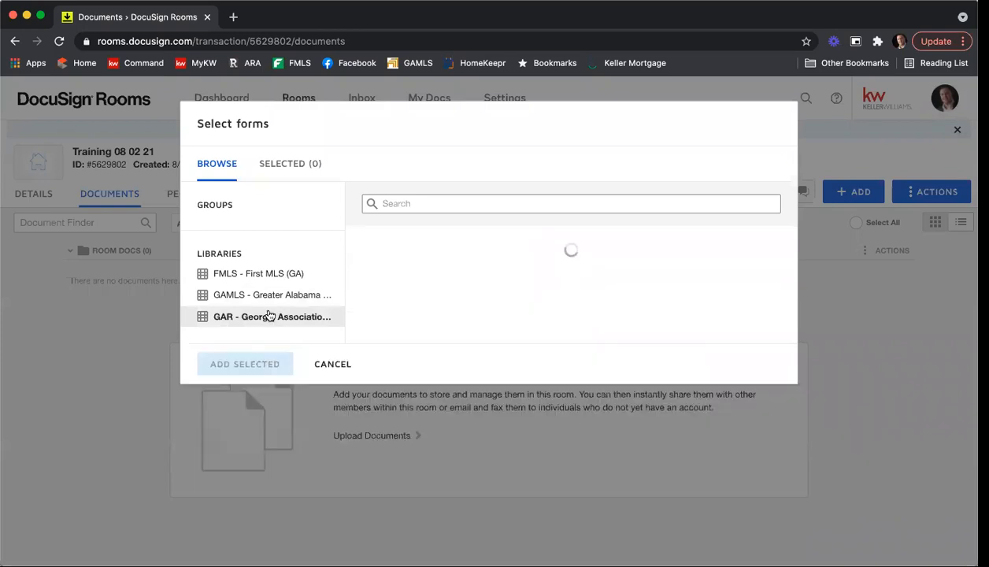
pyautogui.click(429, 205)
pyautogui.write('f101')
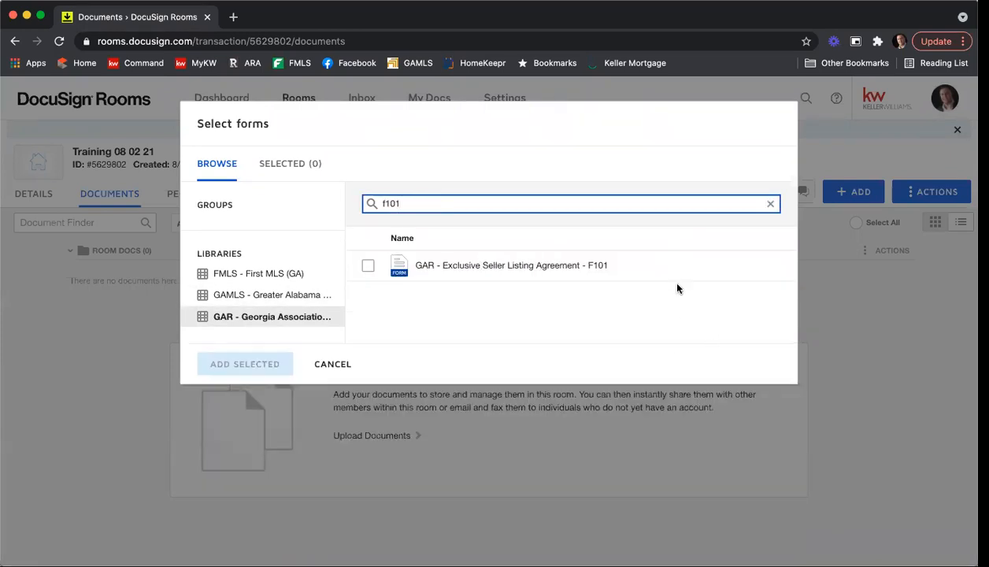
pyautogui.click(368, 266)
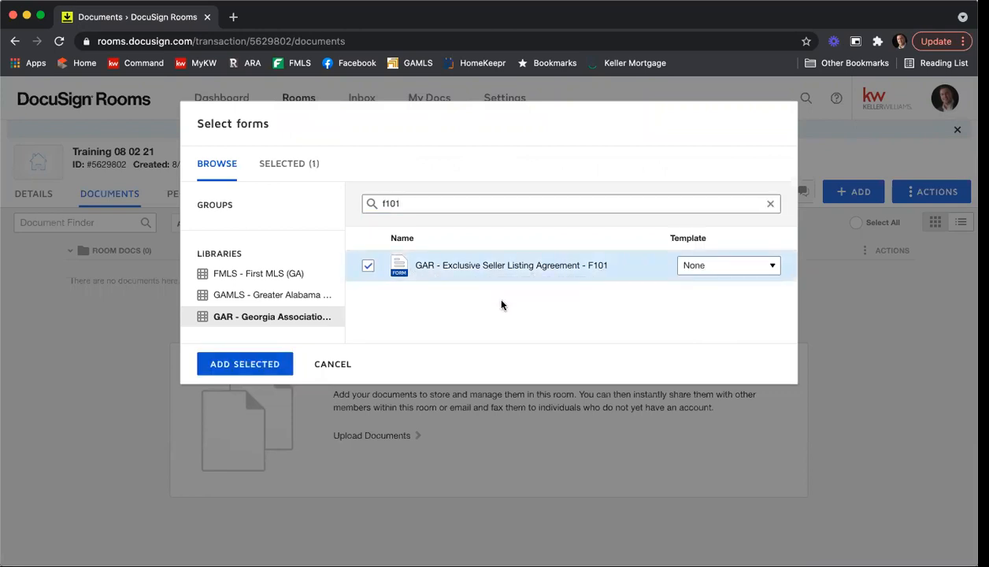
pyautogui.click(709, 269)
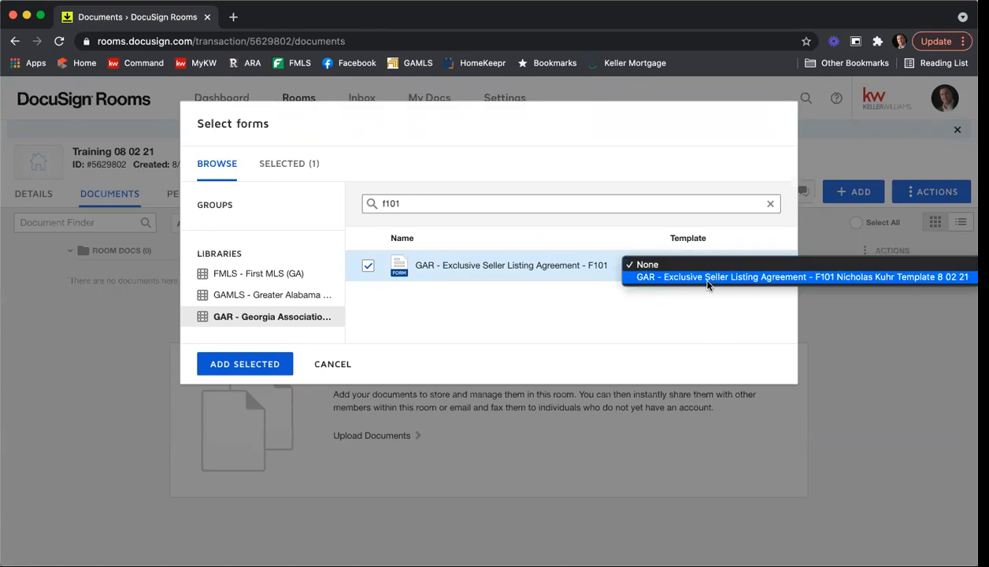
pyautogui.click(779, 278)
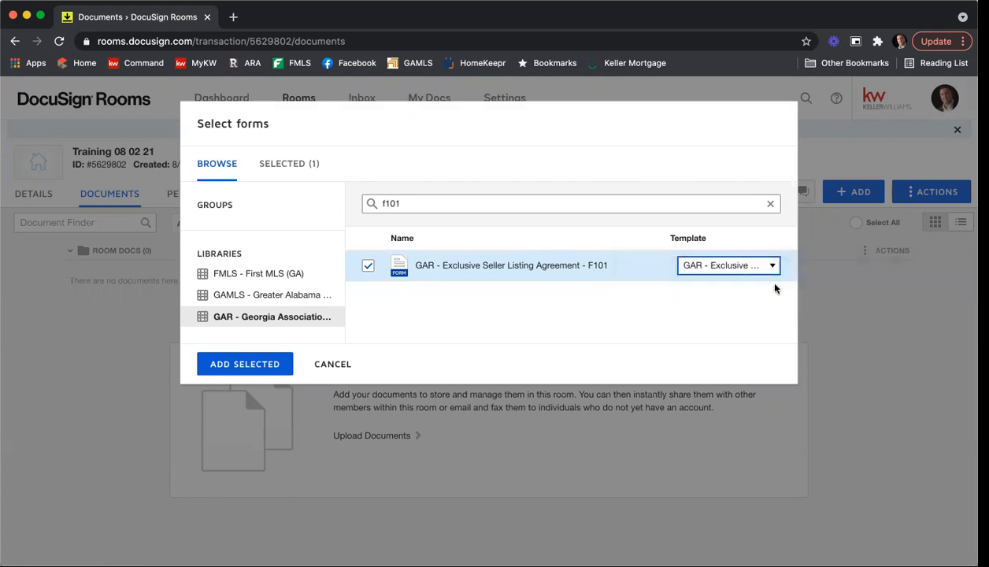
pyautogui.click(256, 366)
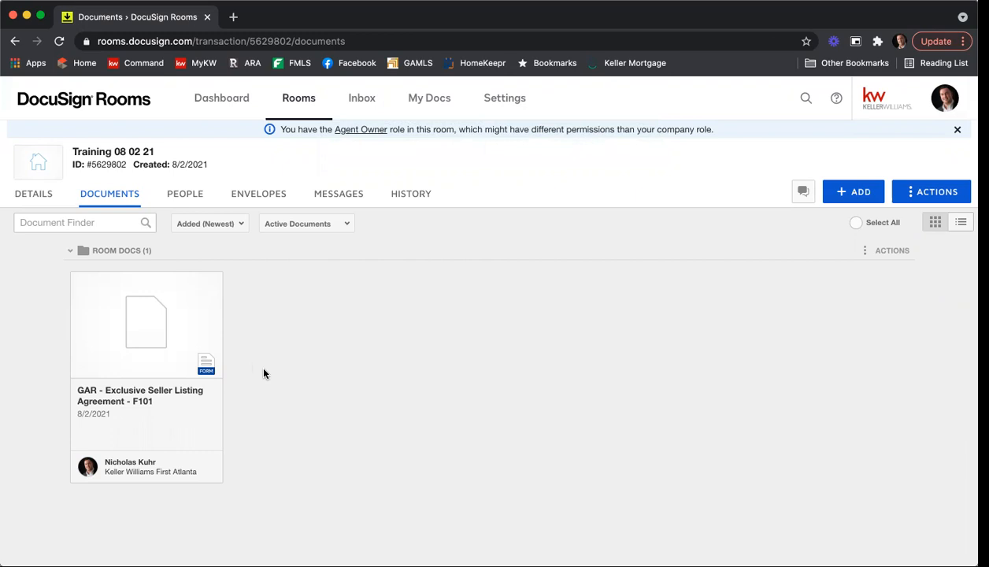
# Step: Open the room's F101 form and change the section 4 seller's commission from 6% to 5%
pyautogui.click(141, 318)
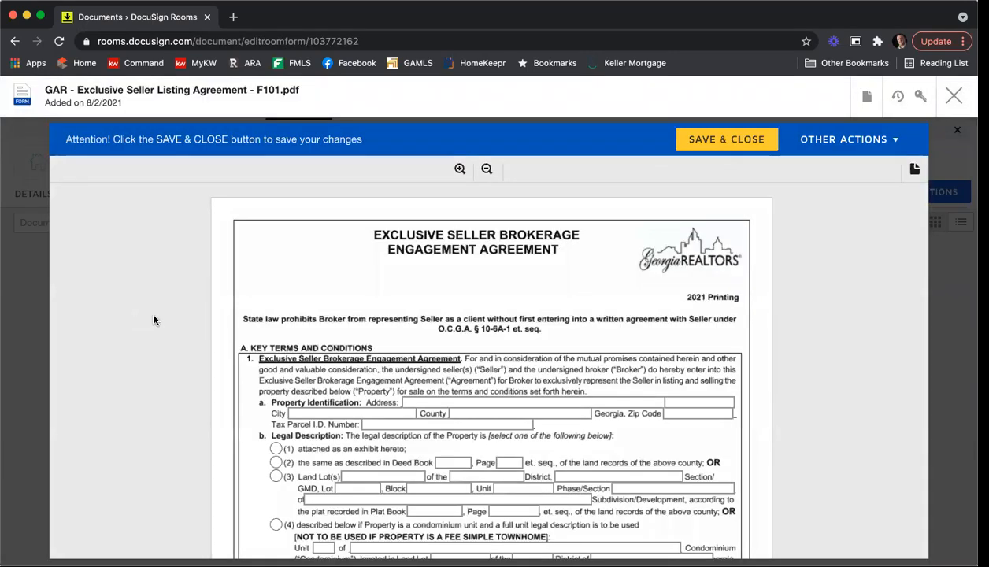
pyautogui.scroll(-5, 192, 299)
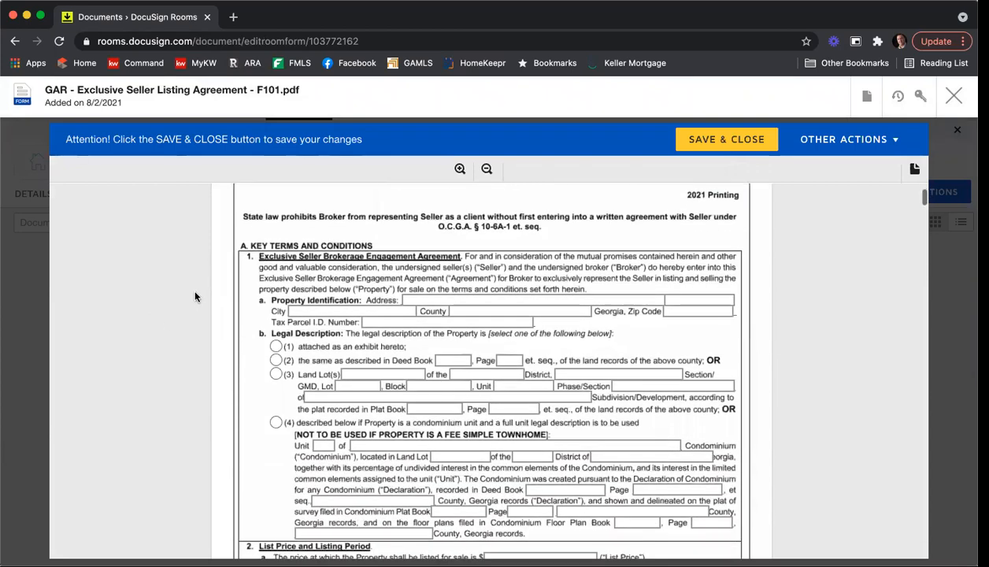
pyautogui.scroll(-4, 195, 297)
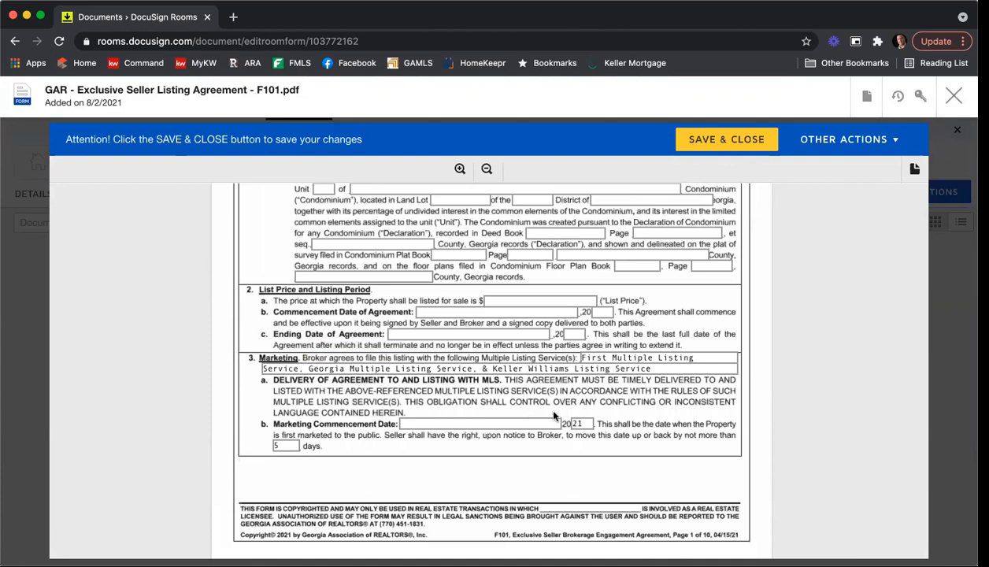
pyautogui.scroll(-8, 441, 481)
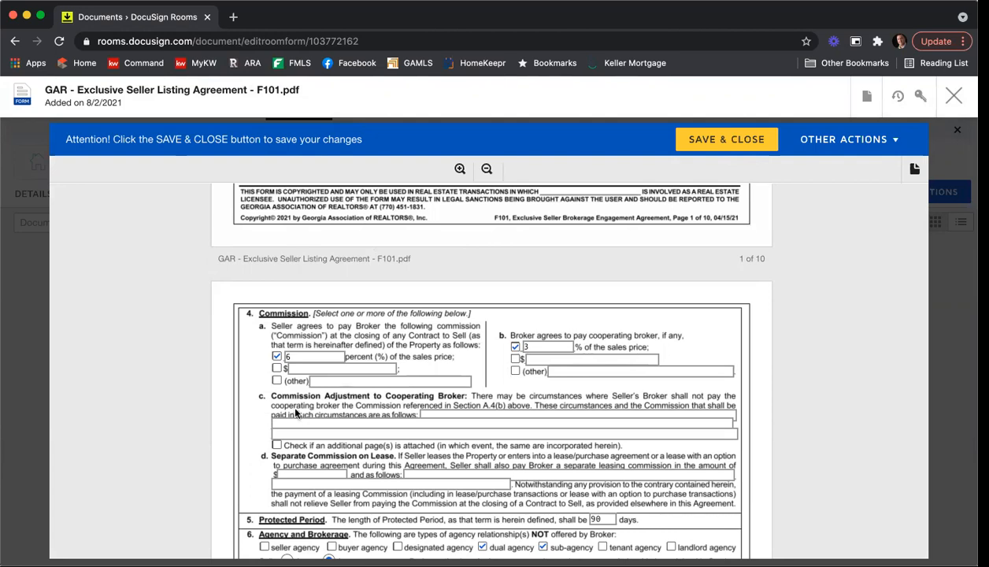
pyautogui.click(311, 357)
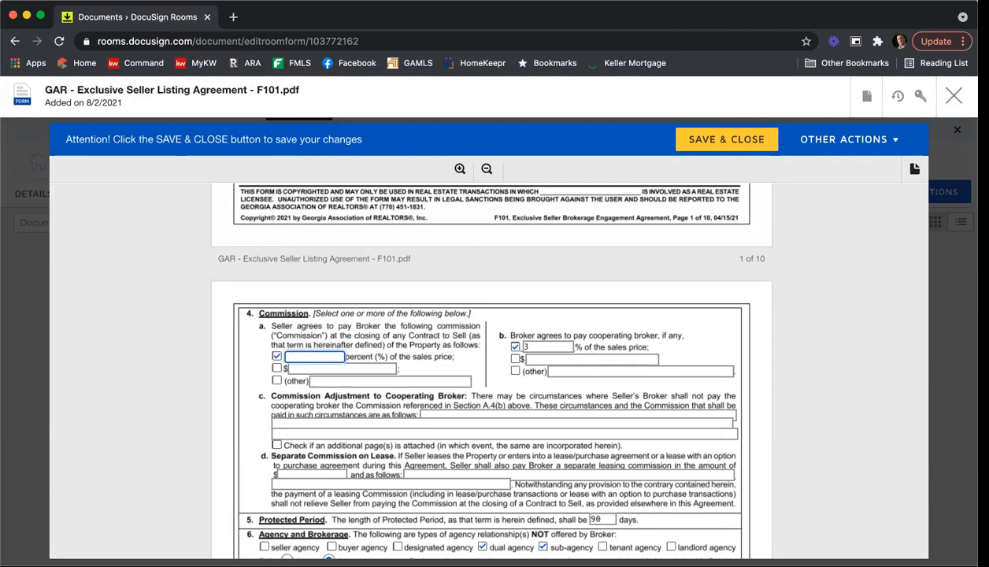
pyautogui.click(175, 323)
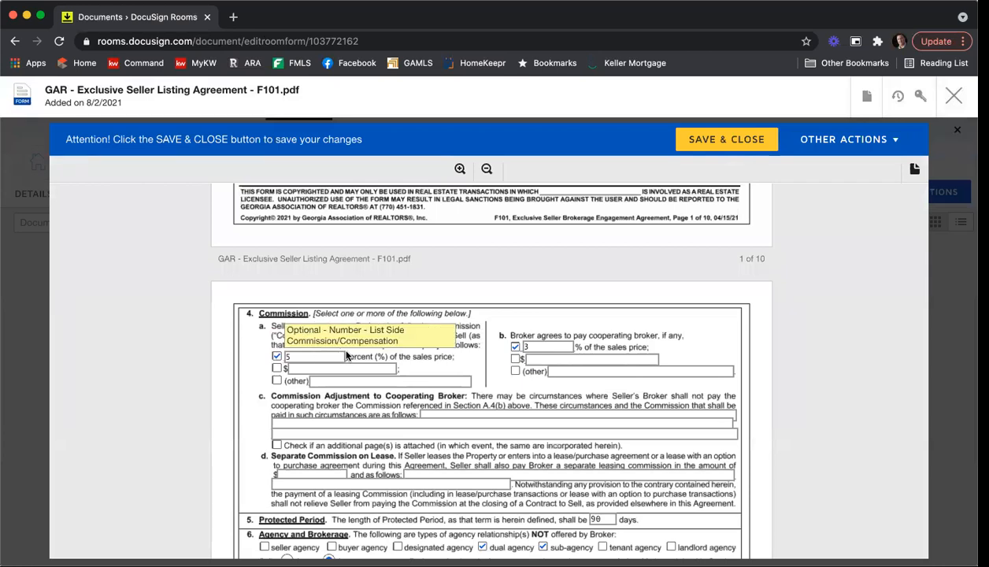
# Step: Scroll further down the F101 form to review the template entries such as the checked brochures
pyautogui.scroll(-3, 243, 325)
pyautogui.scroll(-2, 242, 329)
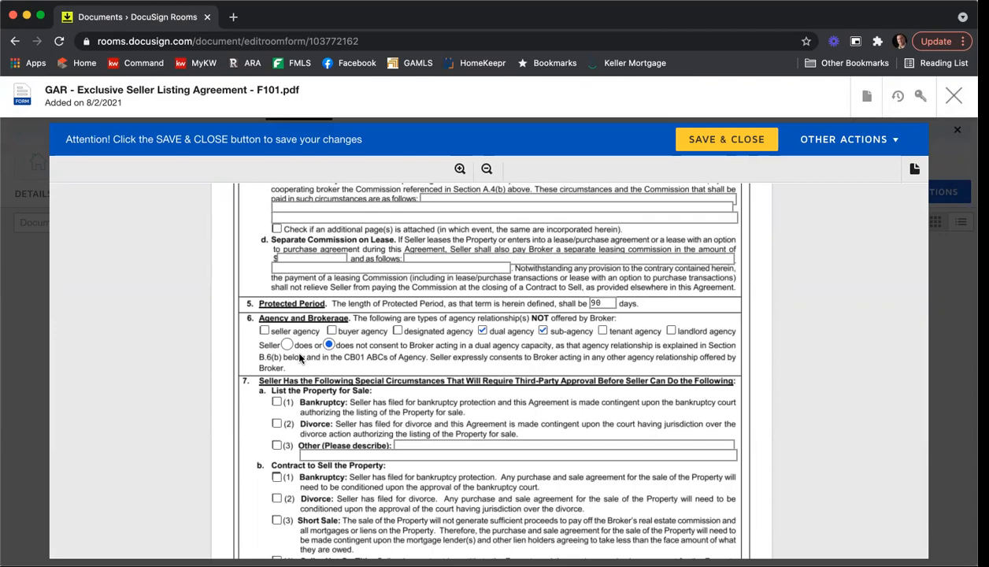
pyautogui.scroll(-5, 203, 343)
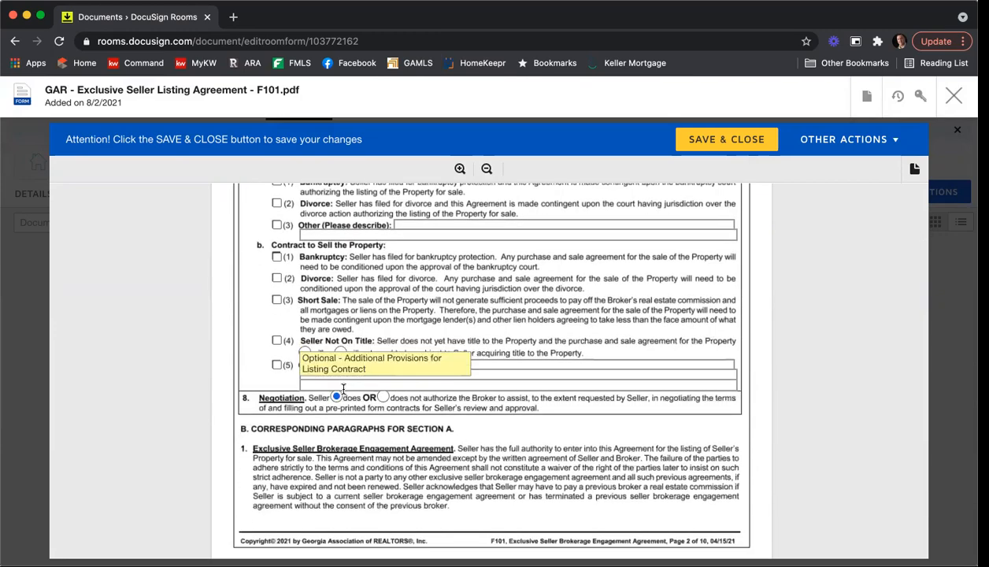
pyautogui.scroll(-12, 312, 370)
pyautogui.scroll(-15, 180, 346)
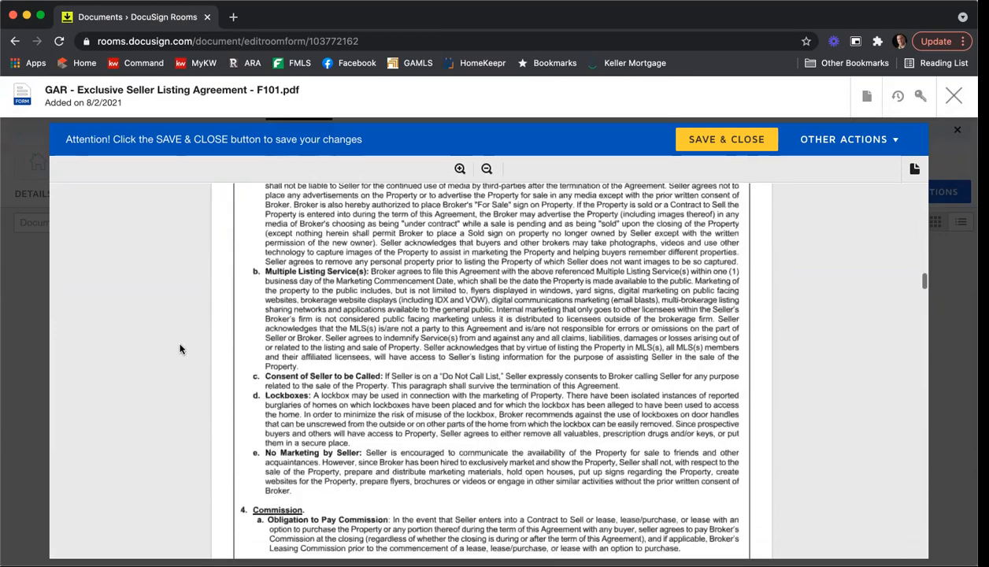
pyautogui.scroll(-20, 182, 344)
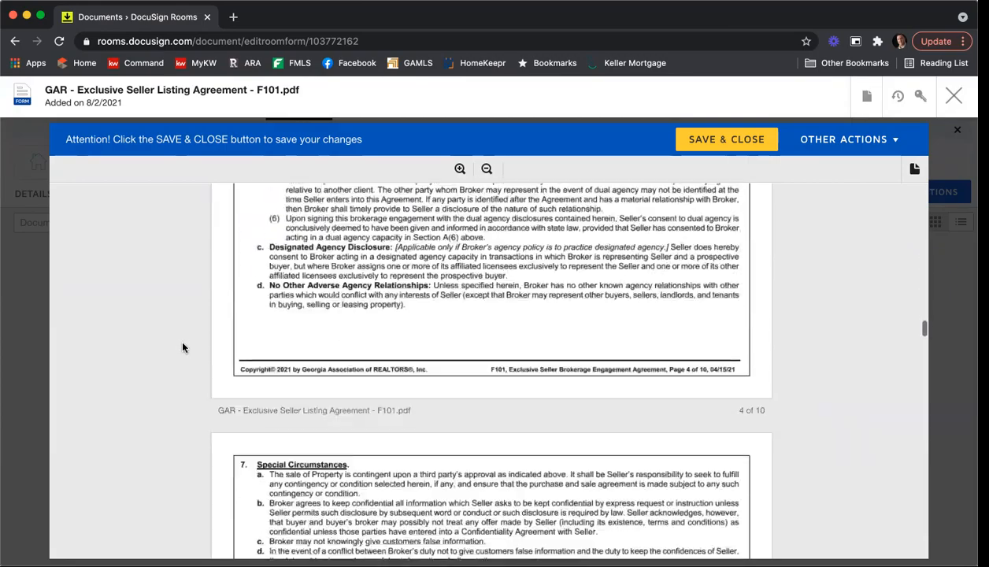
pyautogui.scroll(-20, 183, 347)
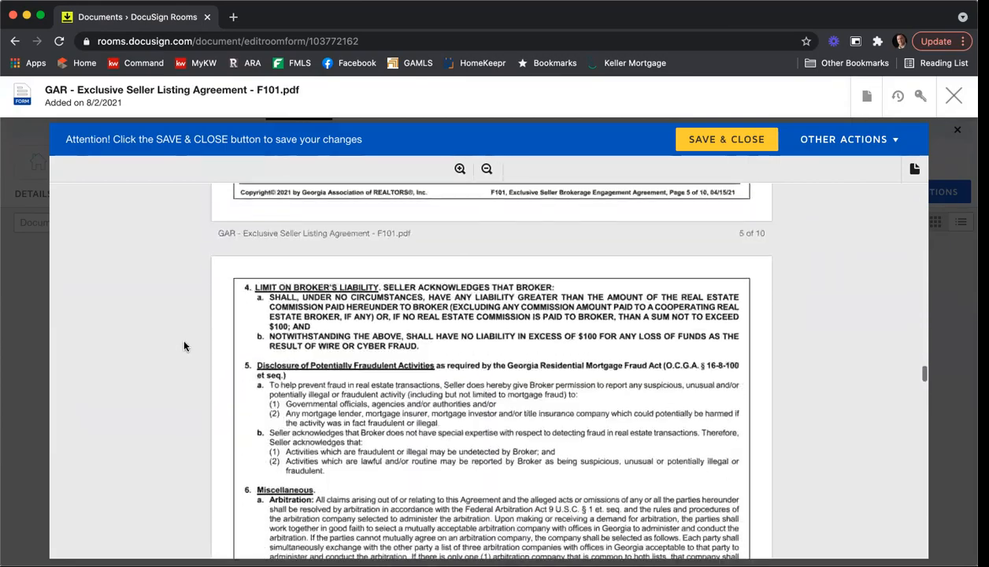
pyautogui.scroll(-15, 184, 347)
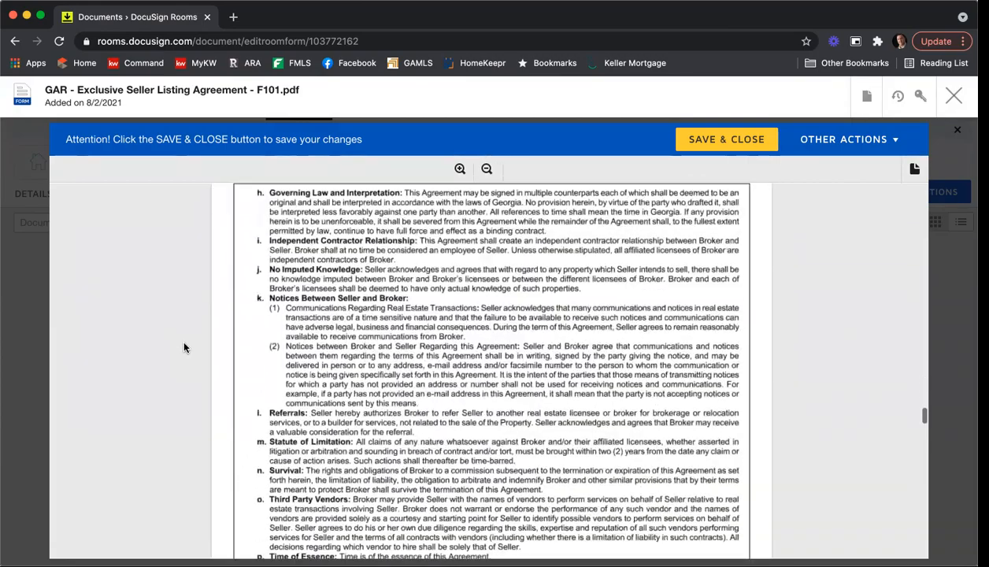
pyautogui.scroll(-15, 186, 347)
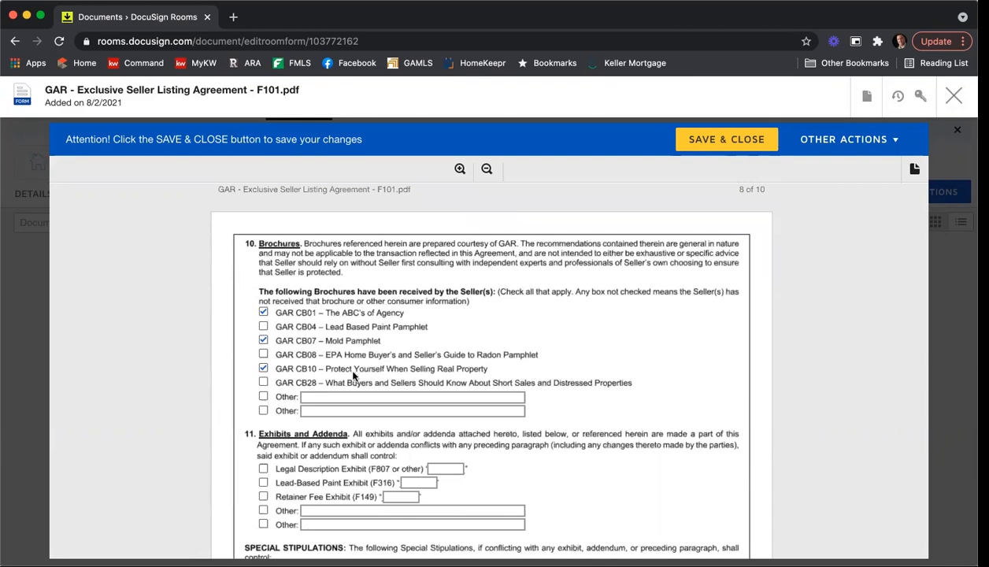
# Step: Tick the GAR CB08 radon pamphlet and untick the GAR CB01 brochure
pyautogui.click(262, 354)
pyautogui.click(262, 315)
pyautogui.click(262, 315)
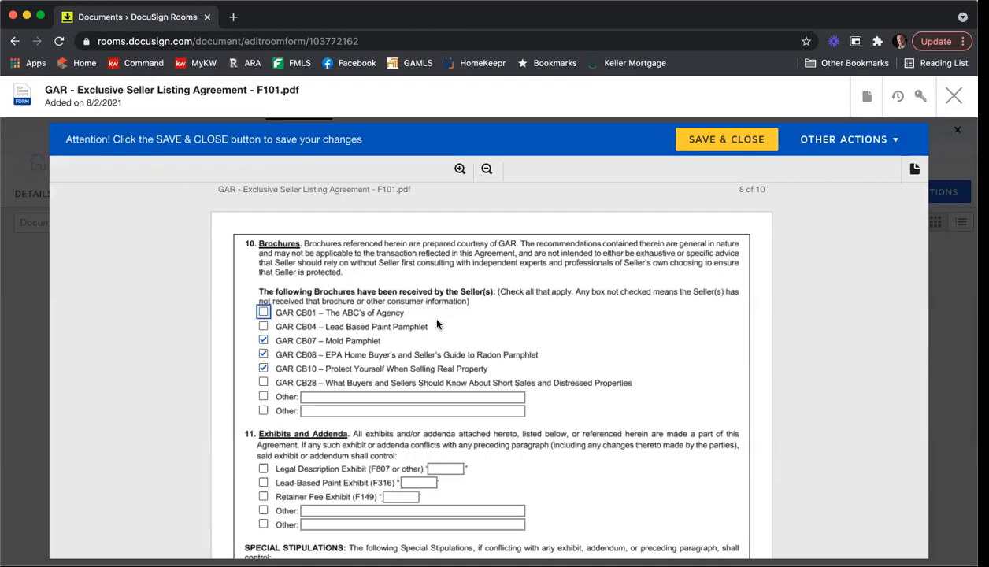
# Step: Delete the first special stipulation line and the 'Adding a third.' stipulation
pyautogui.scroll(-3, 438, 324)
pyautogui.moveTo(640, 348); pyautogui.dragTo(219, 346)
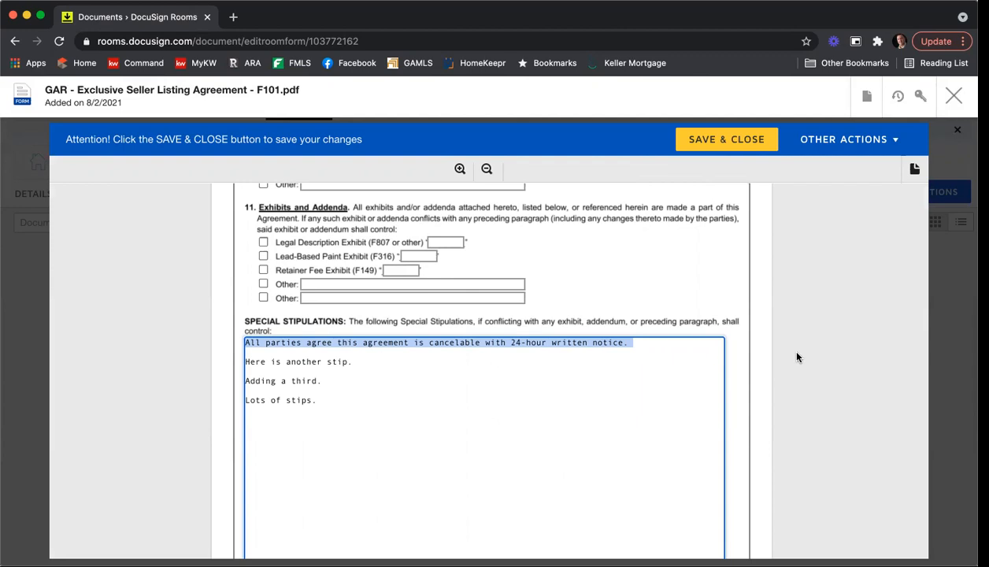
pyautogui.press('BackSpace')
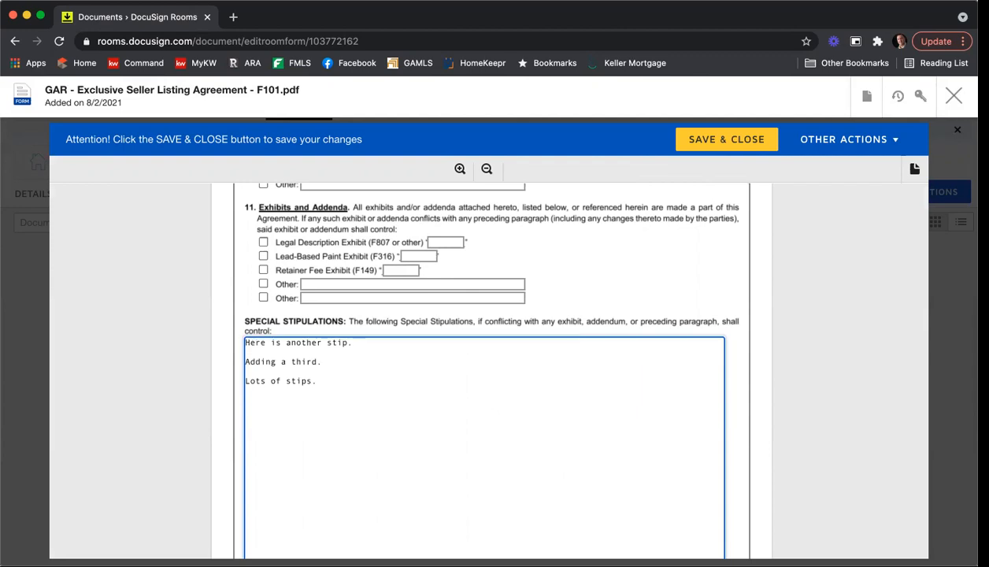
pyautogui.moveTo(323, 361); pyautogui.dragTo(182, 357)
pyautogui.press('BackSpace')
pyautogui.press('BackSpace')
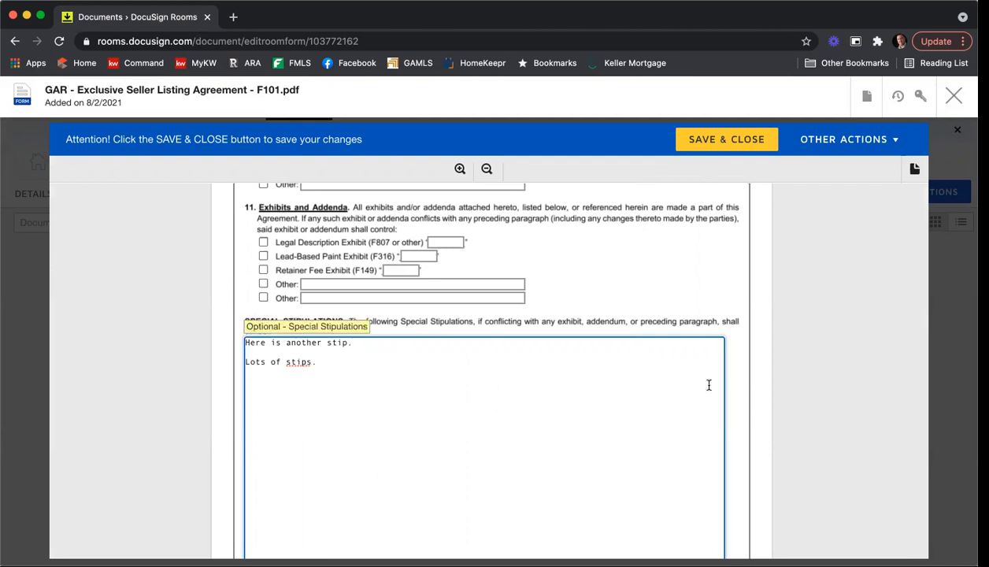
# Step: Save the F101 form changes and close it, returning to the room's Documents tab
pyautogui.scroll(-5, 795, 358)
pyautogui.scroll(-10, 795, 357)
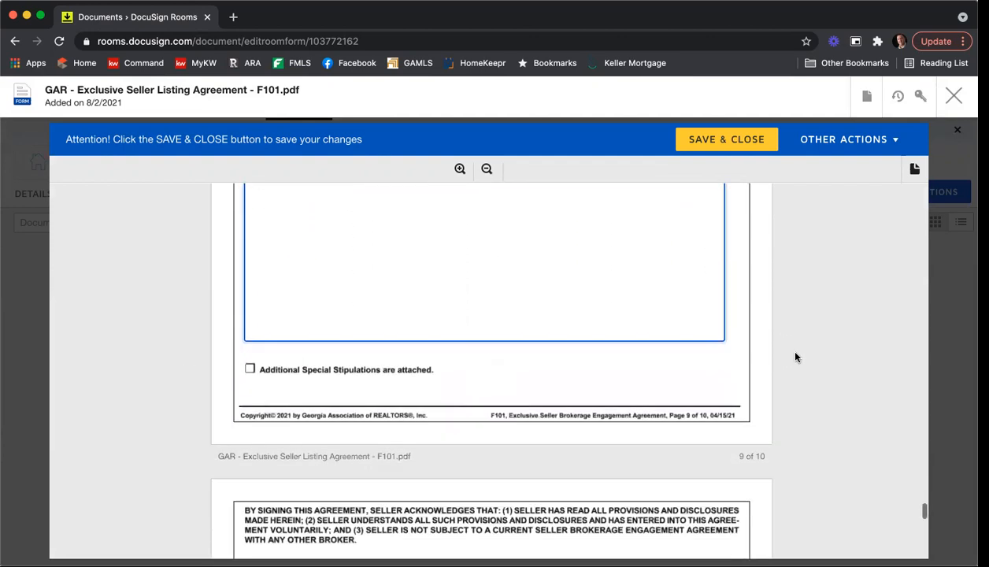
pyautogui.scroll(-6, 796, 357)
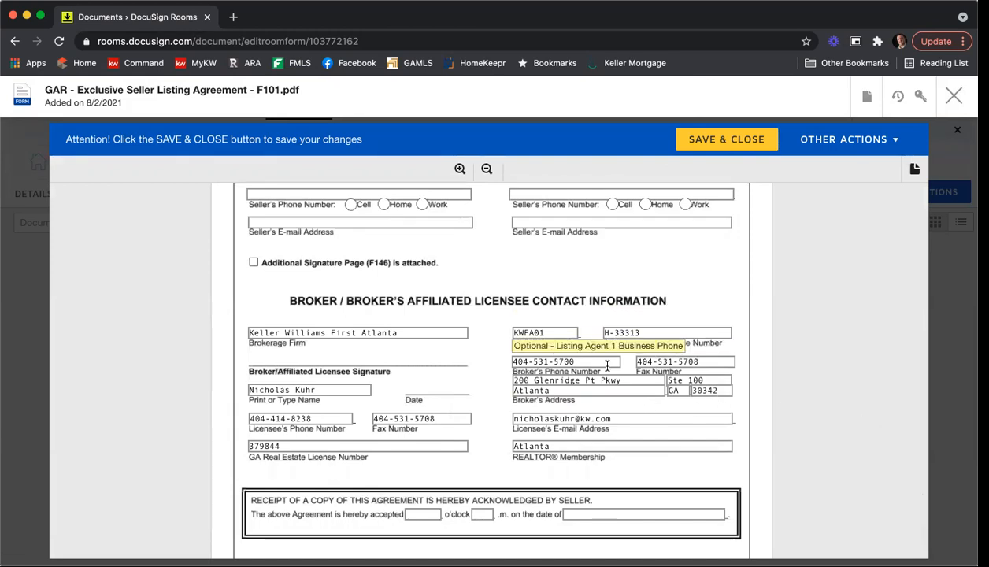
pyautogui.scroll(-2, 733, 412)
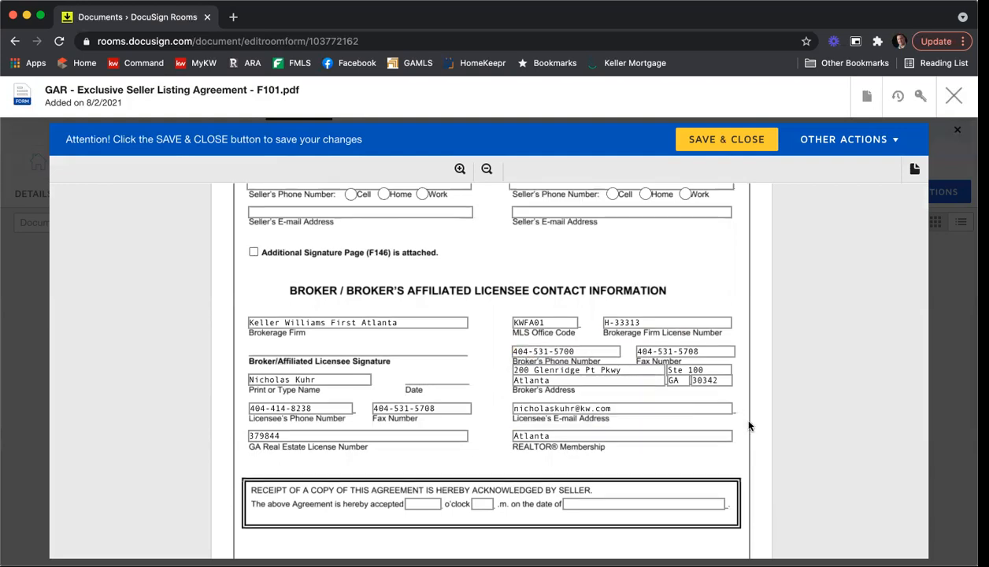
pyautogui.click(718, 147)
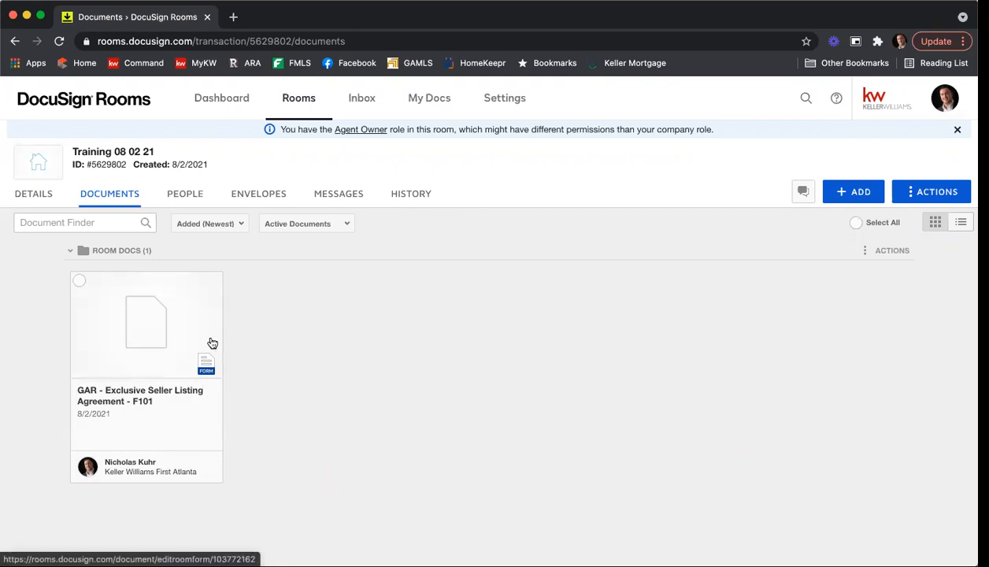
# Step: Create a new form template from the GAR library's Purchase and Sale Agreement F201 form, found by searching f201
pyautogui.click(430, 105)
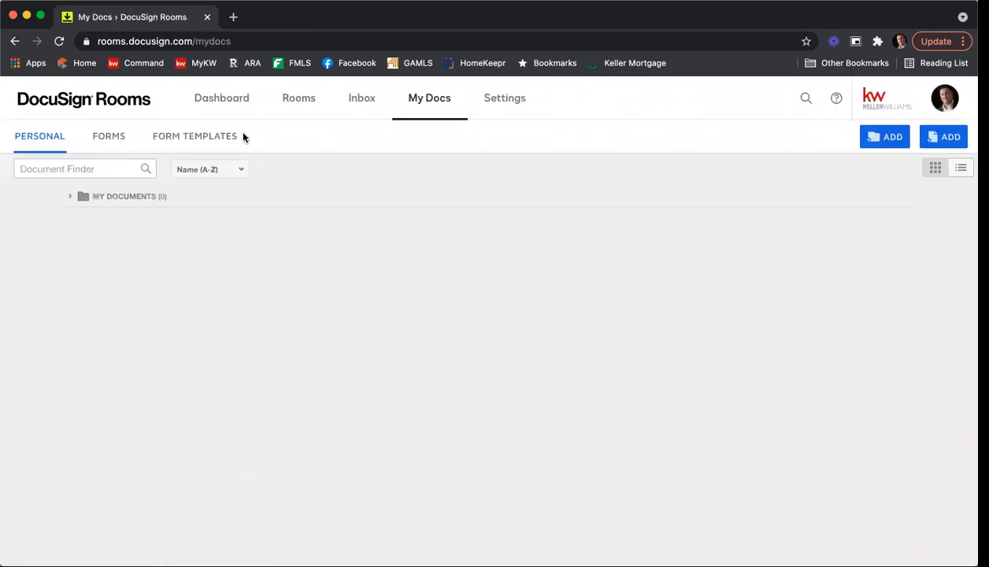
pyautogui.click(205, 136)
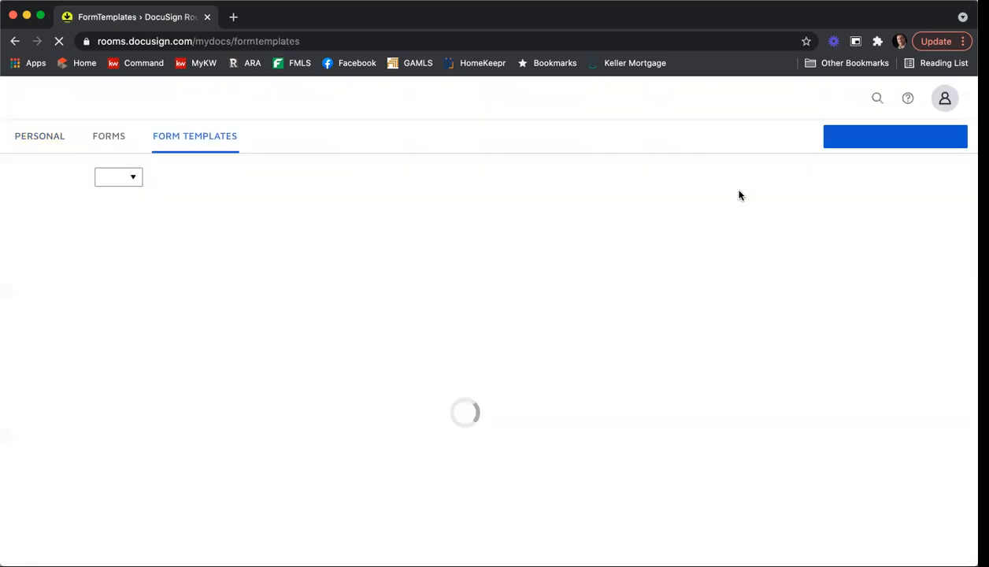
pyautogui.click(849, 137)
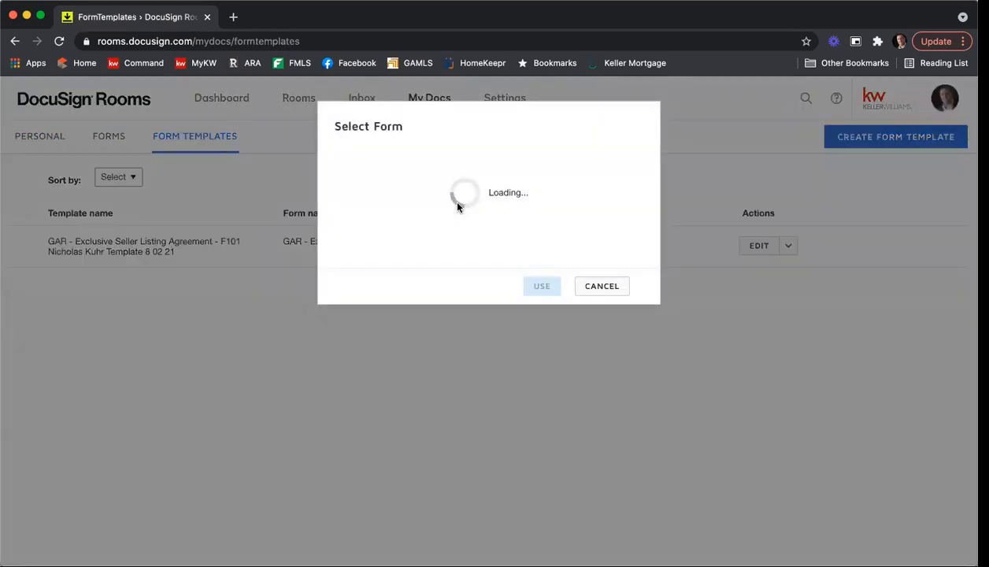
pyautogui.click(386, 207)
pyautogui.click(386, 238)
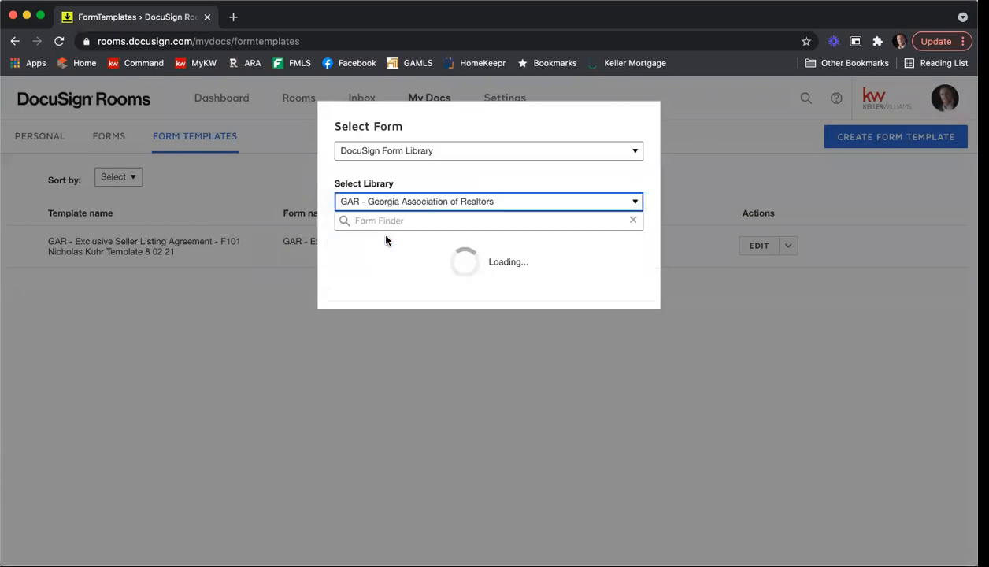
pyautogui.click(416, 221)
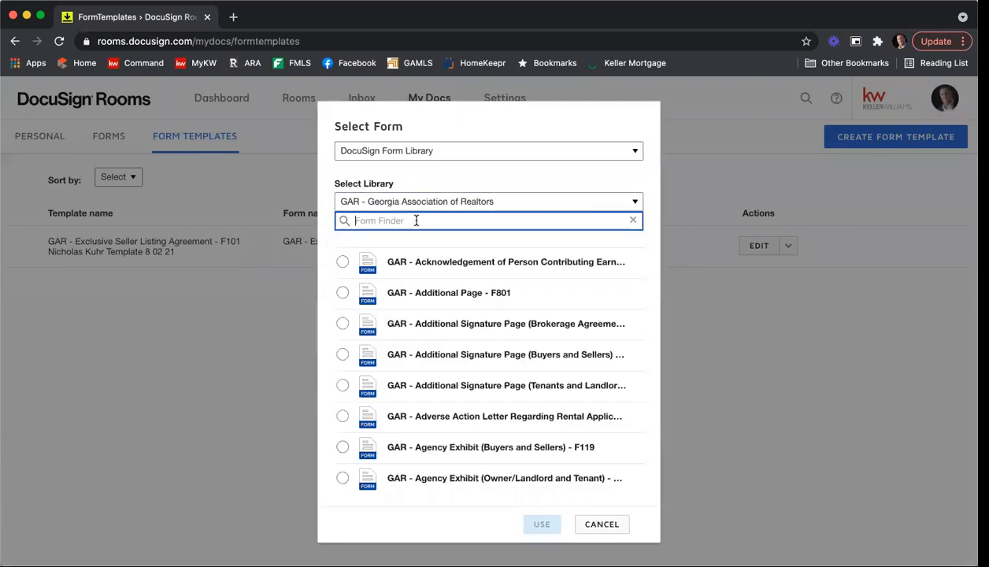
pyautogui.write('f201')
pyautogui.click(342, 262)
pyautogui.click(527, 330)
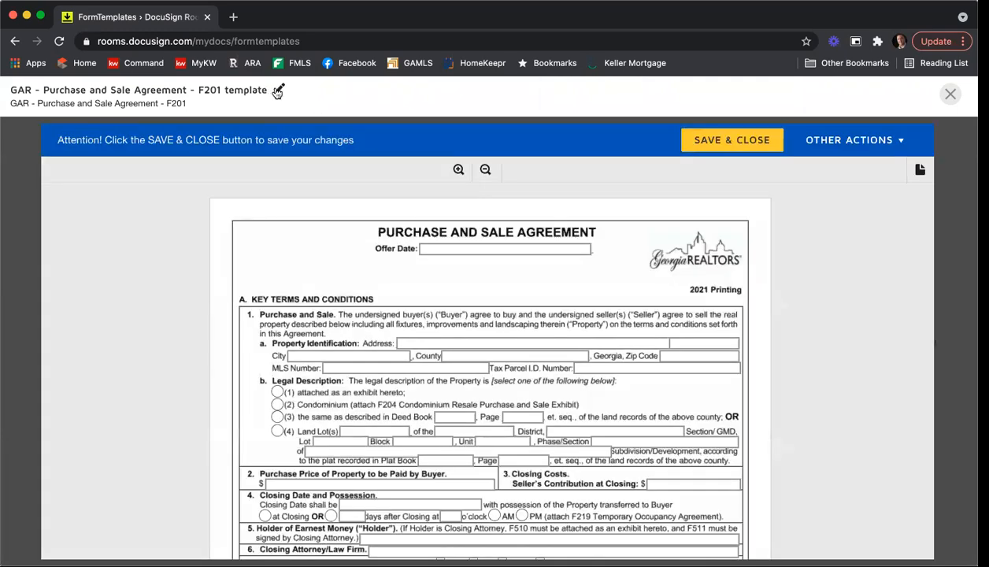
# Step: Retitle the F201 template with the agent's name followed by 'Template'
pyautogui.click(277, 90)
pyautogui.moveTo(194, 92); pyautogui.dragTo(319, 92)
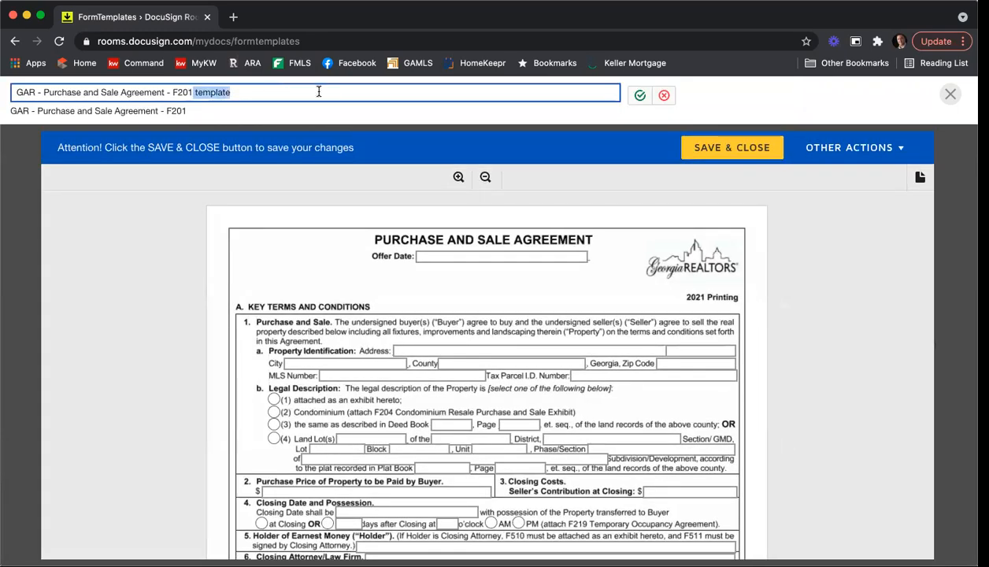
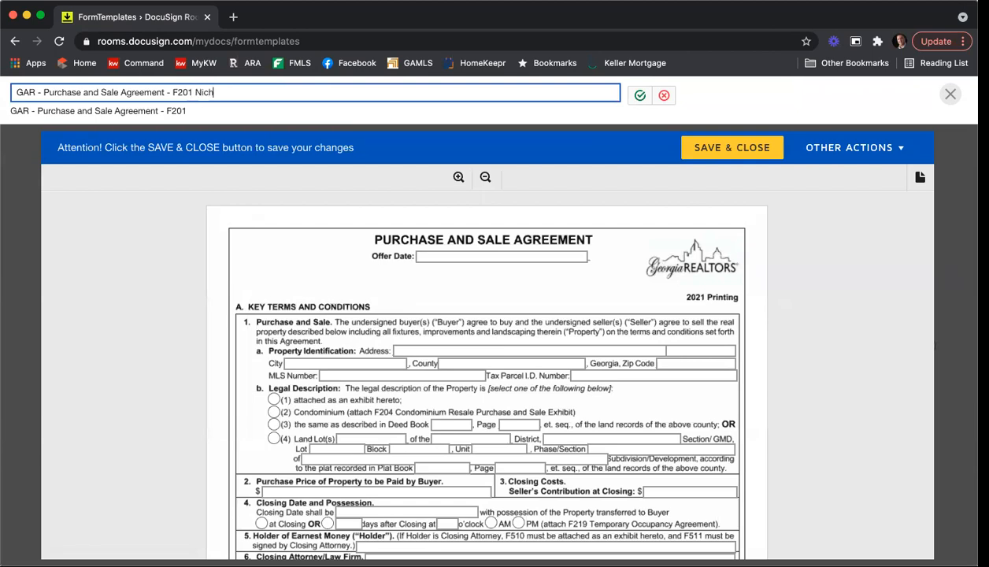
pyautogui.click(640, 95)
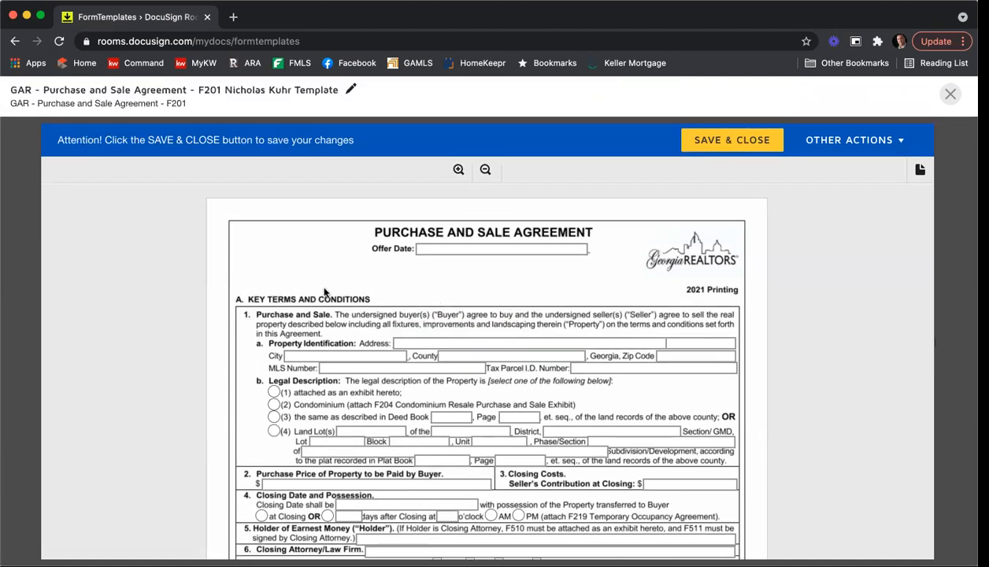
# Step: Enter KWFA as Holder of Earnest Money and C&B as Closing Attorney/Law Firm
pyautogui.scroll(-2, 324, 291)
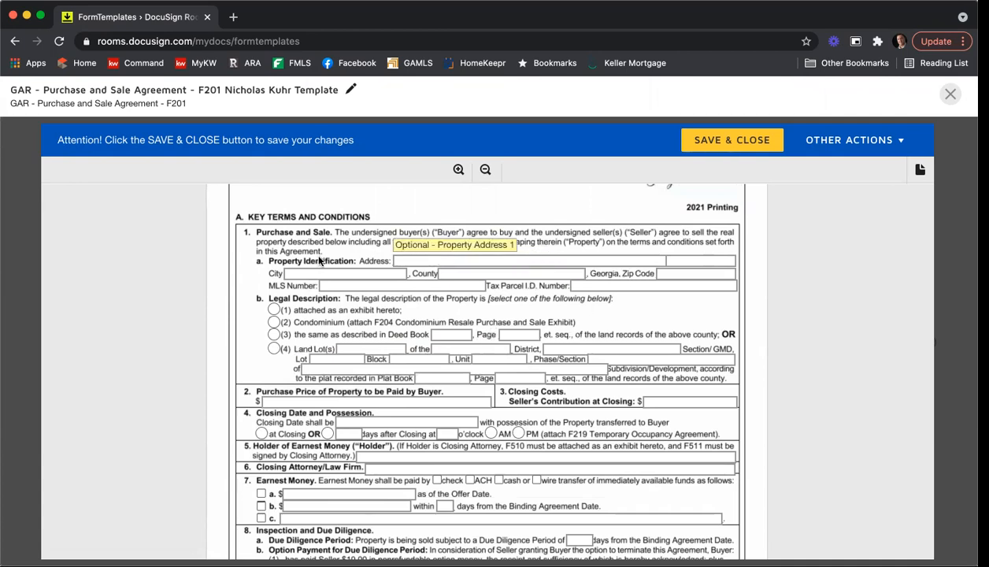
pyautogui.scroll(-2, 323, 264)
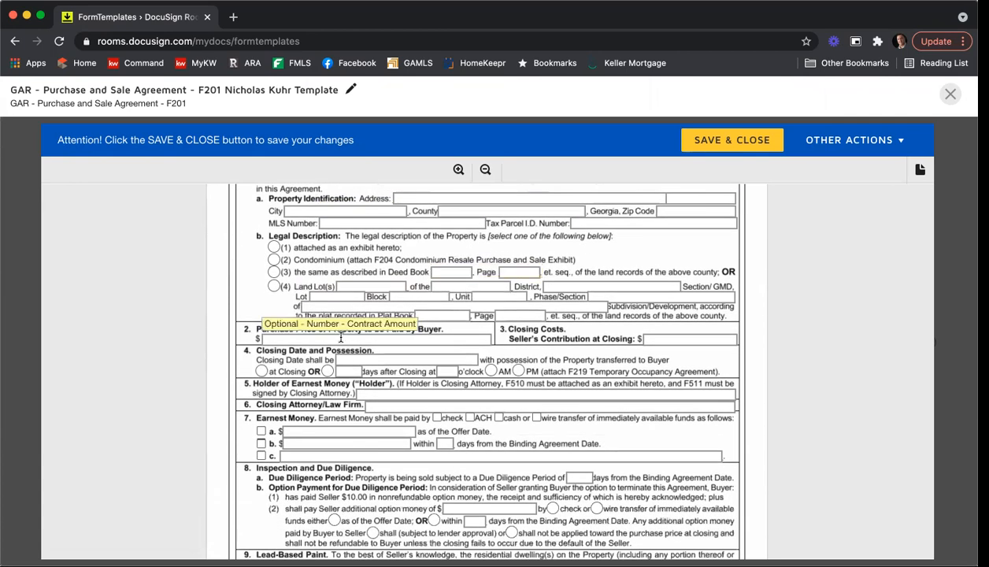
pyautogui.scroll(-2, 184, 304)
pyautogui.click(379, 341)
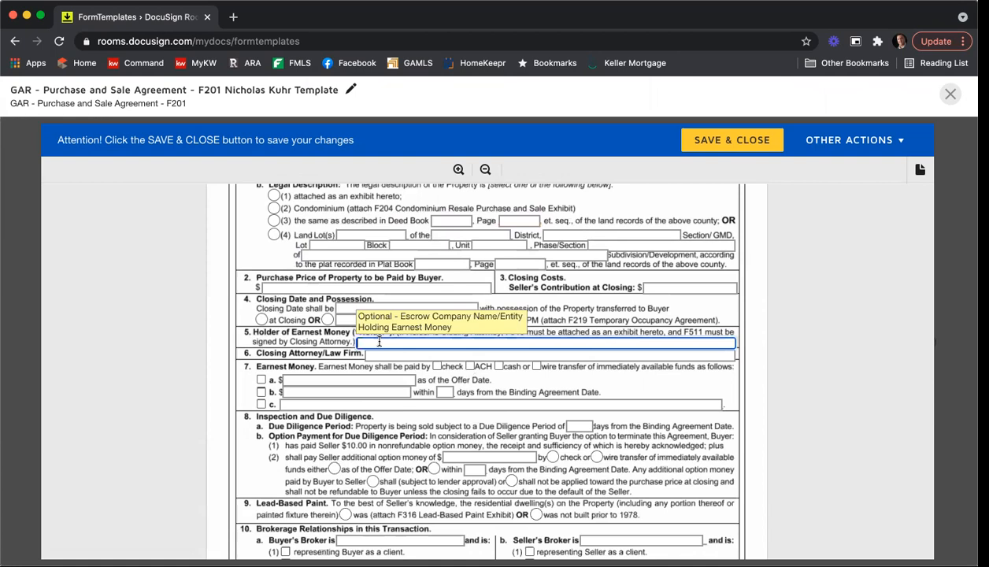
pyautogui.write('KWFA')
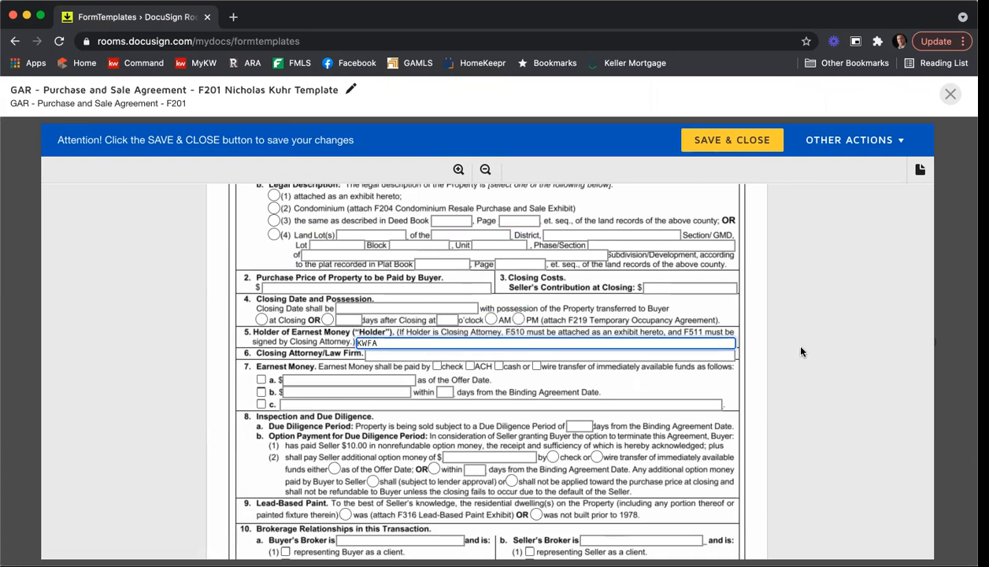
pyautogui.scroll(-2, 798, 356)
pyautogui.click(395, 293)
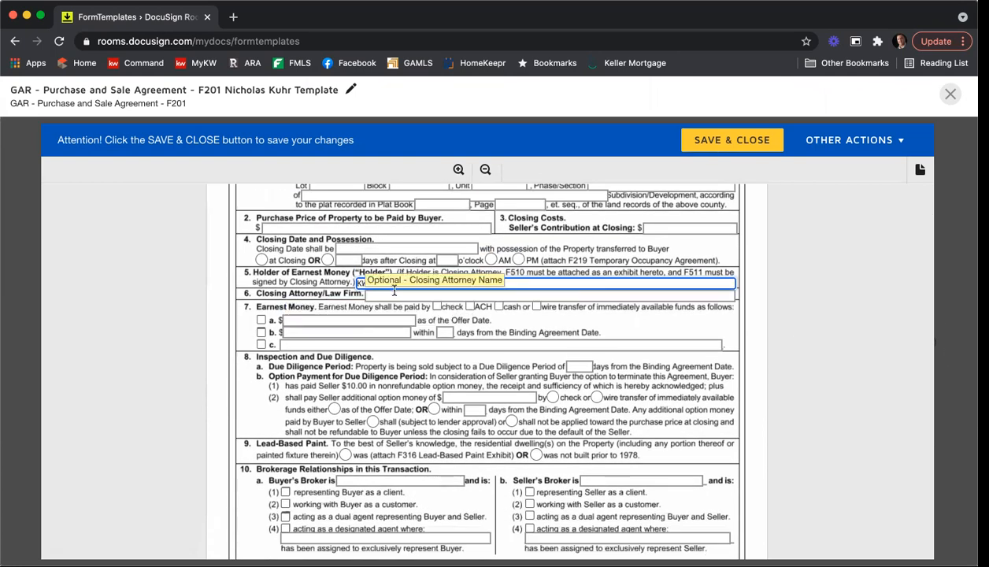
pyautogui.write('C&B')
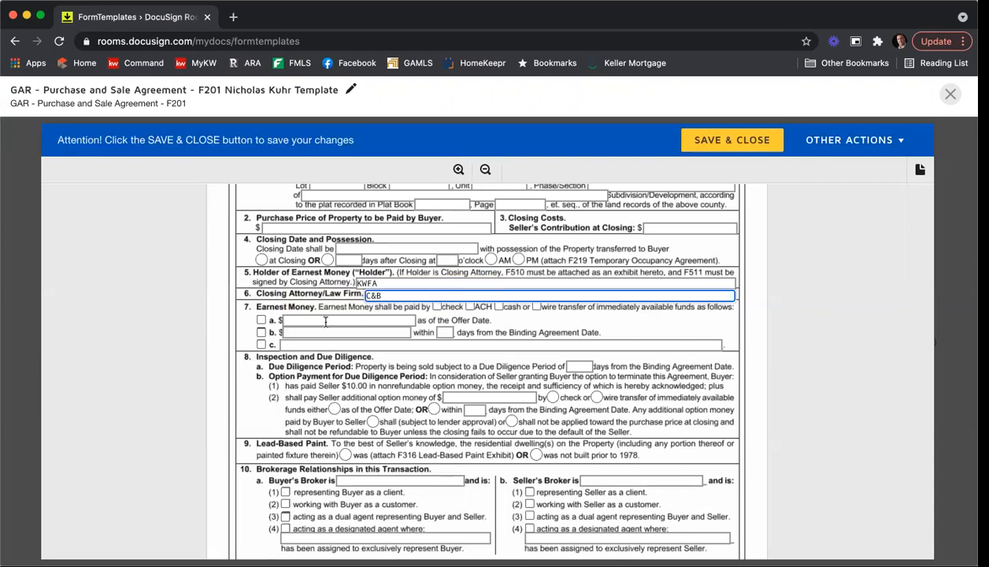
# Step: Mark the earnest money as paid by check
pyautogui.click(437, 306)
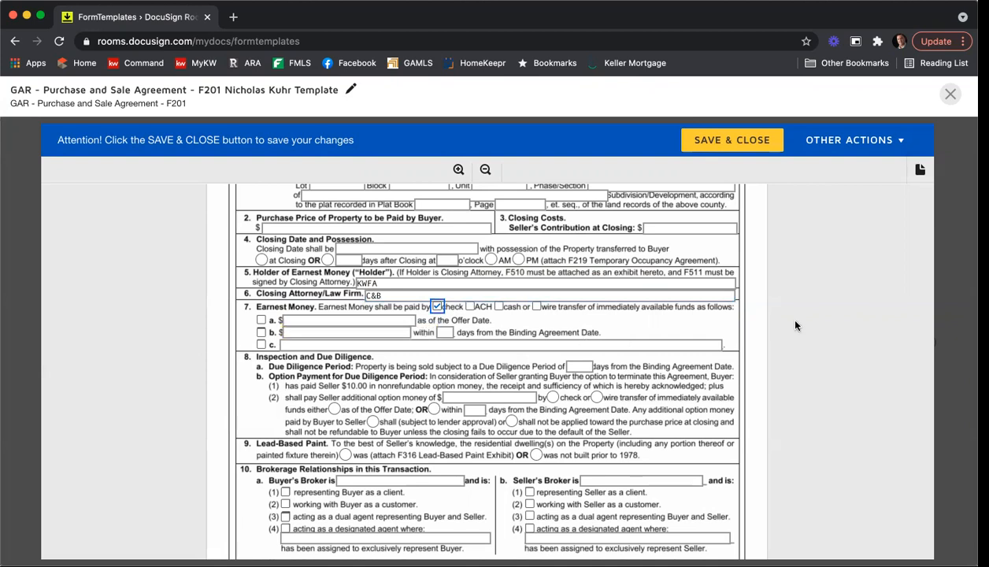
pyautogui.scroll(-1, 796, 315)
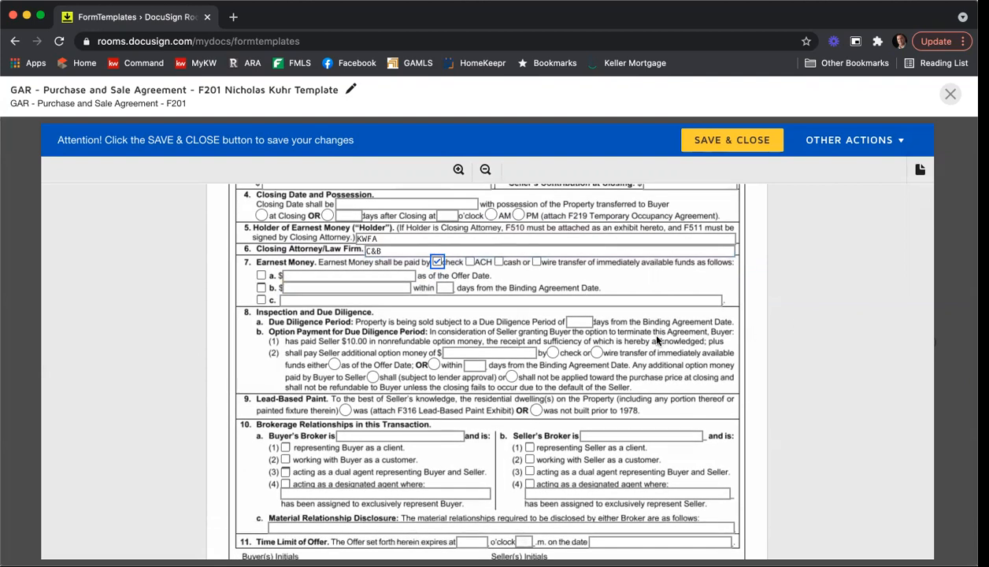
pyautogui.scroll(-1, 351, 340)
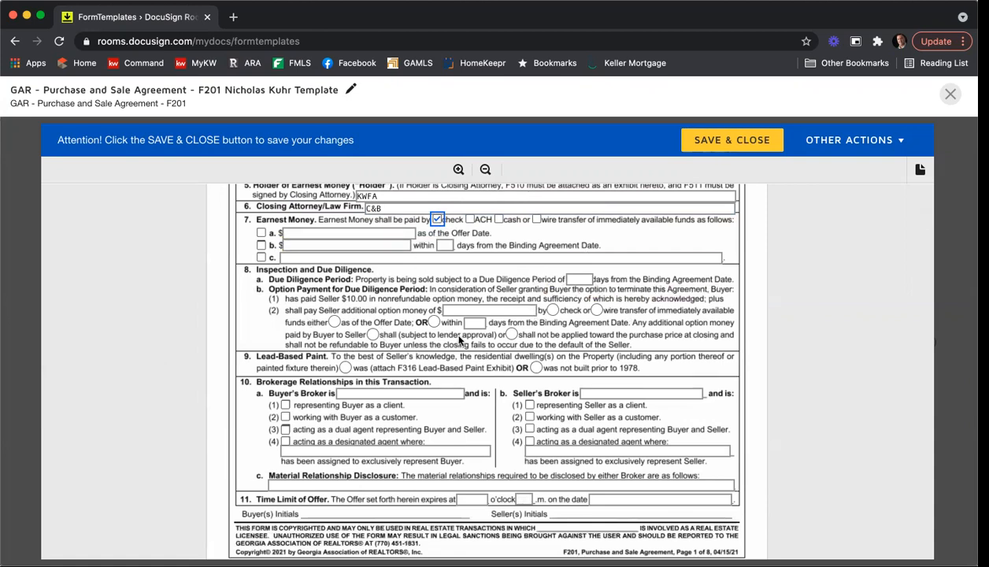
pyautogui.scroll(-2, 453, 335)
# Step: Enter Keller Williams First Atlanta as Buyer's Broker, representing the buyer as client (box 1)
pyautogui.click(347, 323)
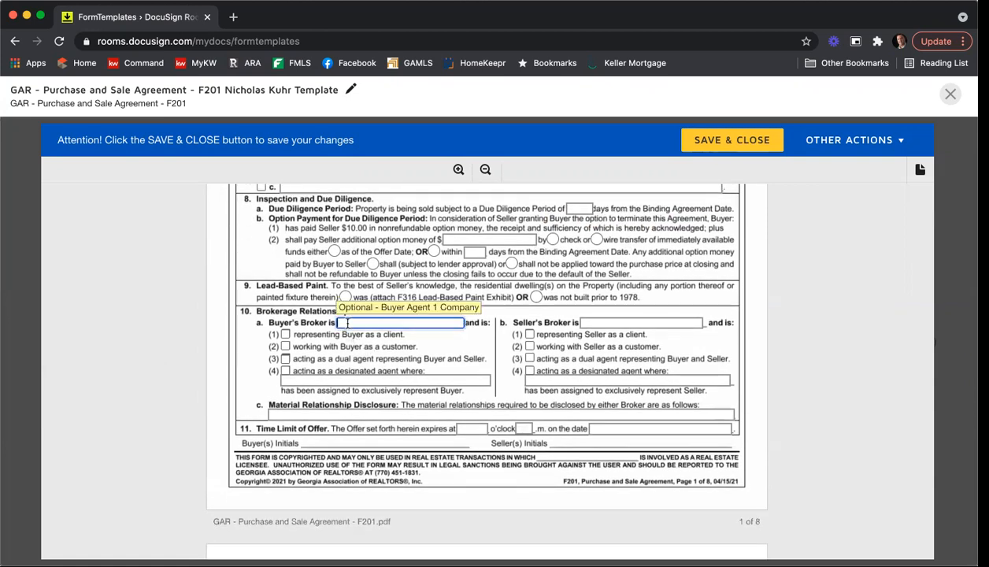
pyautogui.write('Kel')
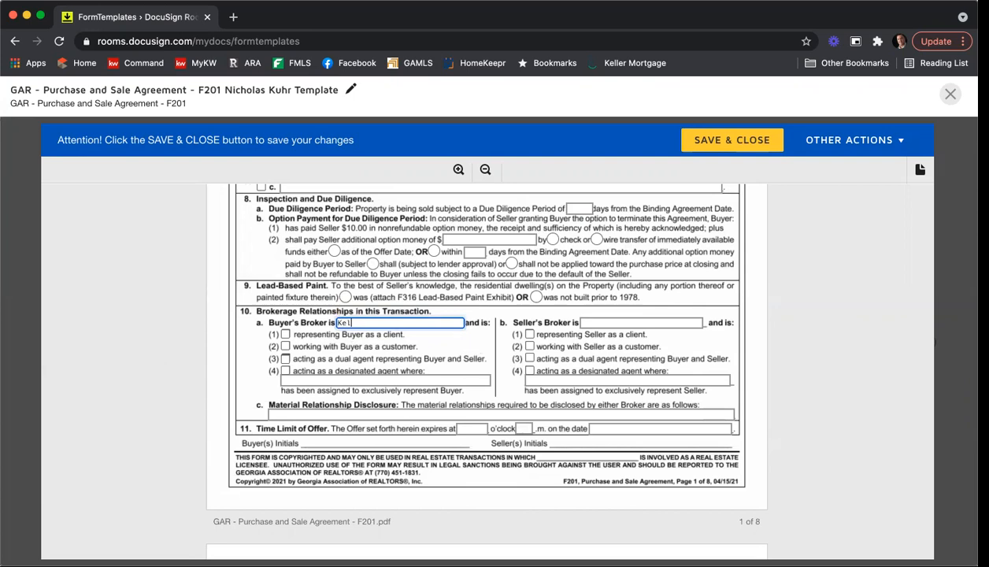
pyautogui.write('ler Williams First Atalnta')
pyautogui.press('BackSpace')
pyautogui.press('BackSpace')
pyautogui.press('BackSpace')
pyautogui.press('BackSpace')
pyautogui.press('BackSpace')
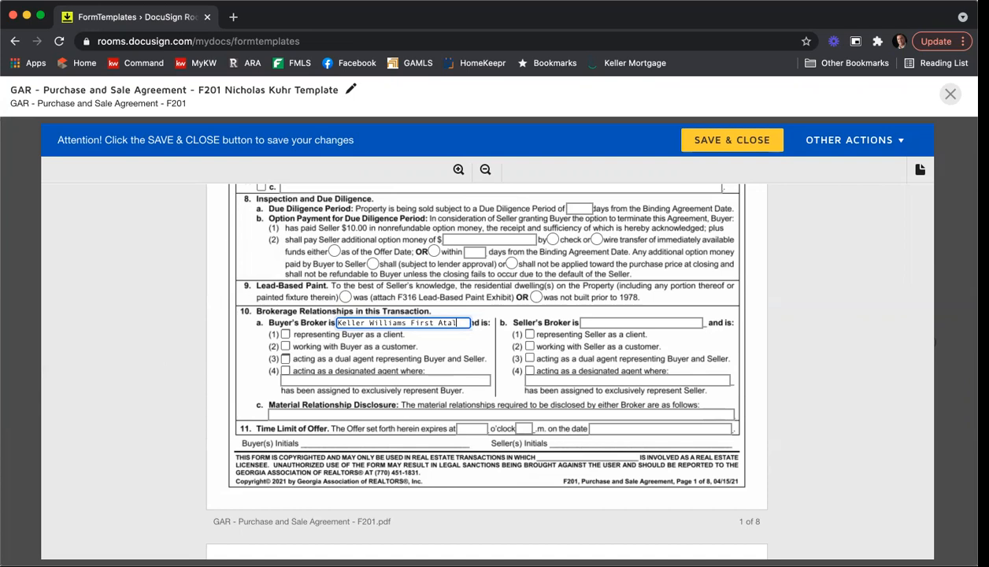
pyautogui.write('lanta')
pyautogui.click(285, 334)
pyautogui.click(480, 415)
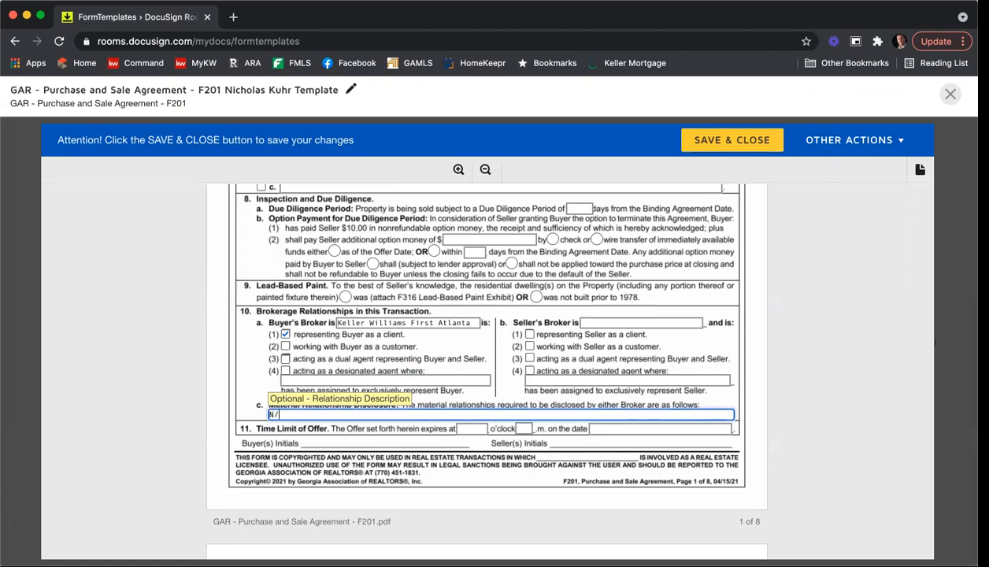
# Step: Scroll through pages 2–7 of the F201 form down to the empty Special Stipulations box
pyautogui.write('N/A')
pyautogui.scroll(-15, 484, 404)
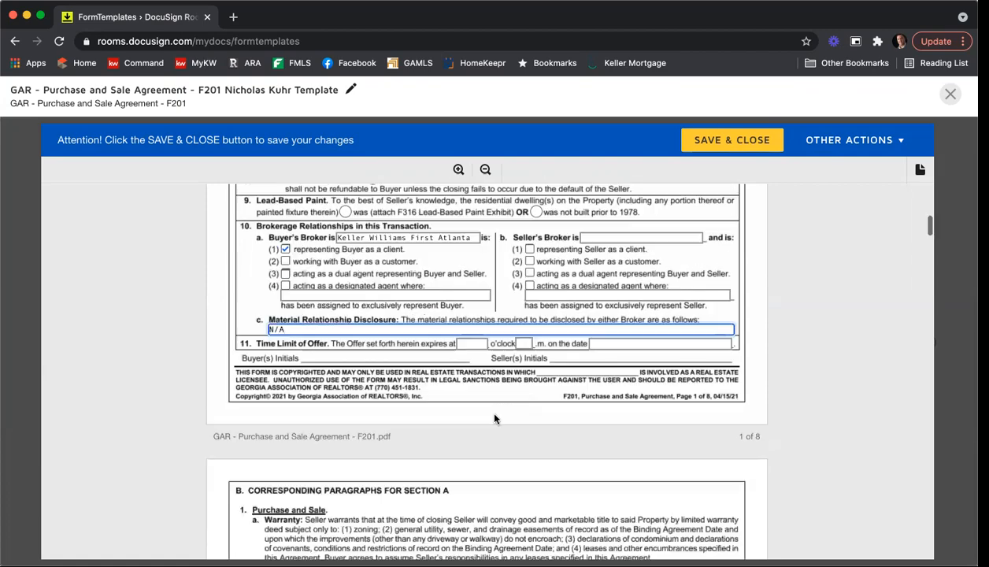
pyautogui.scroll(-15, 321, 407)
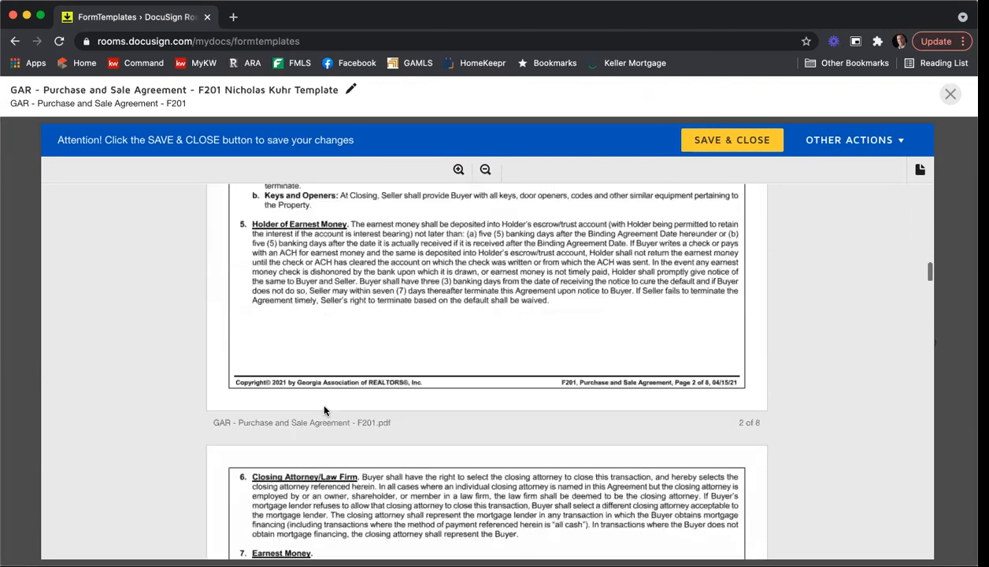
pyautogui.scroll(-15, 325, 408)
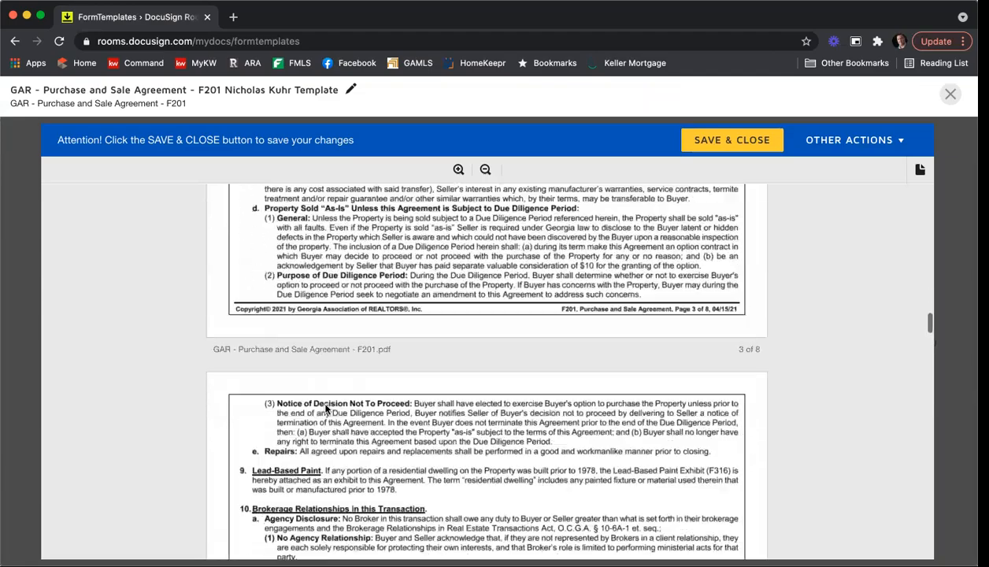
pyautogui.scroll(-15, 325, 408)
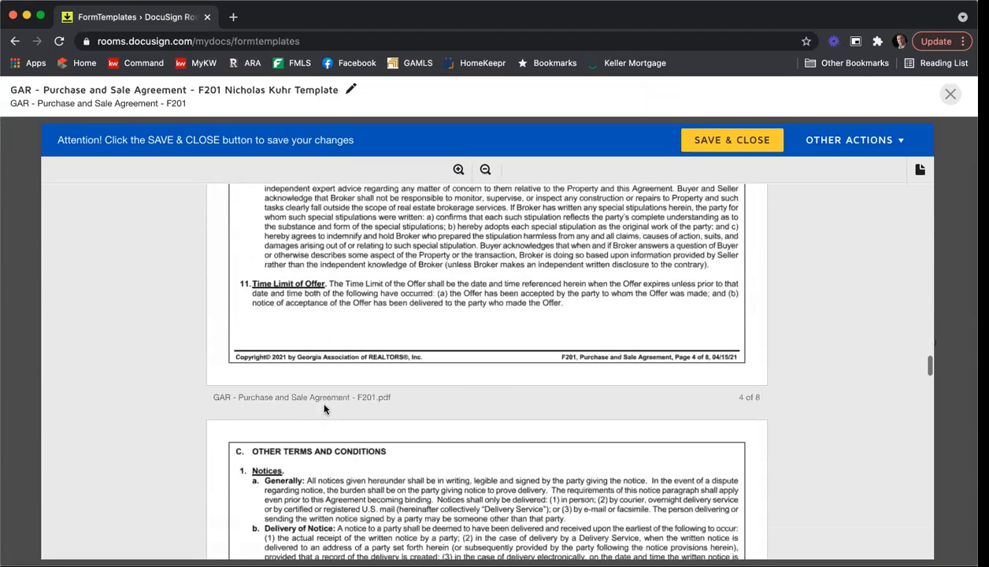
pyautogui.scroll(-15, 326, 409)
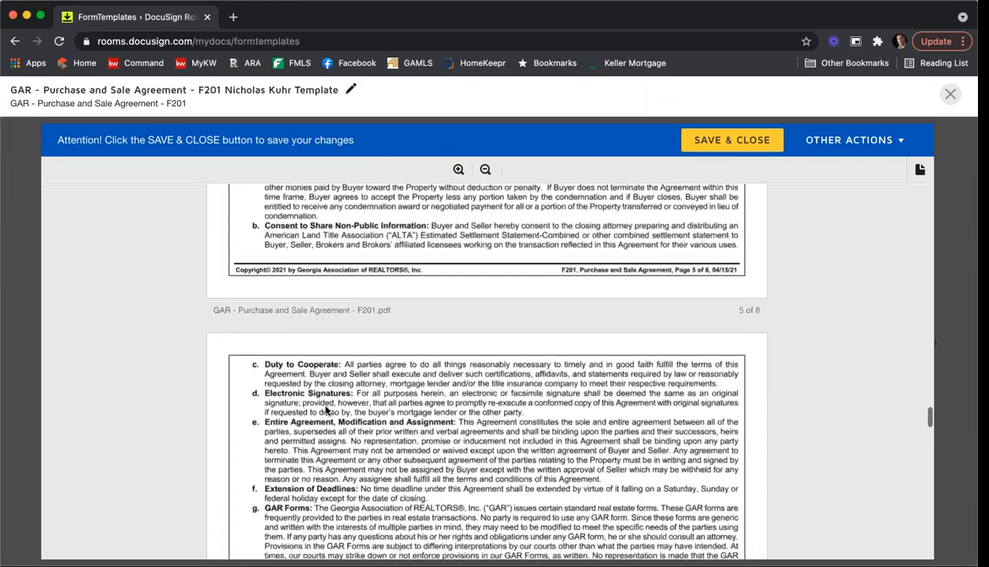
pyautogui.scroll(-7, 326, 409)
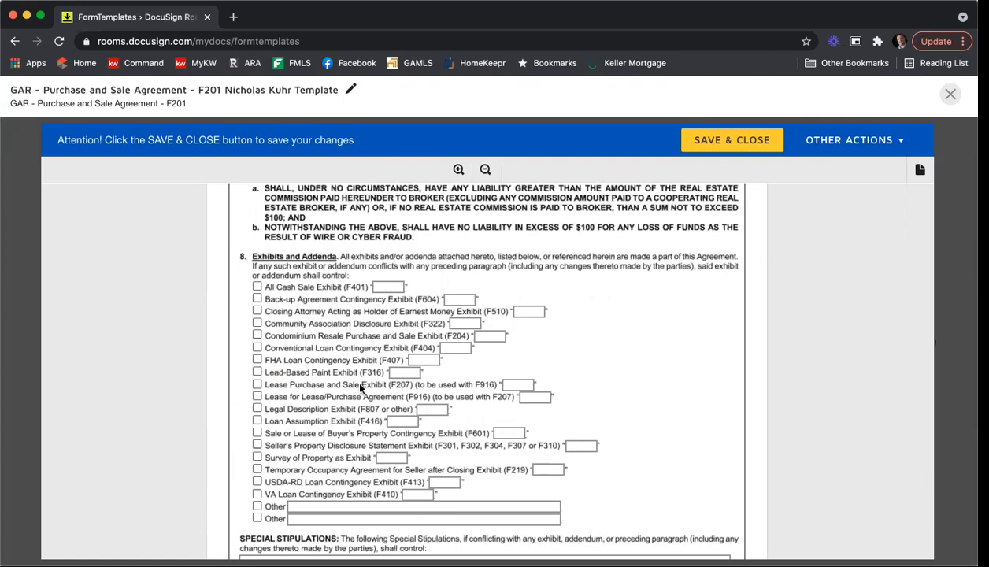
pyautogui.scroll(-5, 360, 387)
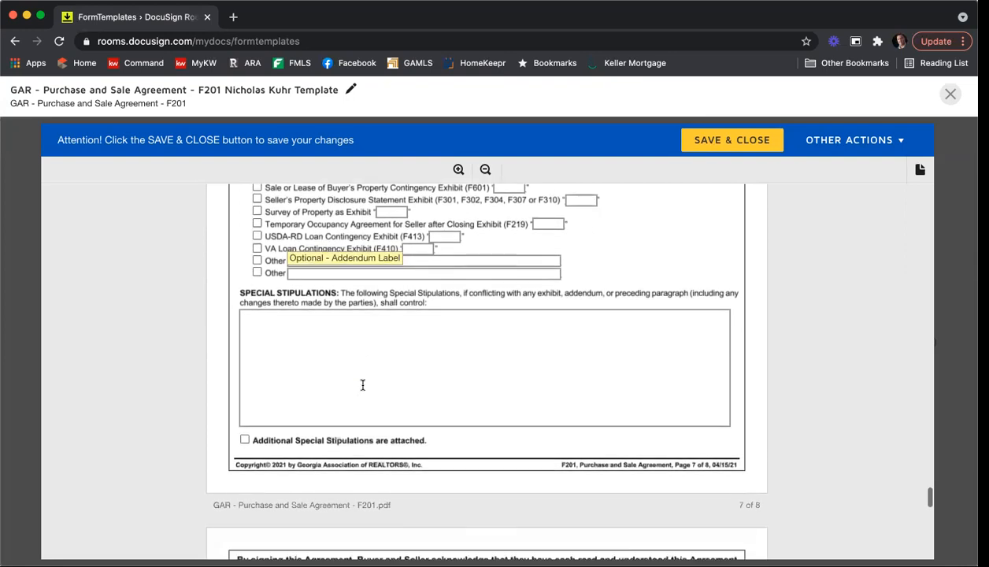
# Step: Enter four stipulation lines, from 'You can type in your stips.' to 'One more just in case.'
pyautogui.write('You can type in your stips.')
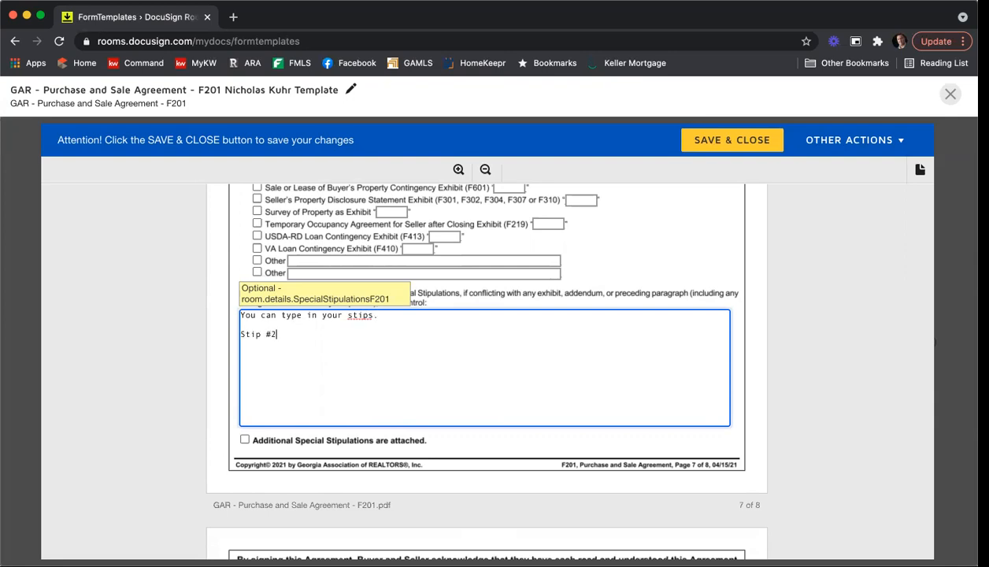
pyautogui.write('  Stip #2.  Here is another one.  ')
pyautogui.write('One more jus')
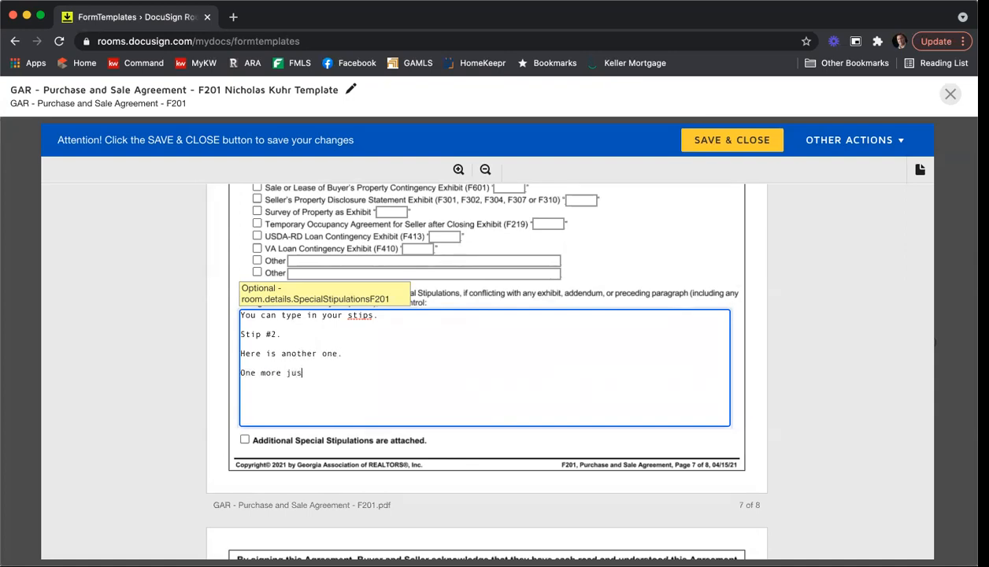
pyautogui.write('t in case.')
pyautogui.scroll(-1, 665, 354)
pyautogui.scroll(-5, 675, 354)
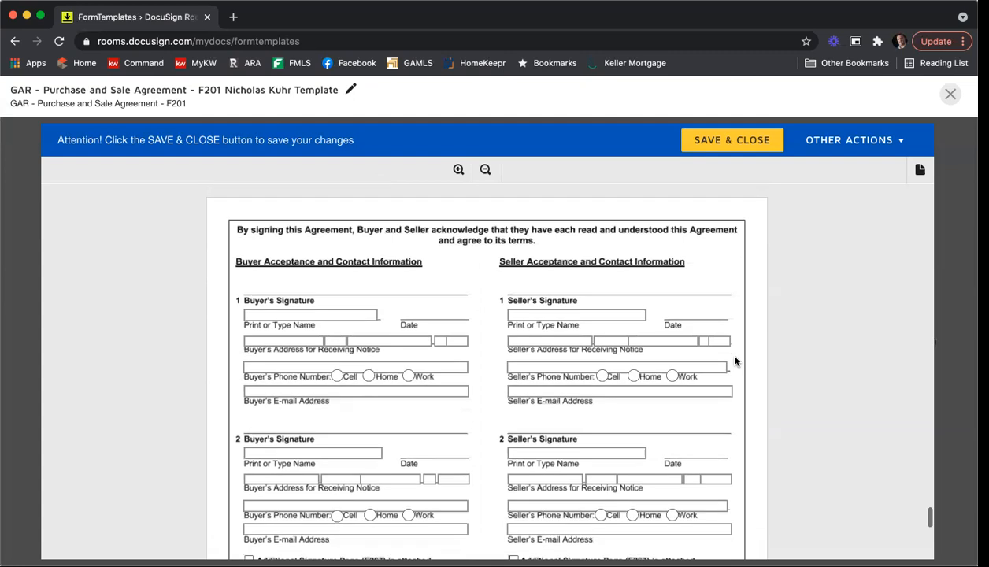
pyautogui.scroll(-2, 734, 360)
# Step: Enter the agent's name and license number, Atlanta membership, MLS code KWFA01 and the firm license number
pyautogui.scroll(-2, 579, 377)
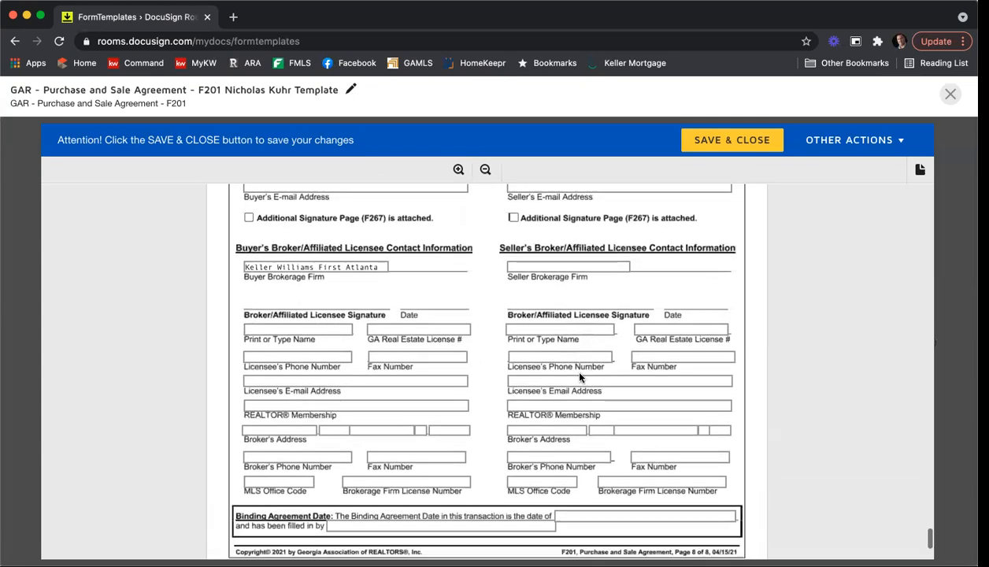
pyautogui.click(301, 326)
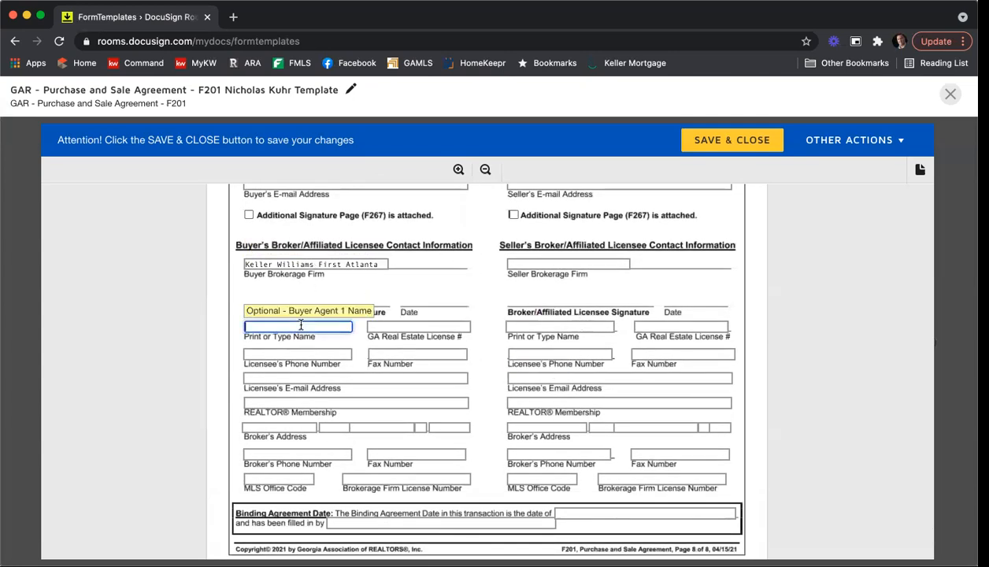
pyautogui.press('Tab')
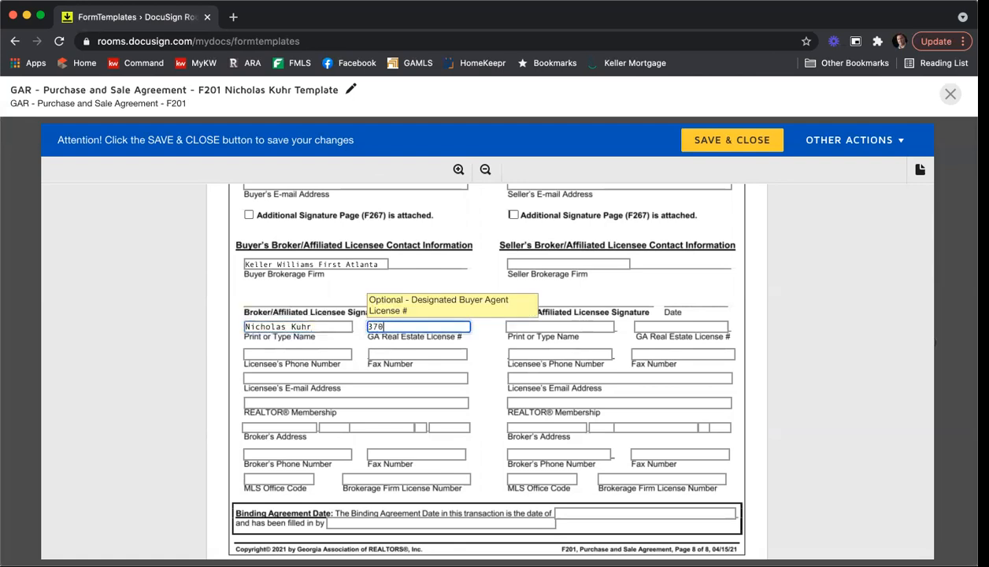
pyautogui.write('379844')
pyautogui.click(262, 401)
pyautogui.write('Atlanta')
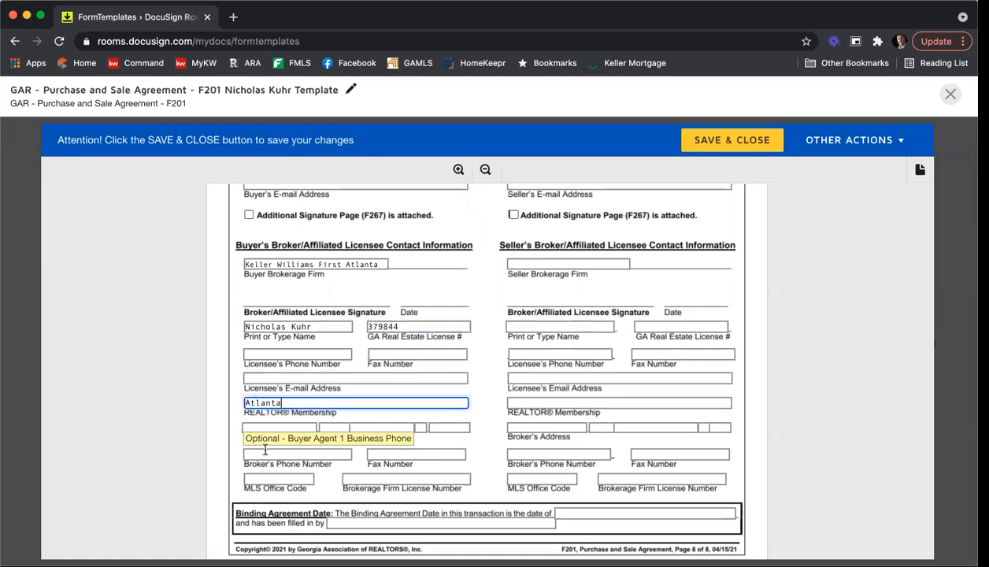
pyautogui.click(274, 479)
pyautogui.write('KWFA01')
pyautogui.press('Tab')
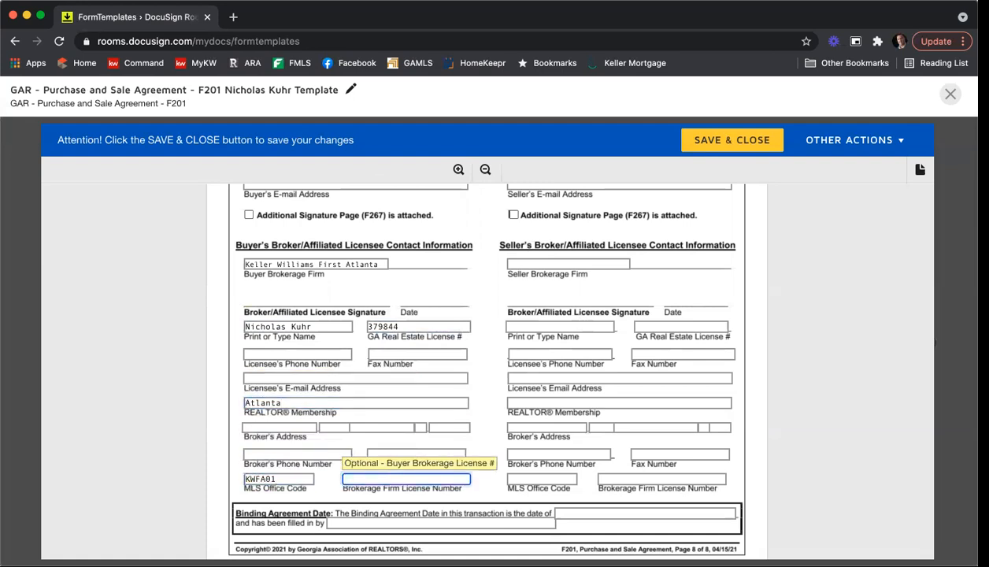
pyautogui.write('H-33313')
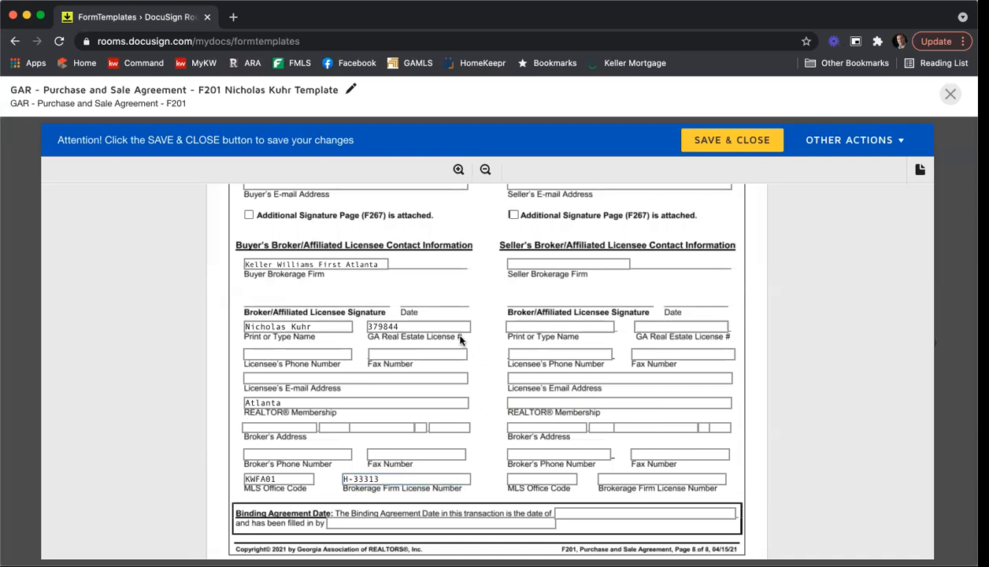
# Step: Save the F201 template and open the Training 08 02 21 room
pyautogui.click(701, 145)
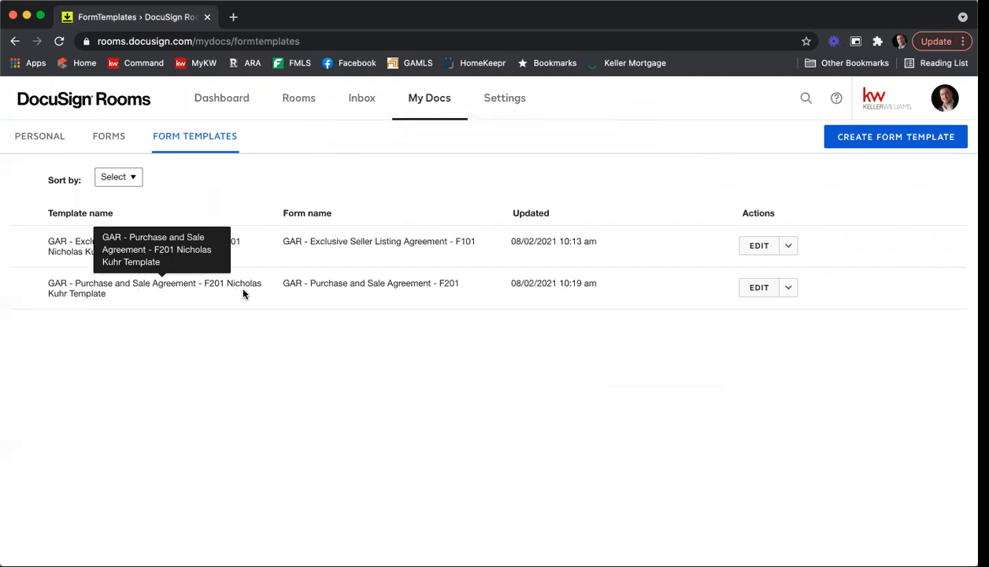
pyautogui.click(291, 107)
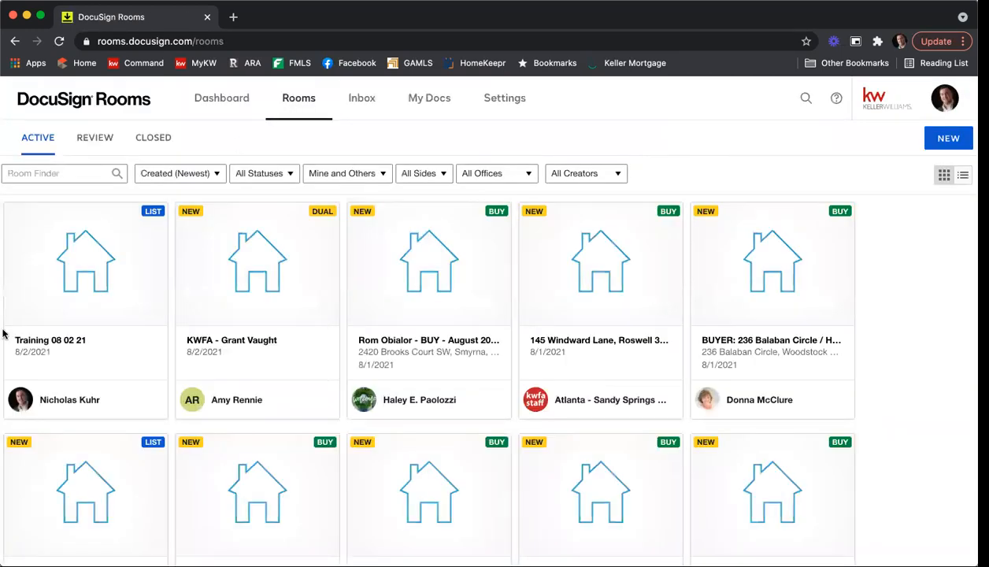
pyautogui.click(110, 265)
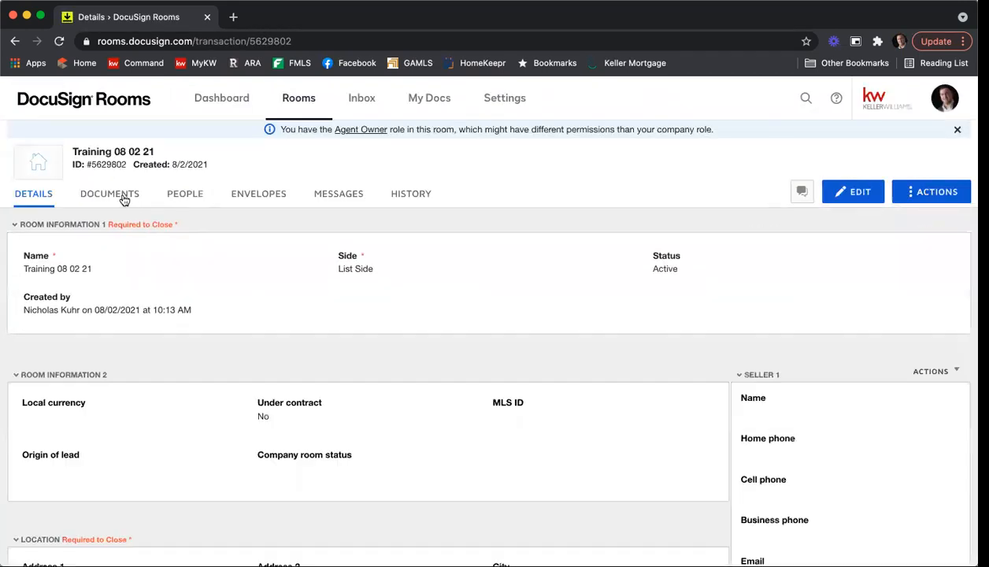
# Step: In the room's documents, choose to add a form from DocuSign Forms
pyautogui.click(115, 195)
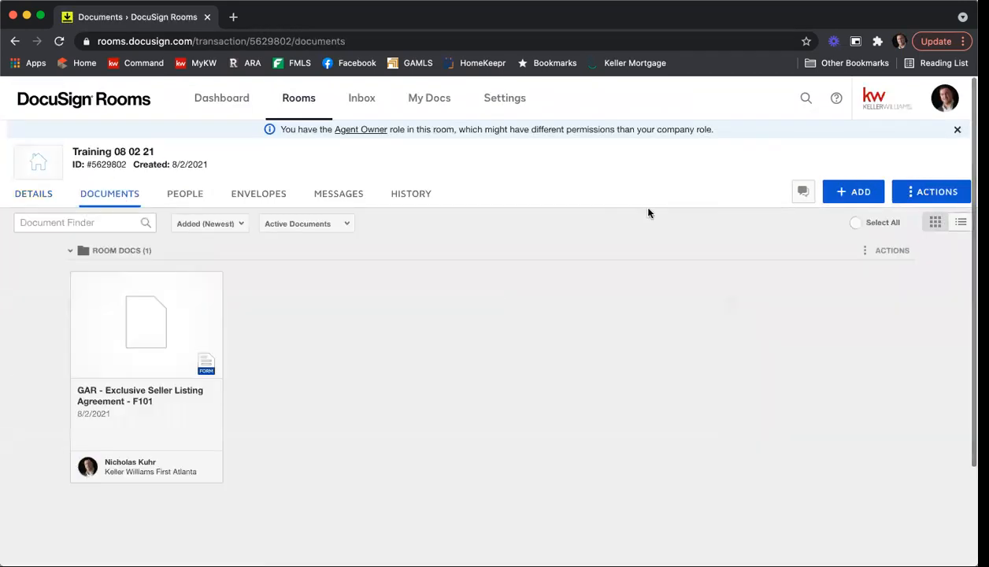
pyautogui.click(871, 193)
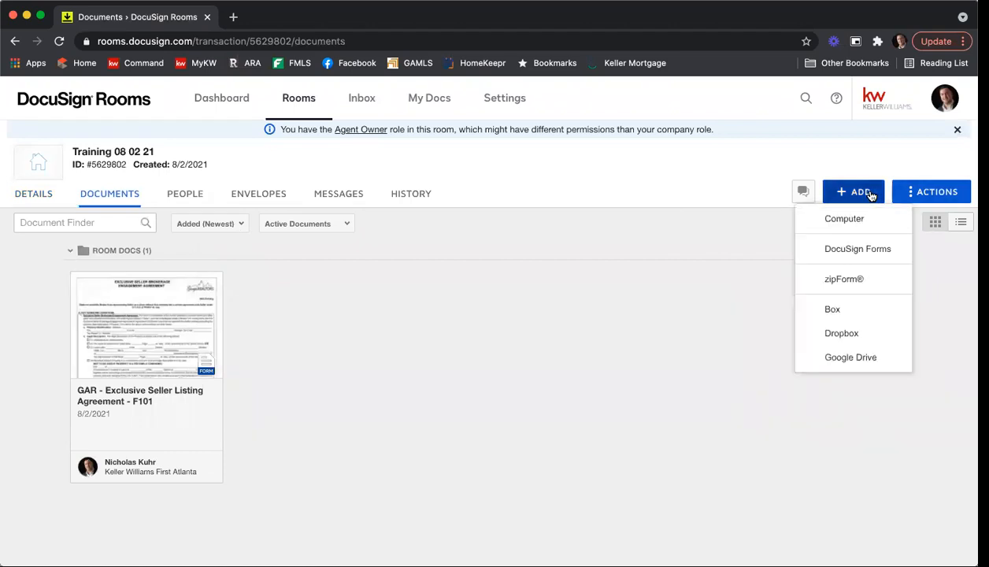
pyautogui.click(859, 250)
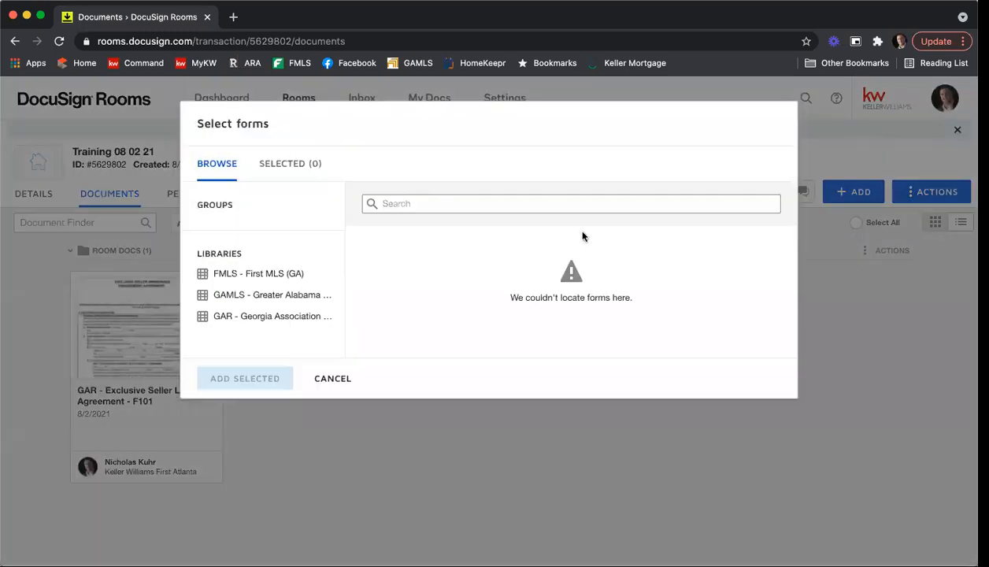
# Step: Search the GAR library for f201 and tick the Purchase and Sale Agreement form
pyautogui.click(287, 271)
pyautogui.click(289, 317)
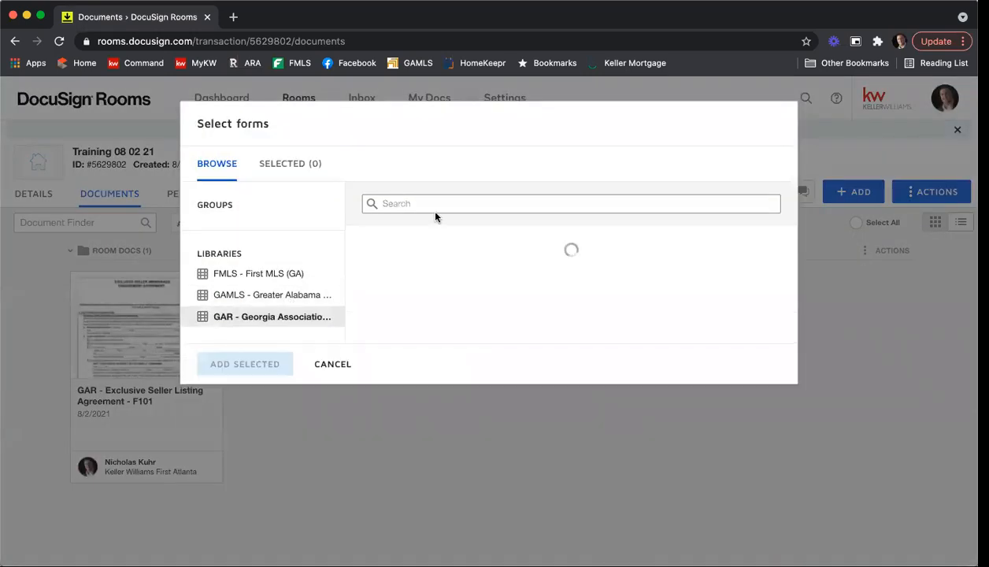
pyautogui.click(437, 205)
pyautogui.write('f201')
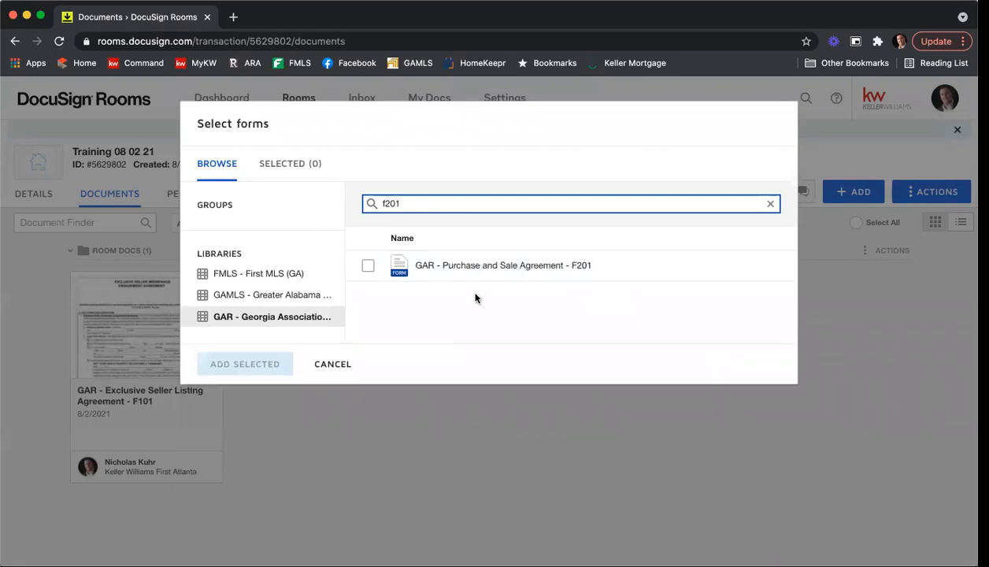
pyautogui.click(368, 265)
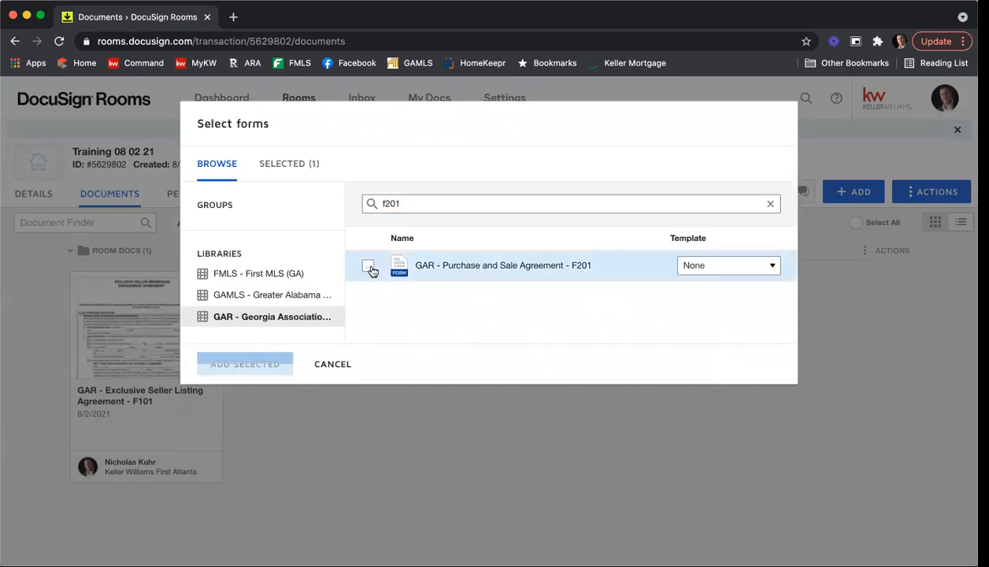
# Step: Leave the Template option at None and add the selected F201 form to the room
pyautogui.click(727, 266)
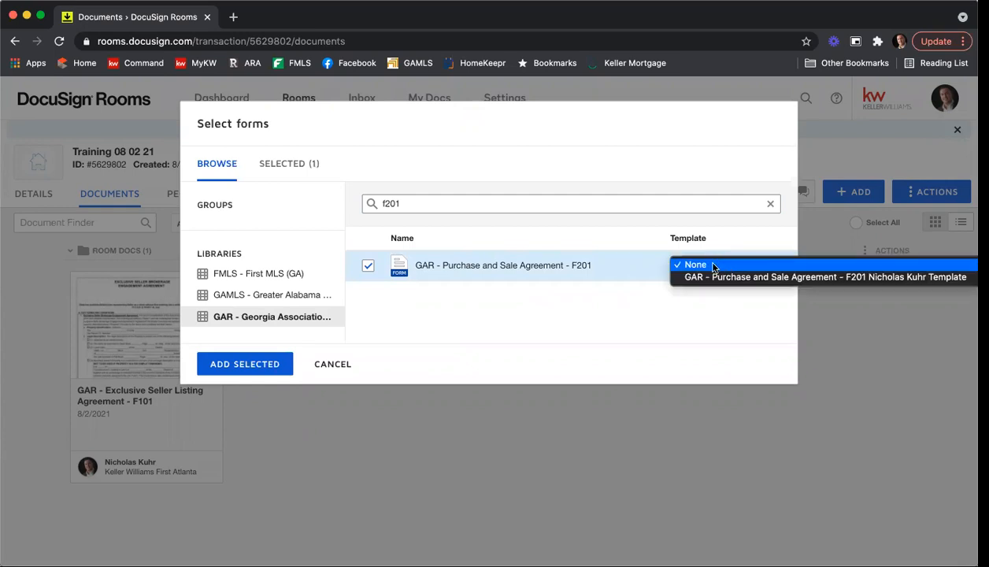
pyautogui.click(715, 247)
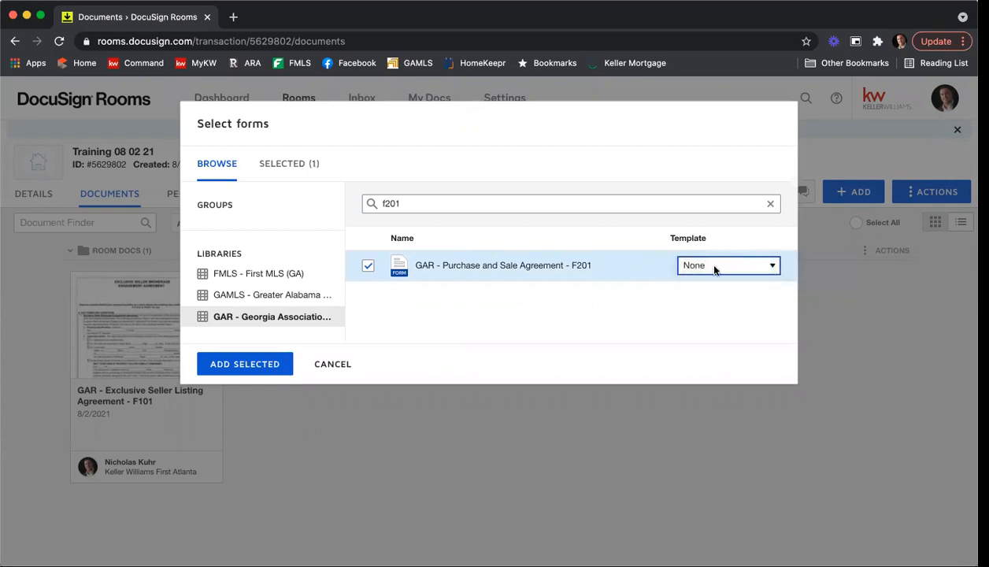
pyautogui.click(701, 263)
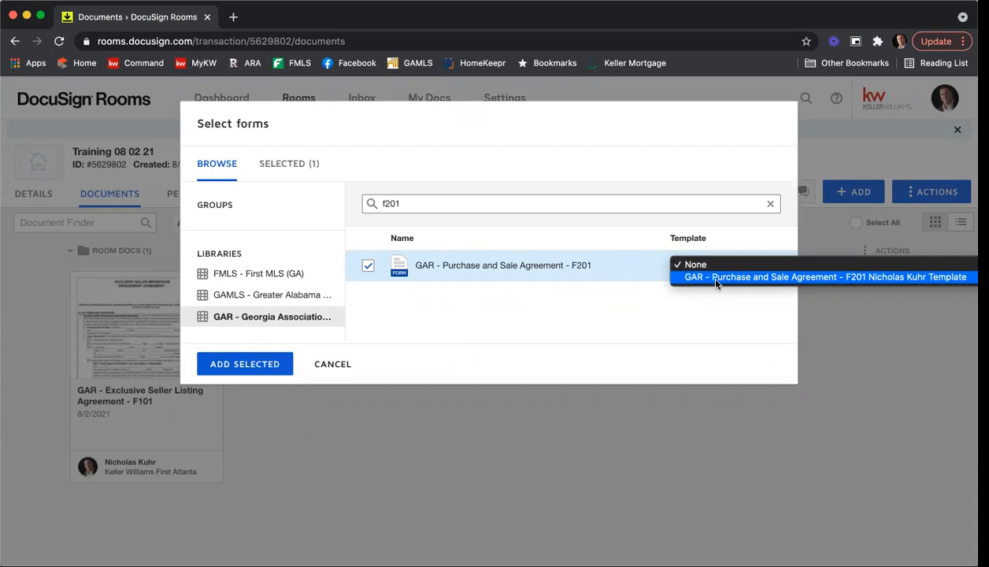
pyautogui.click(706, 313)
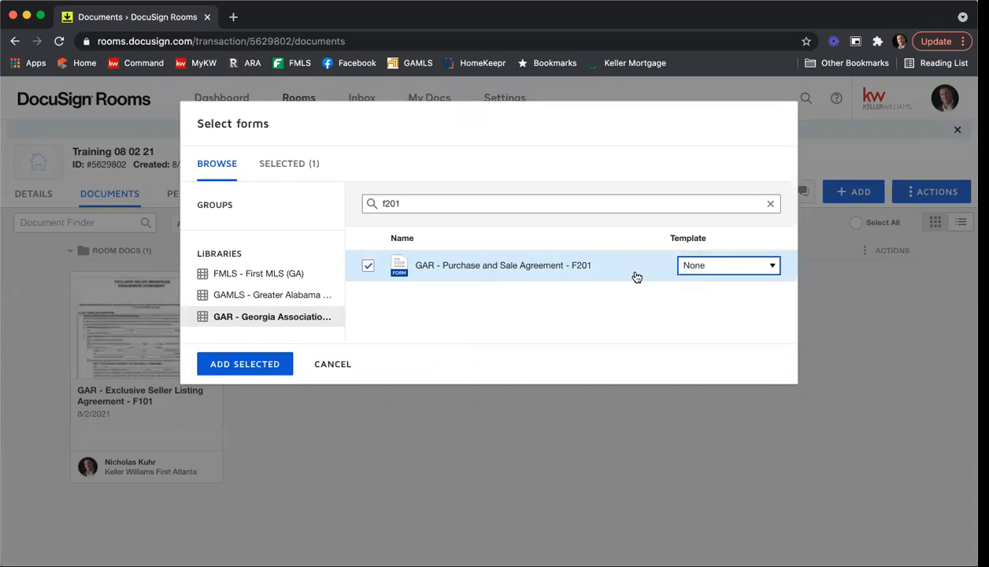
pyautogui.click(260, 364)
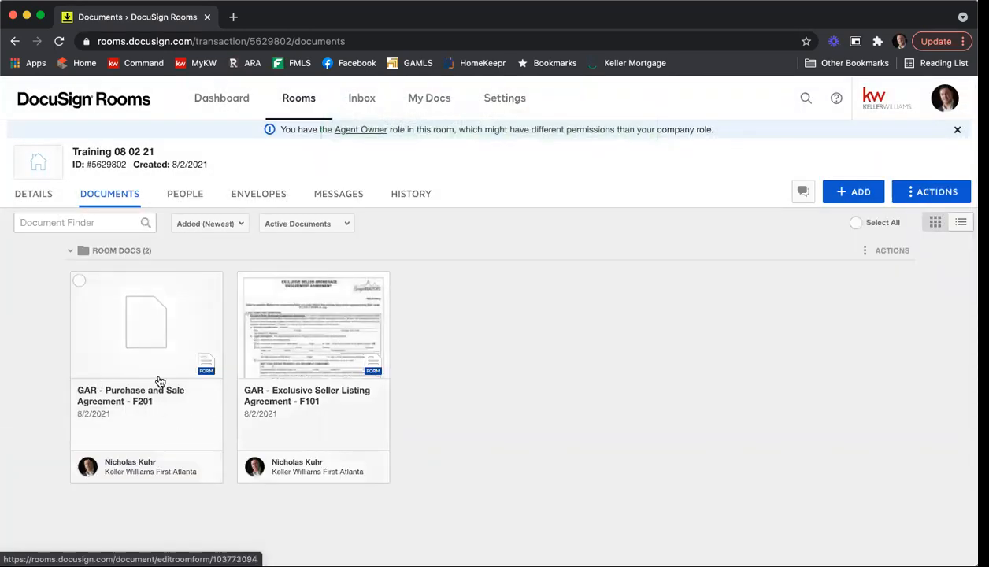
# Step: Apply the saved F201 form template to the room's Purchase and Sale Agreement document
pyautogui.rightClick(136, 321)
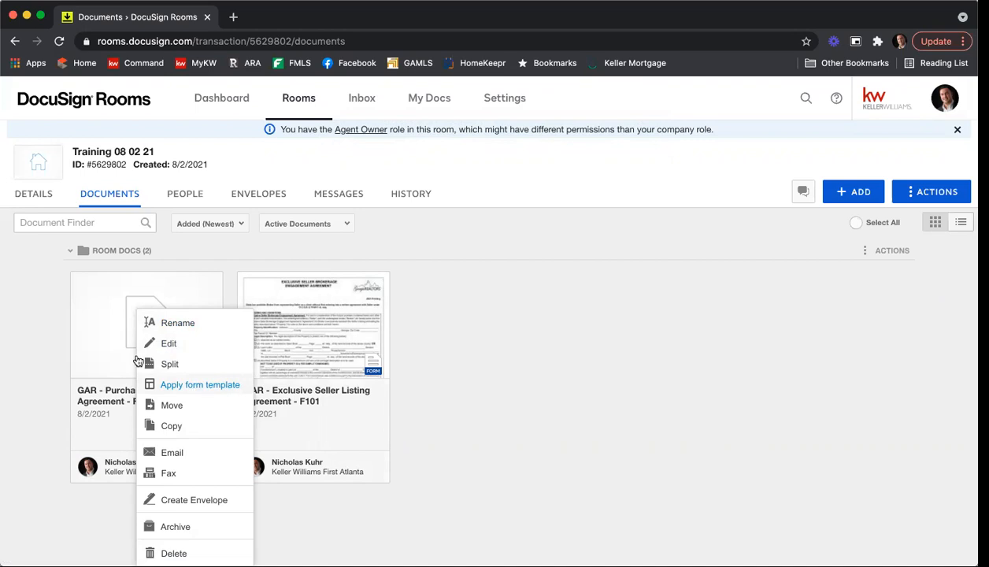
pyautogui.click(181, 386)
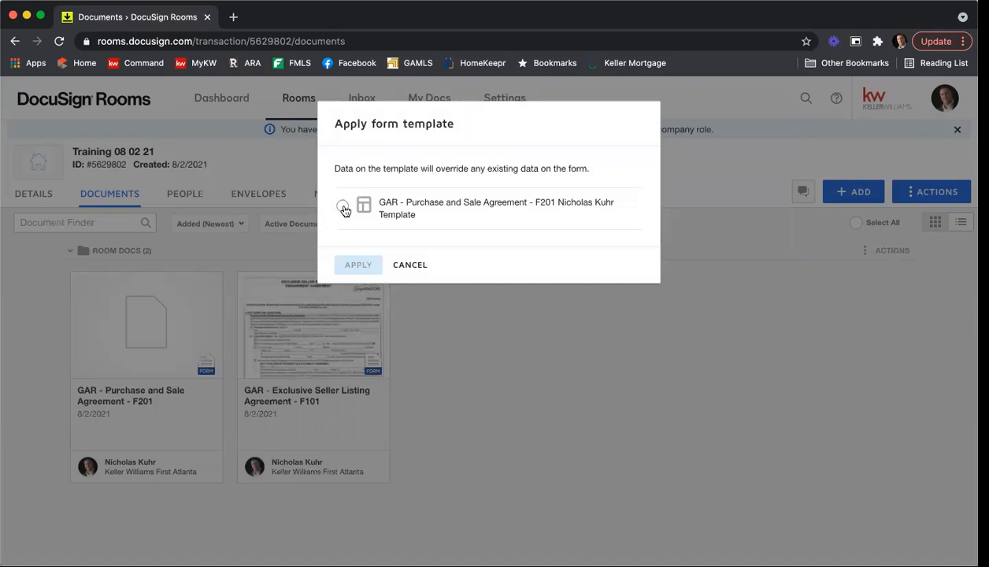
pyautogui.click(342, 205)
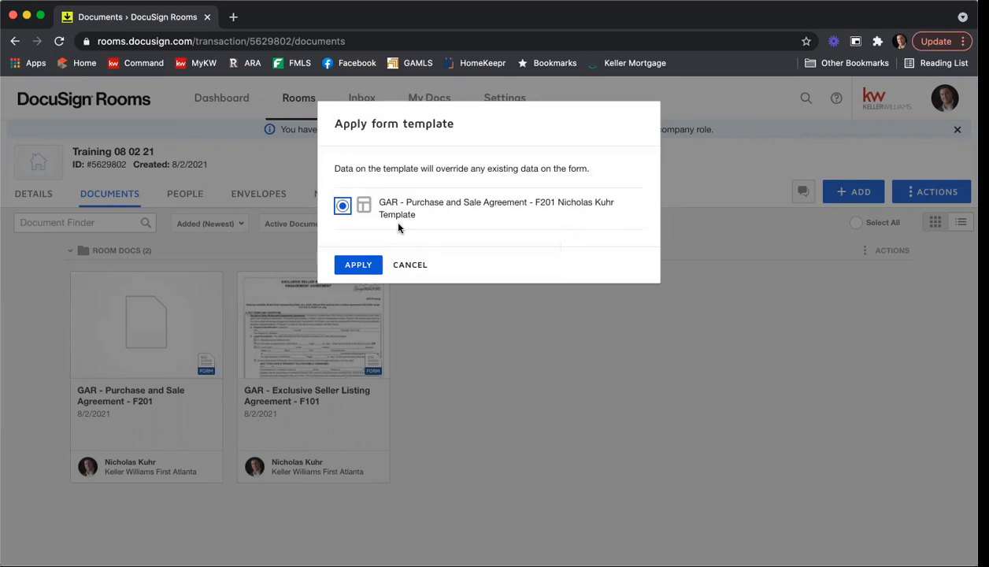
pyautogui.click(350, 268)
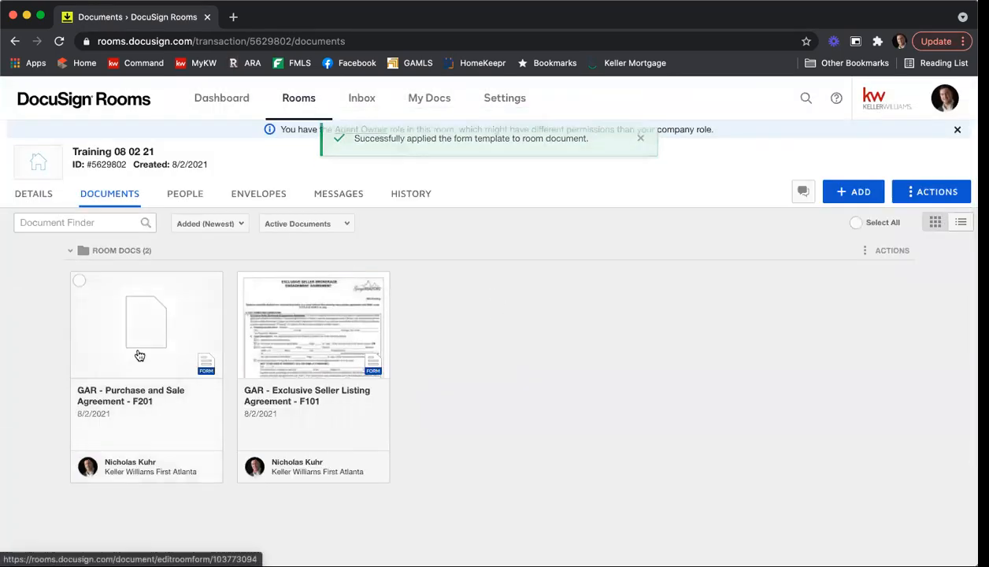
# Step: Open the room's F201 form and scroll down to the Special Stipulations
pyautogui.click(158, 324)
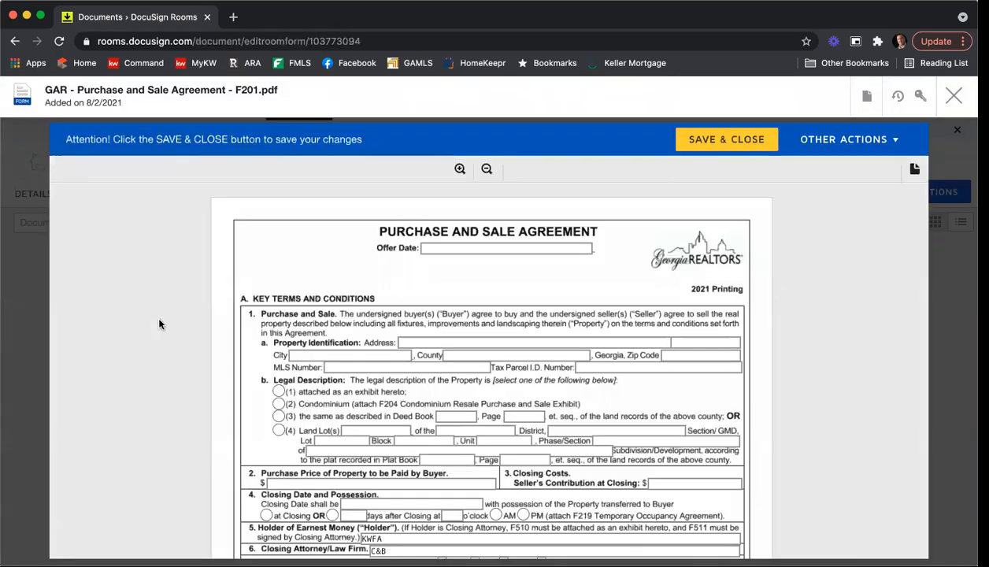
pyautogui.scroll(-2, 693, 315)
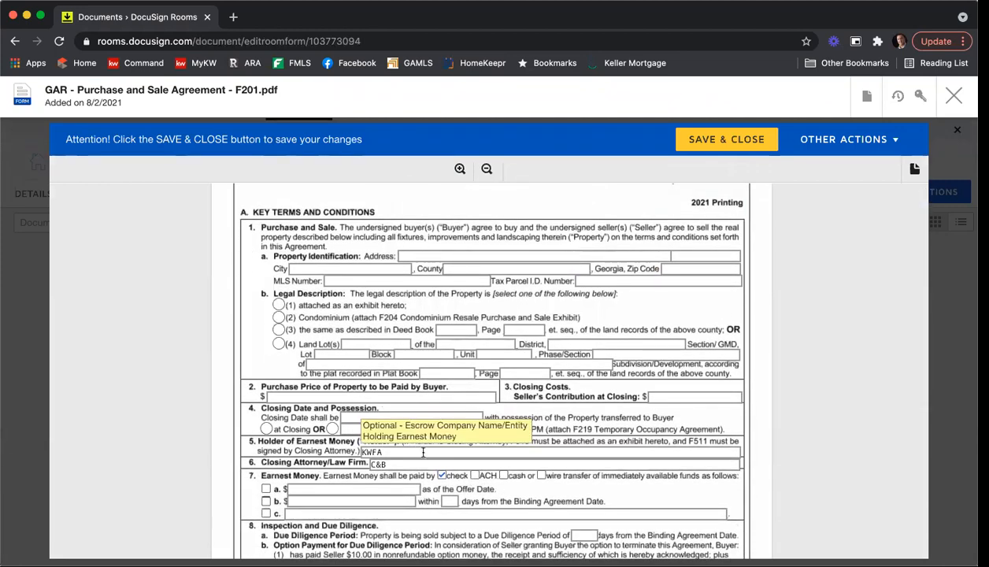
pyautogui.scroll(-3, 409, 440)
pyautogui.scroll(-10, 412, 375)
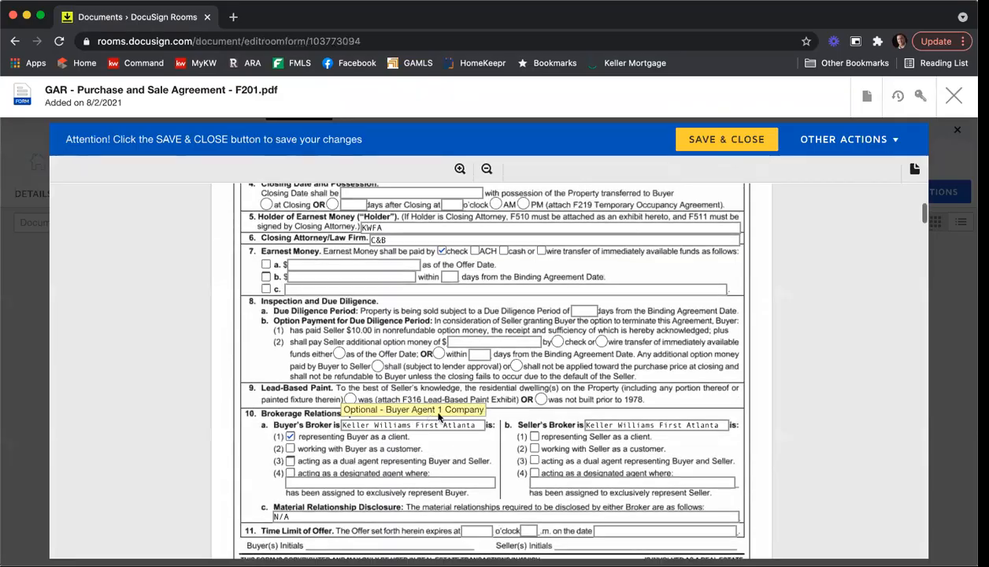
pyautogui.scroll(-15, 564, 386)
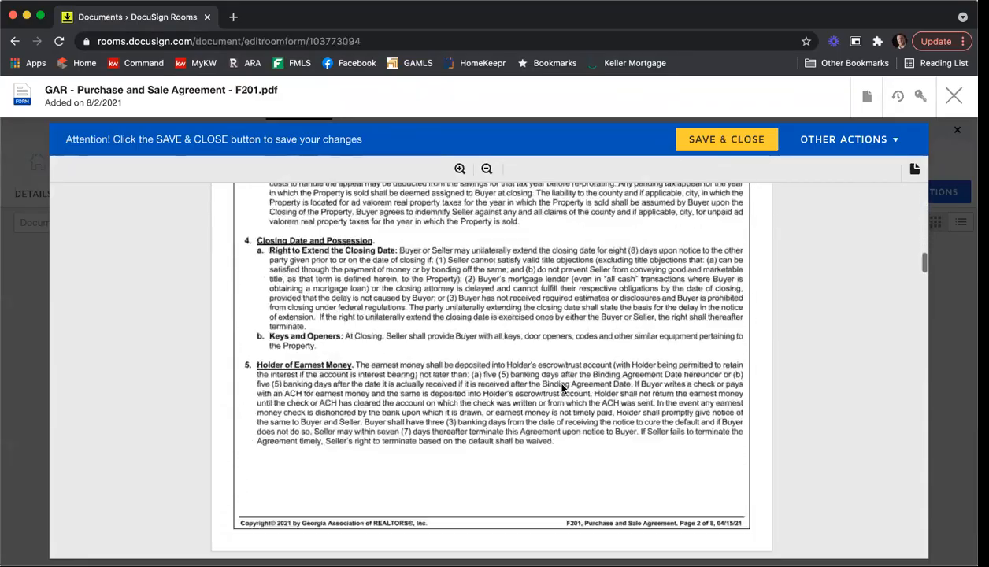
pyautogui.scroll(-20, 570, 400)
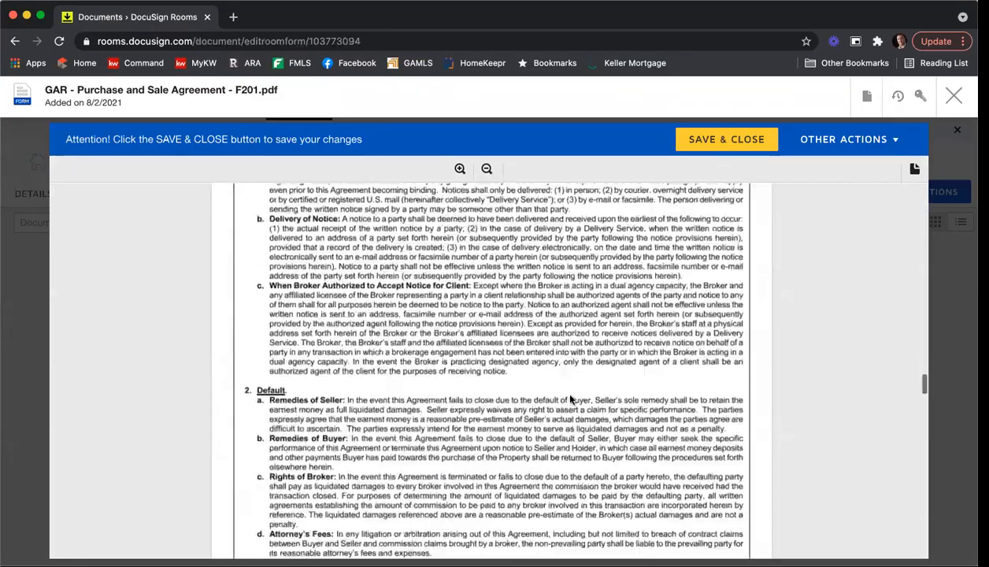
pyautogui.scroll(-20, 570, 400)
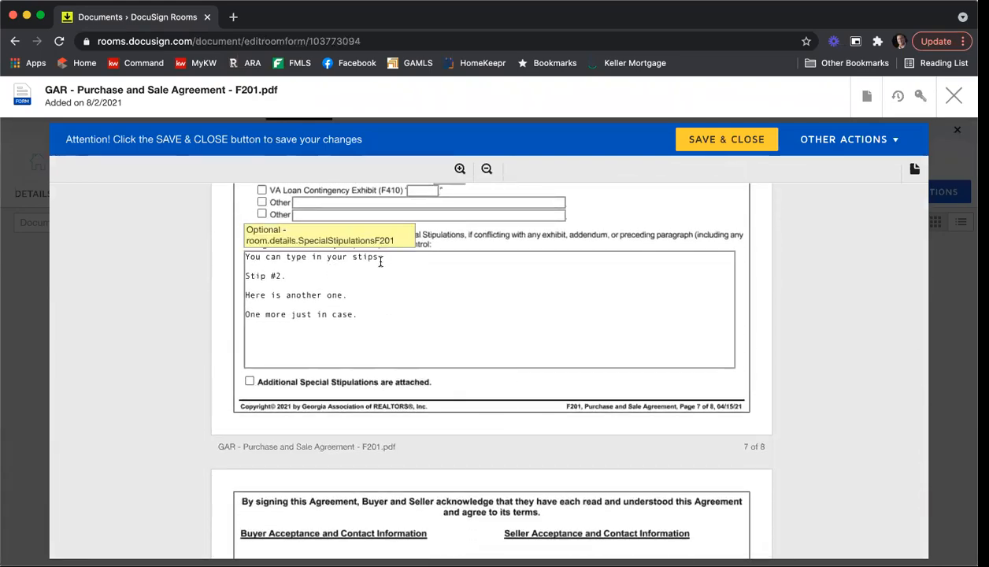
# Step: Delete the 'Stip #2.' and 'One more just in case.' stipulation lines
pyautogui.click(287, 284)
pyautogui.moveTo(299, 274); pyautogui.dragTo(173, 267)
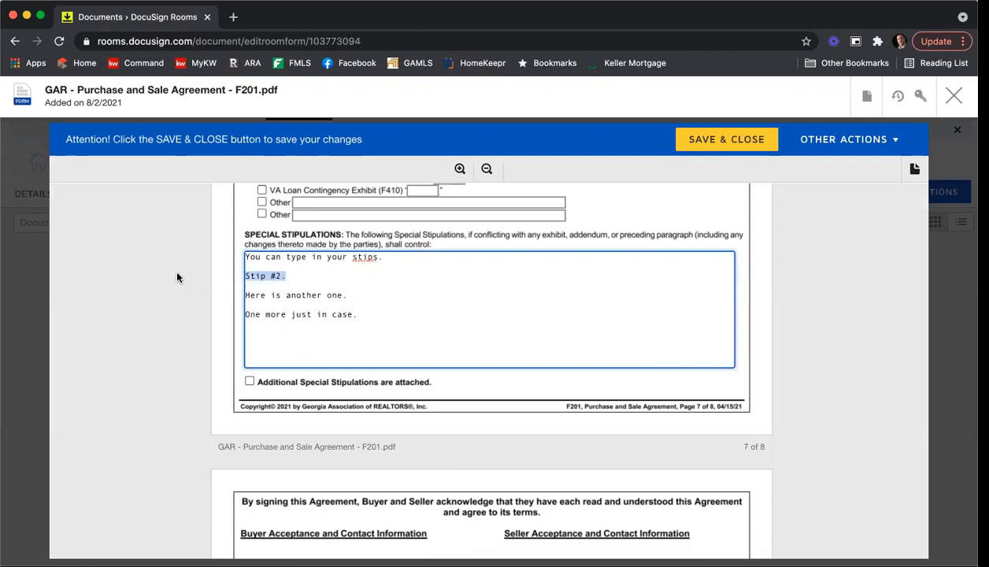
pyautogui.press('BackSpace')
pyautogui.press('BackSpace')
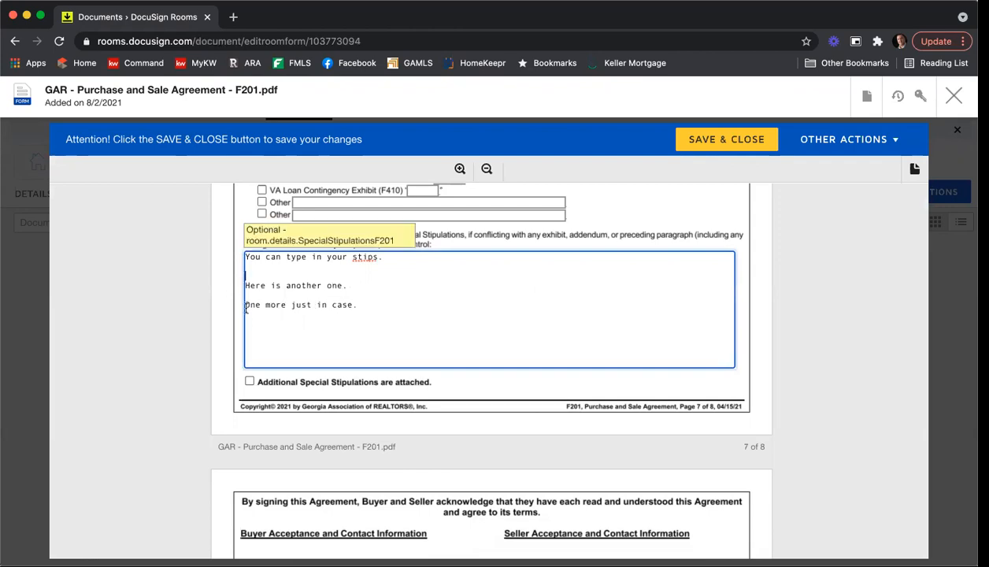
pyautogui.moveTo(358, 304); pyautogui.dragTo(227, 303)
pyautogui.press('BackSpace')
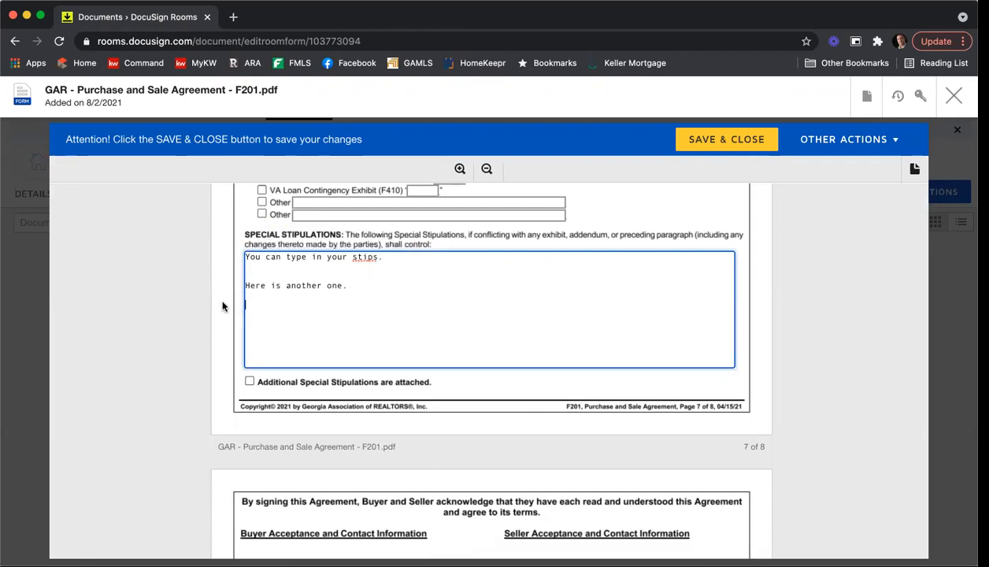
pyautogui.scroll(-5, 220, 299)
pyautogui.scroll(-6, 216, 299)
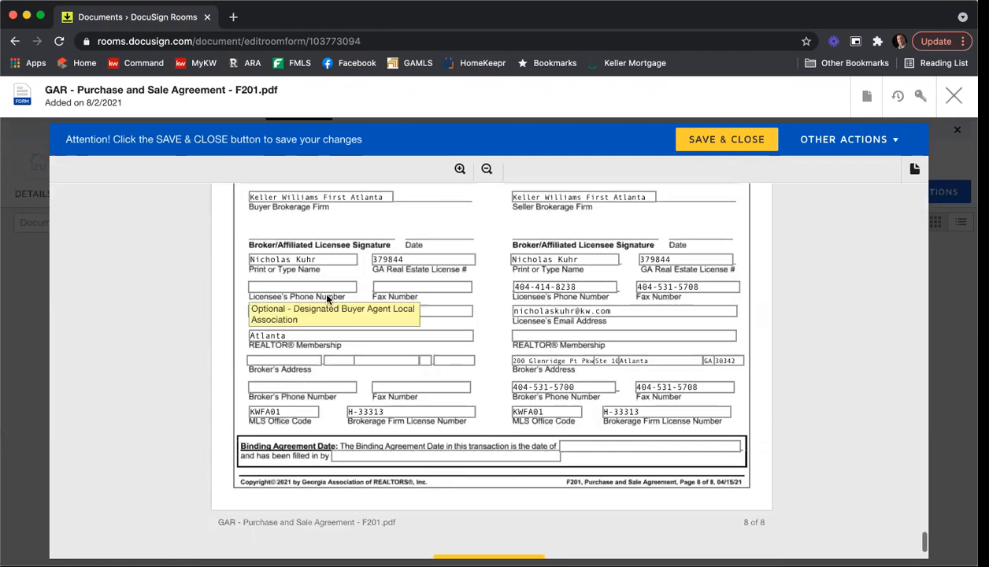
pyautogui.scroll(3, 618, 342)
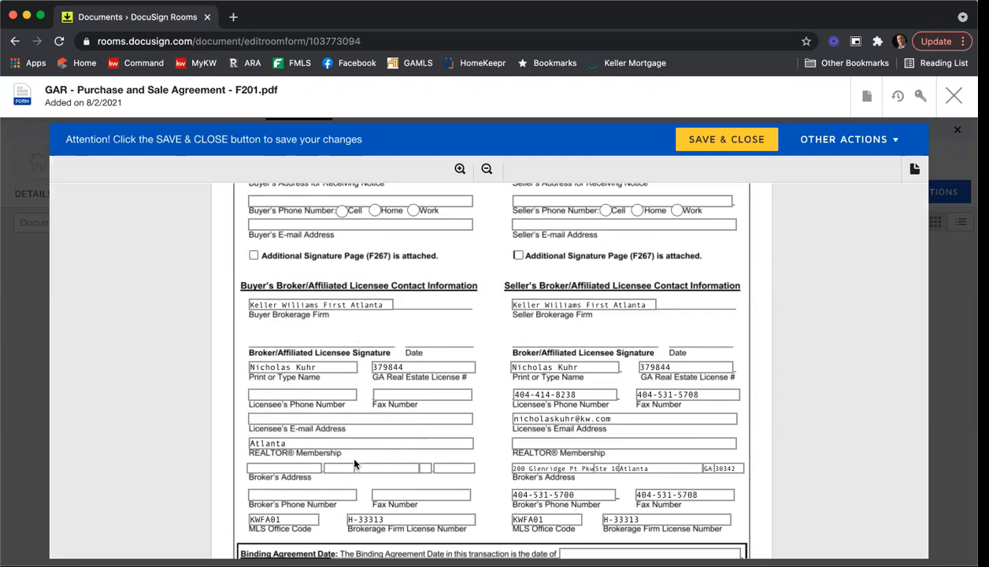
# Step: Save and close the edited F201 document to return to the documents list
pyautogui.click(723, 147)
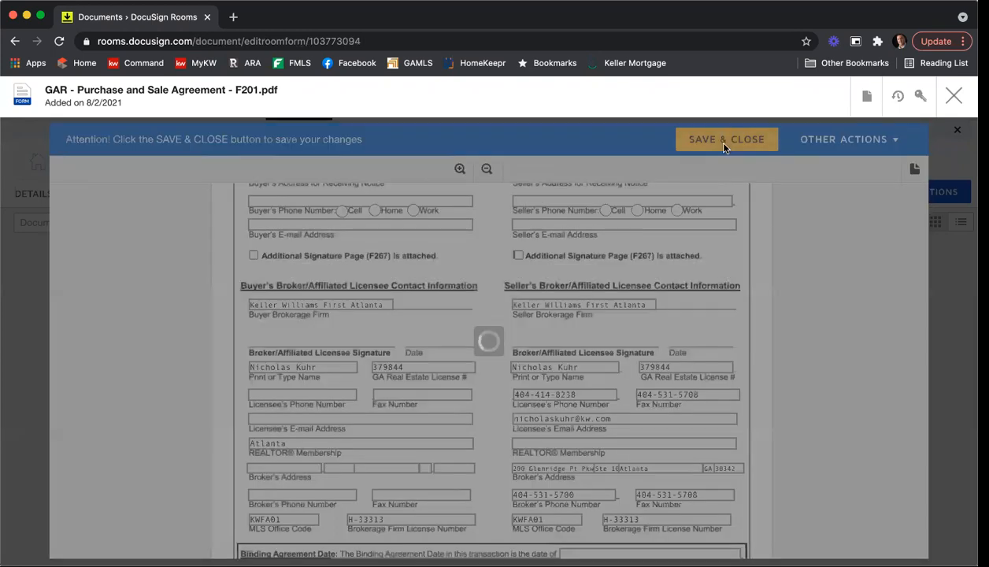